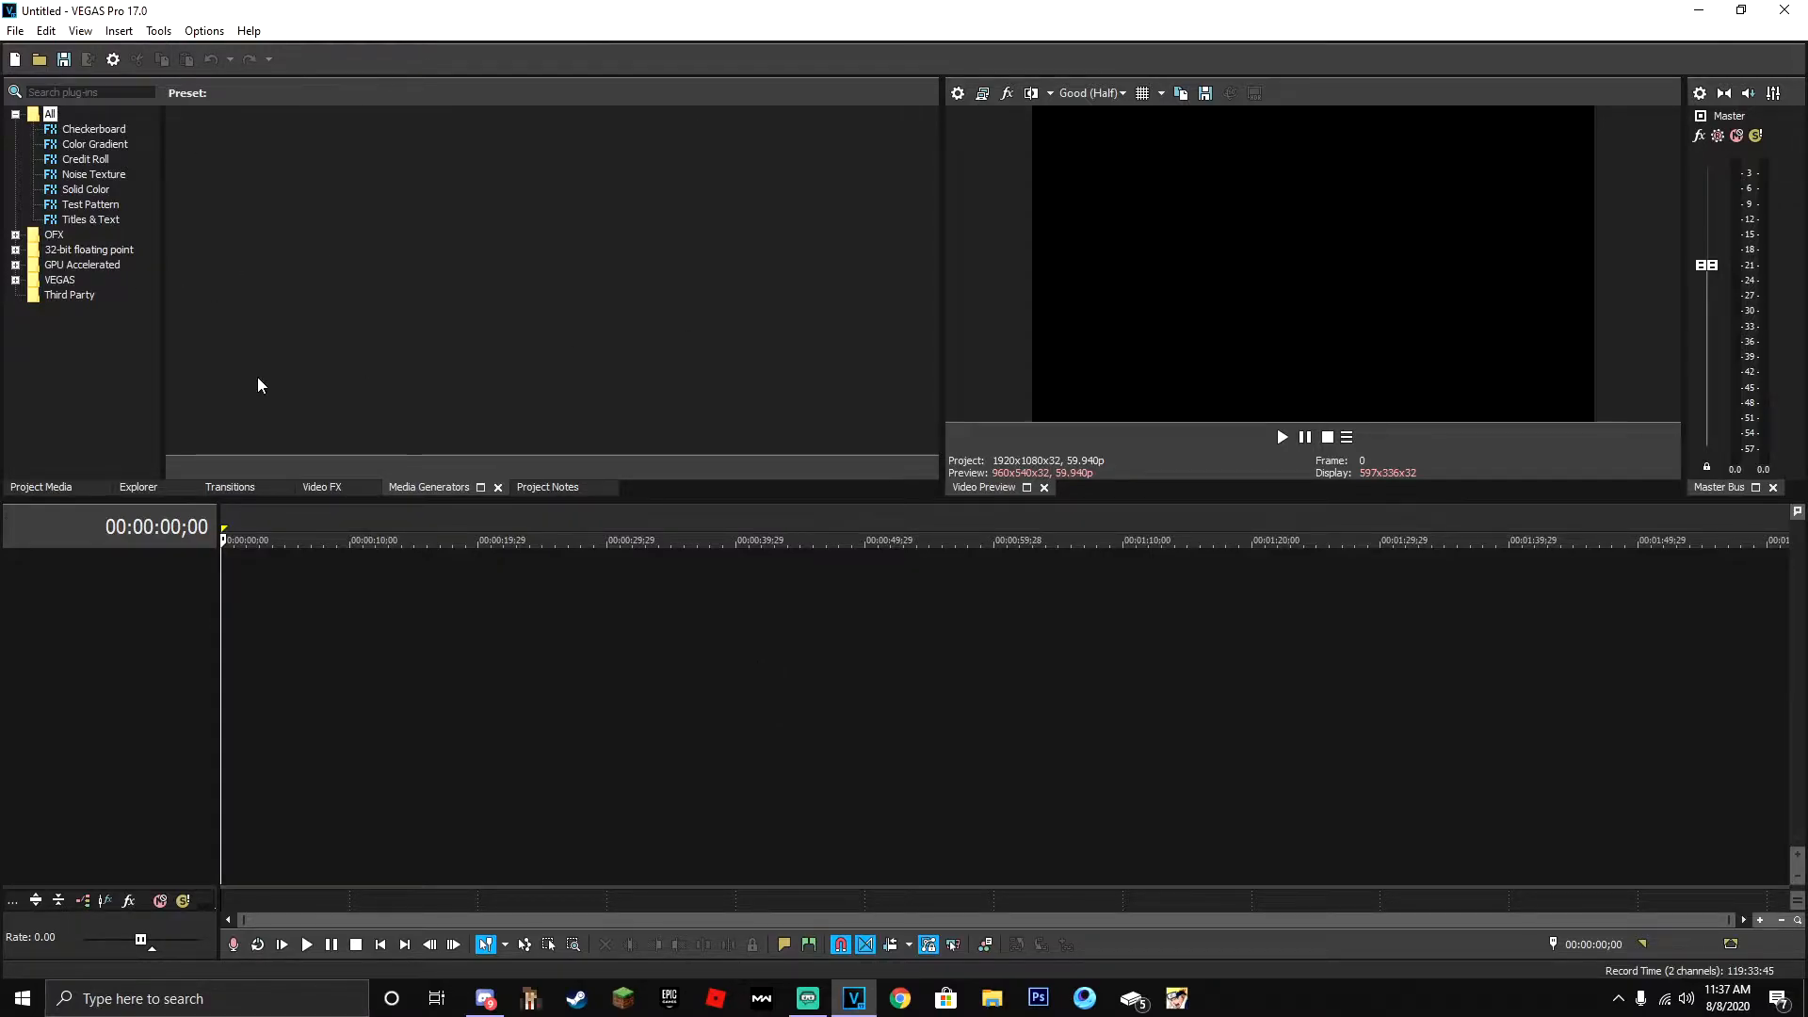
- Open the project properties and set the frame rate to 59.940 (Double NTSC) for the custom 1920x1080 template
click(956, 95)
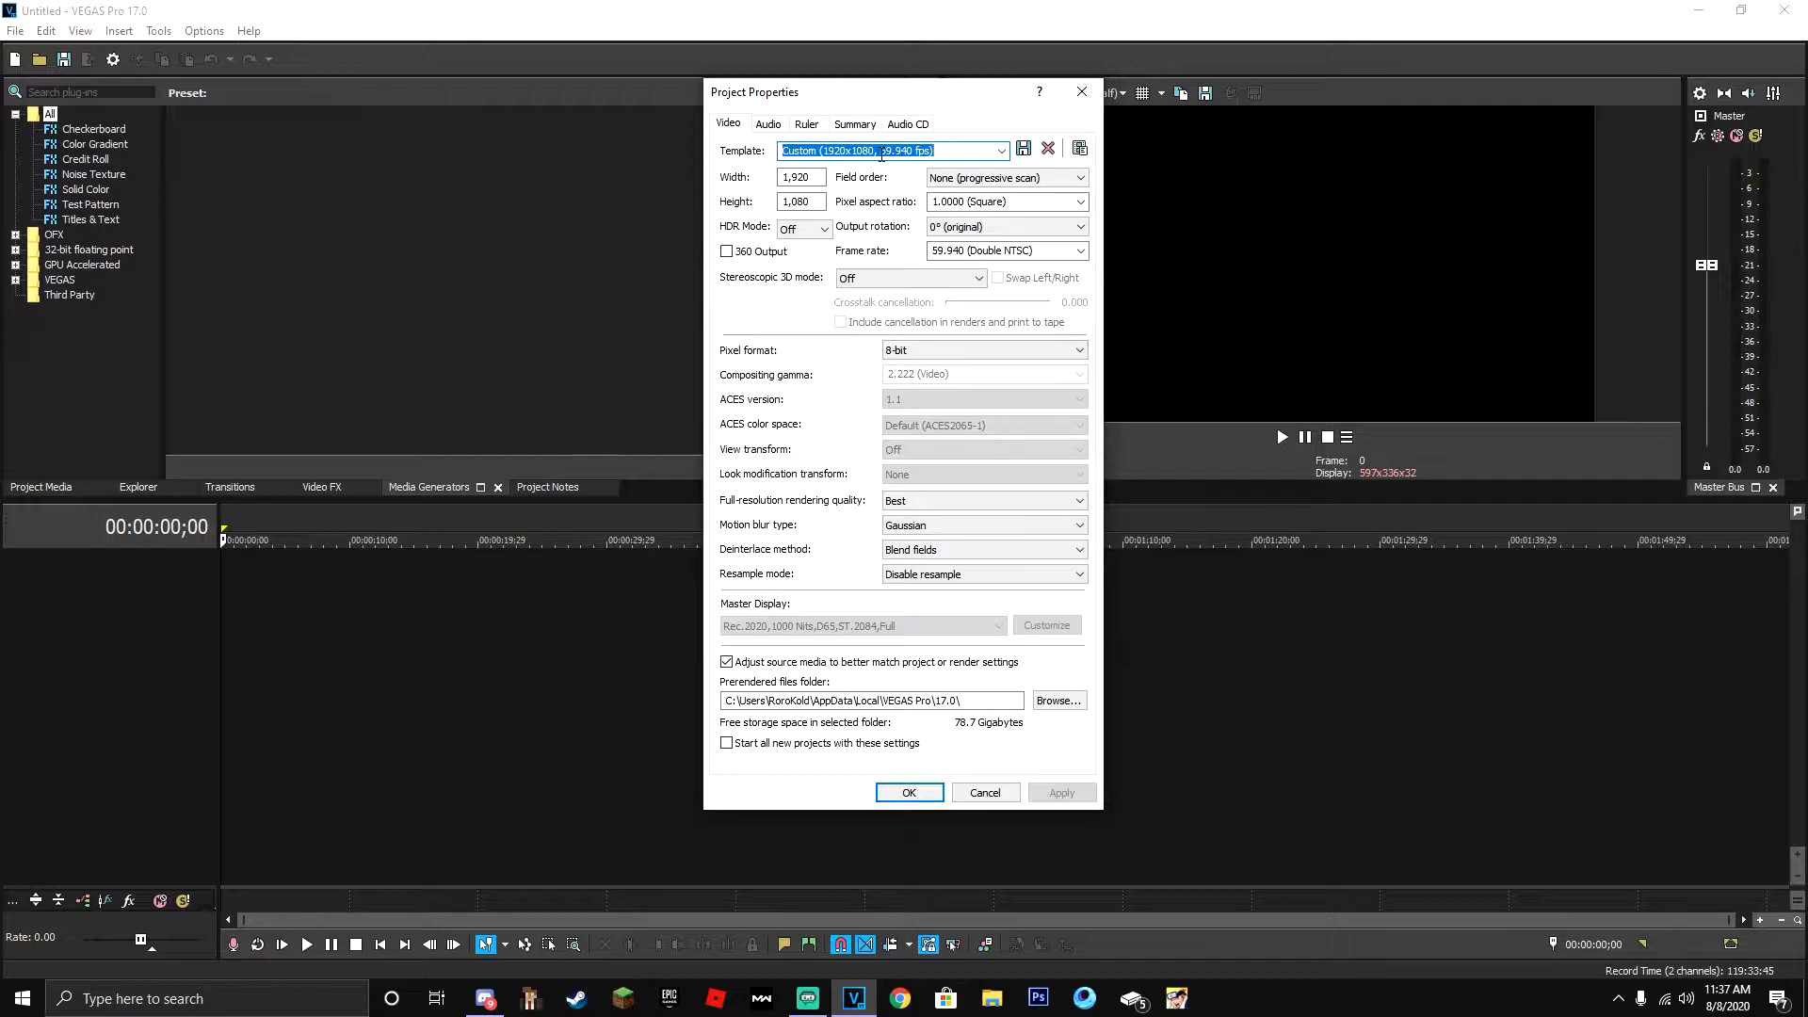
click(1004, 151)
click(1004, 152)
click(1081, 251)
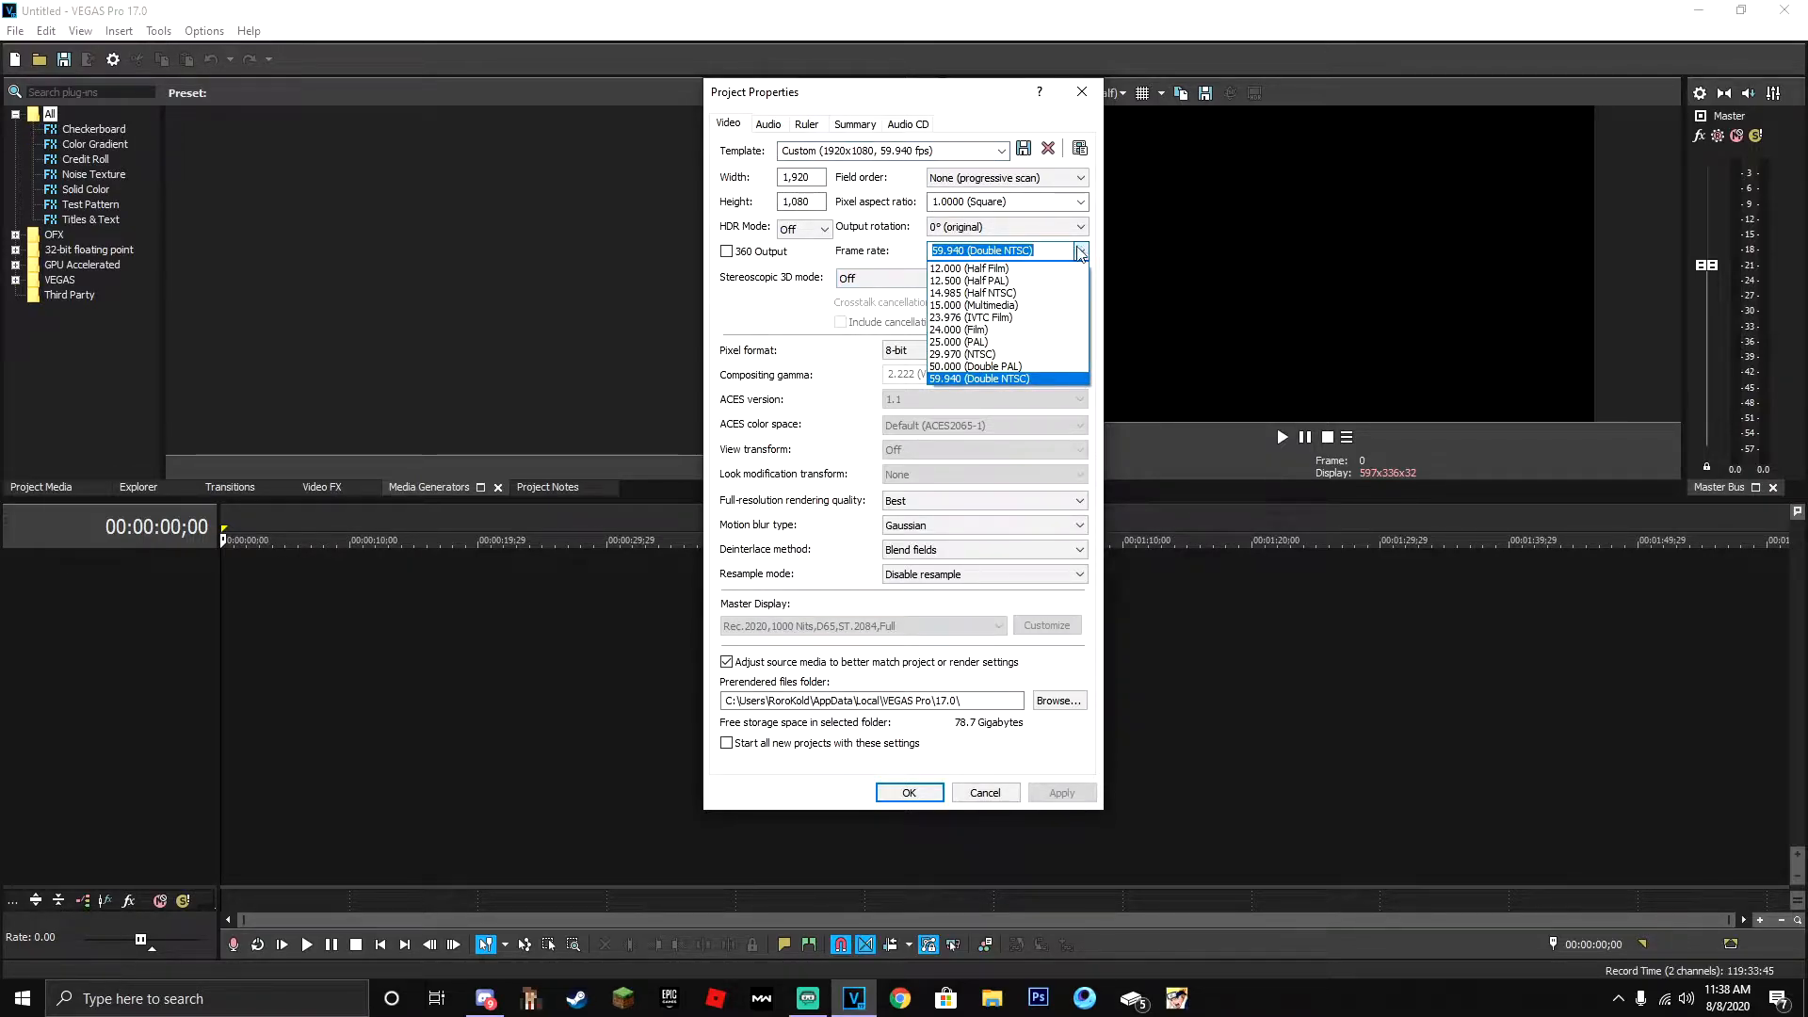
click(1084, 253)
click(949, 250)
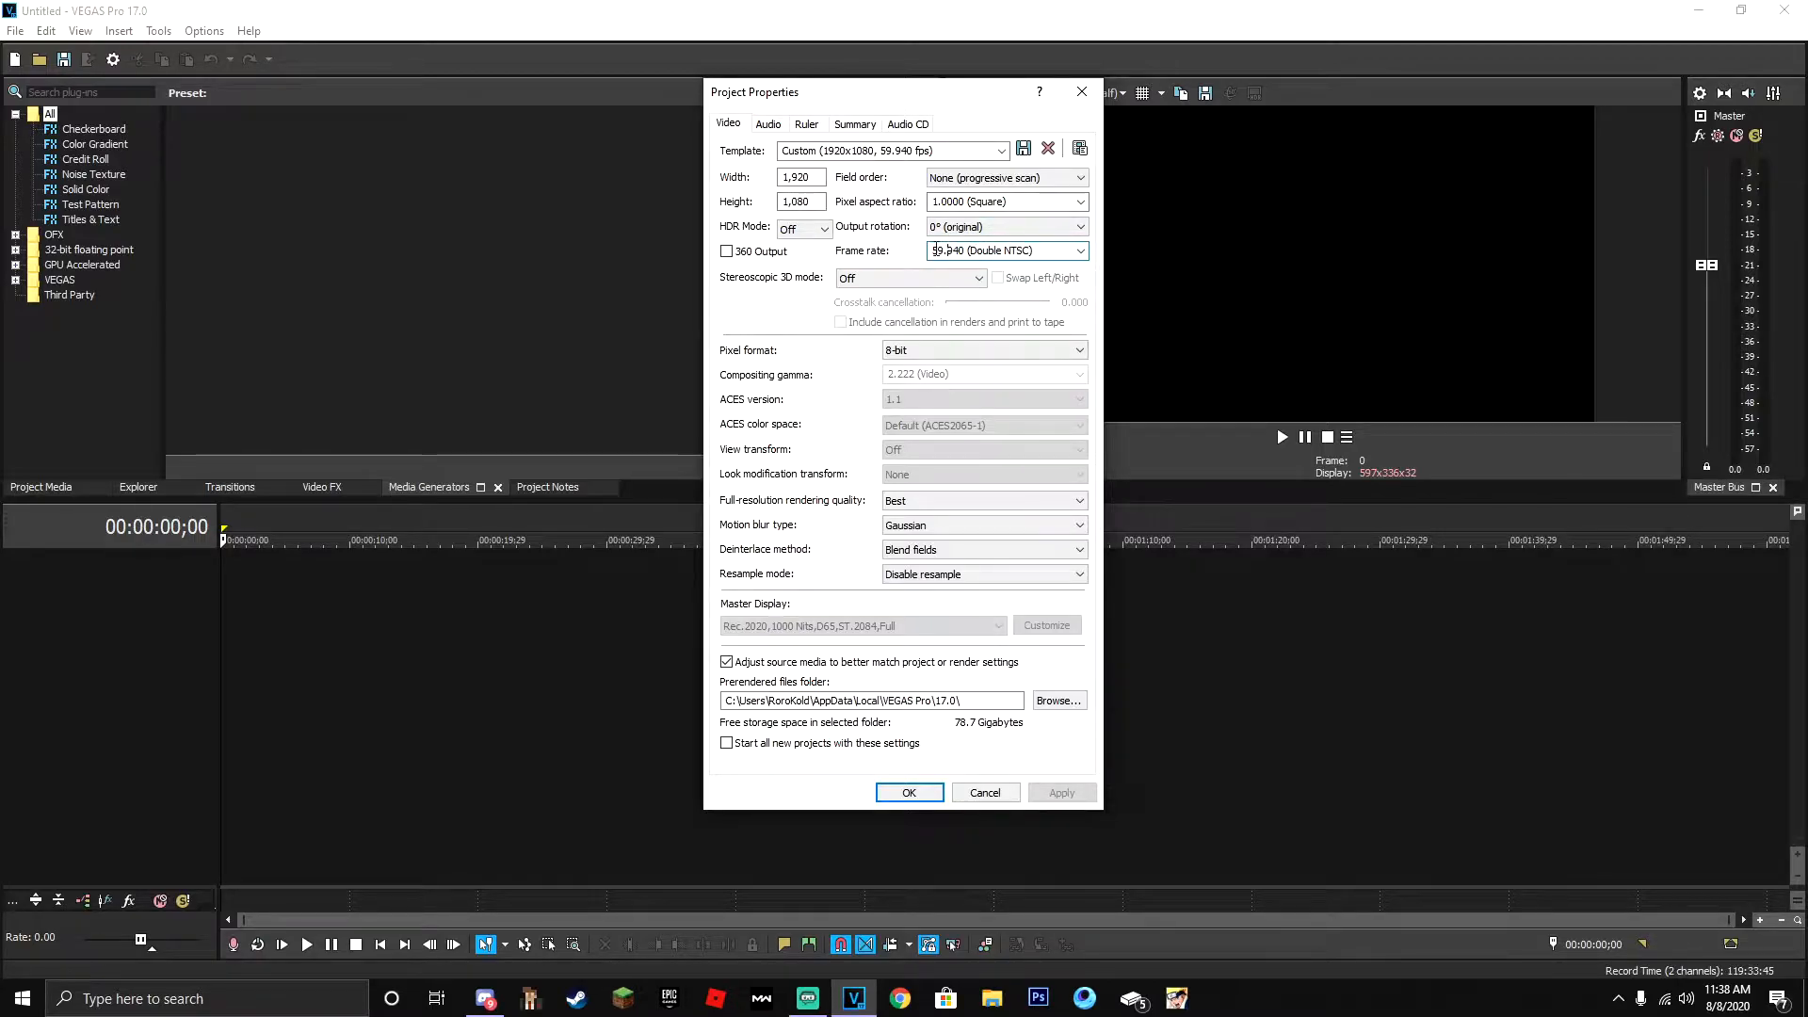
click(1079, 256)
click(1026, 318)
- Set HDR mode to Off, pixel aspect ratio to 1.0000 (Square) and field order to None (progressive scan)
click(819, 231)
click(818, 232)
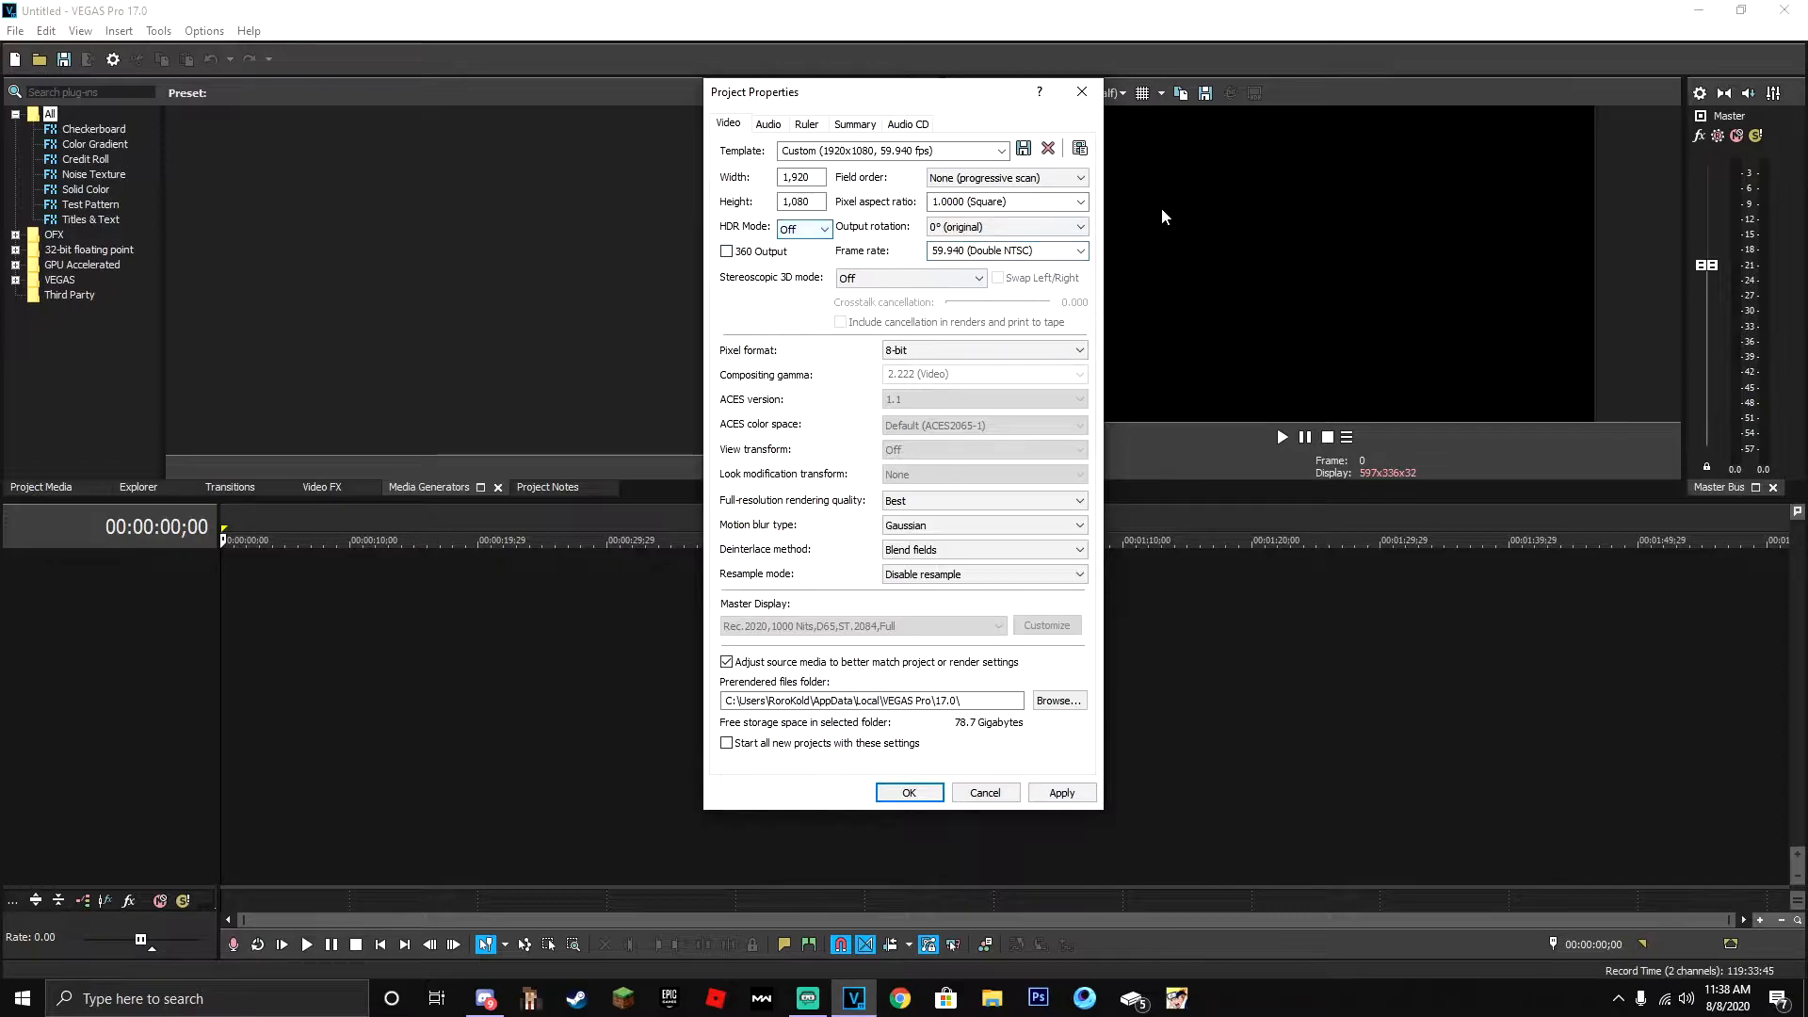
click(1081, 201)
click(1082, 202)
click(1075, 178)
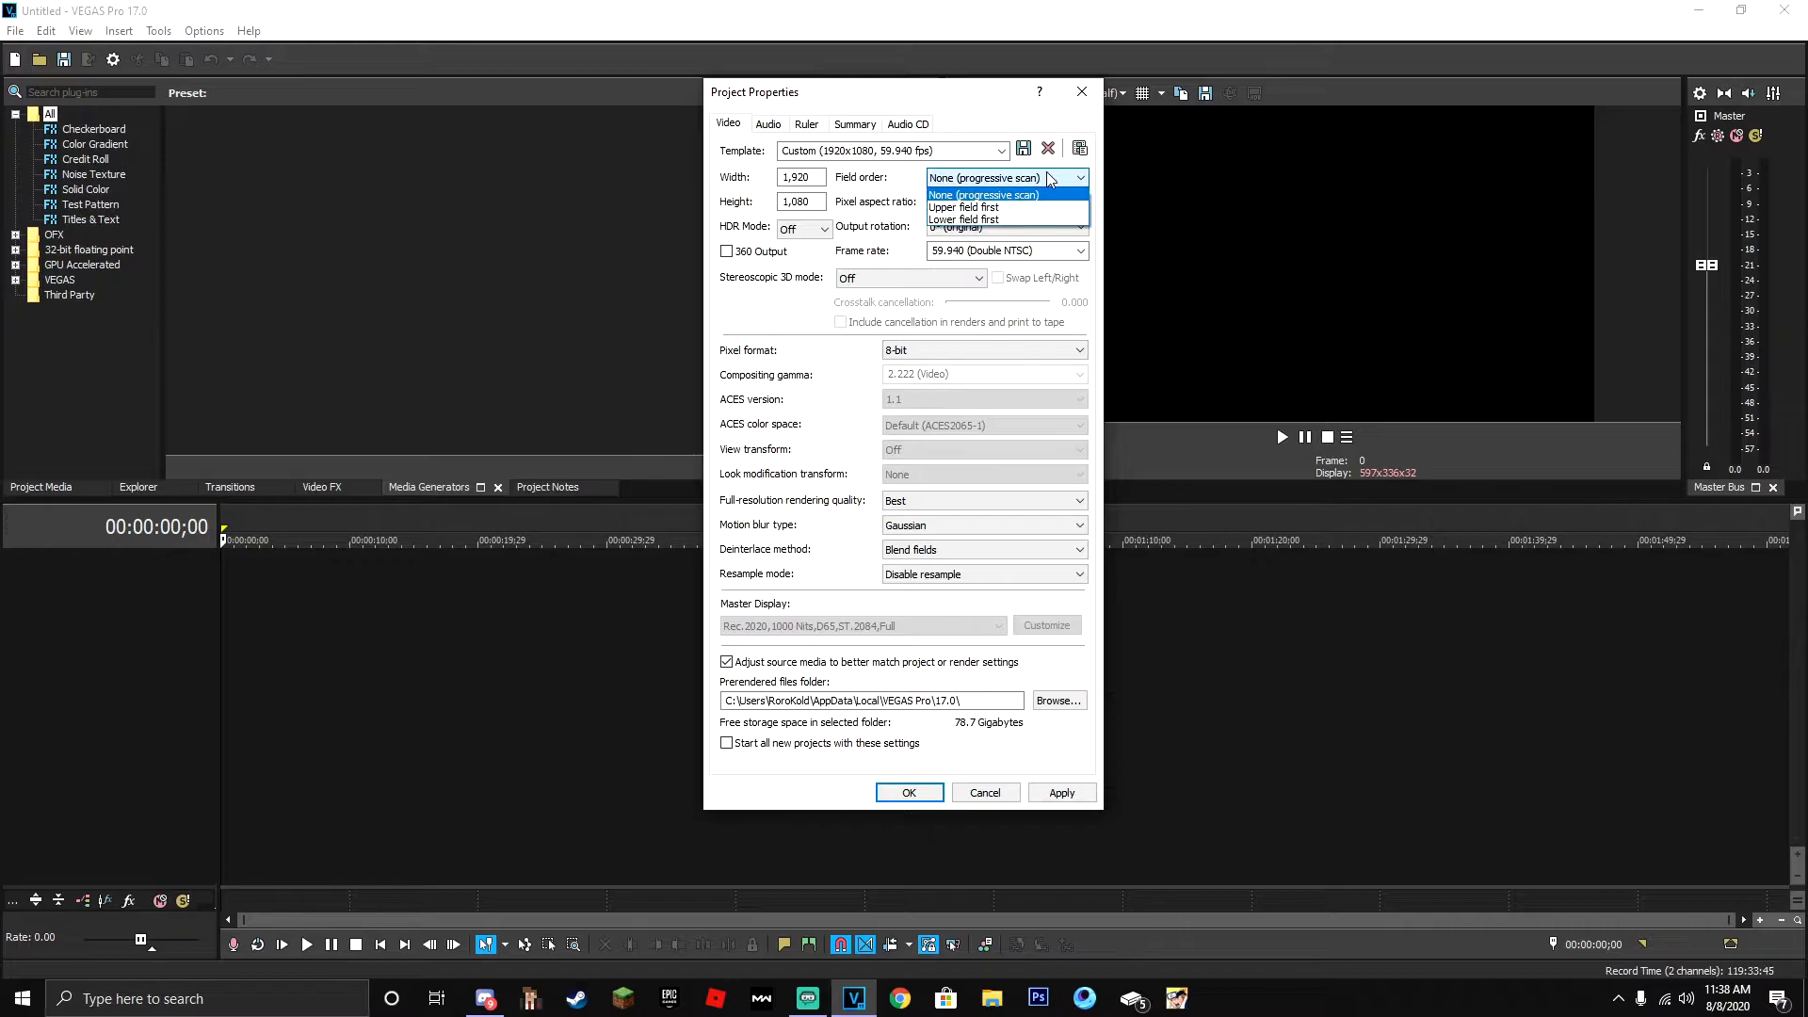
click(1036, 185)
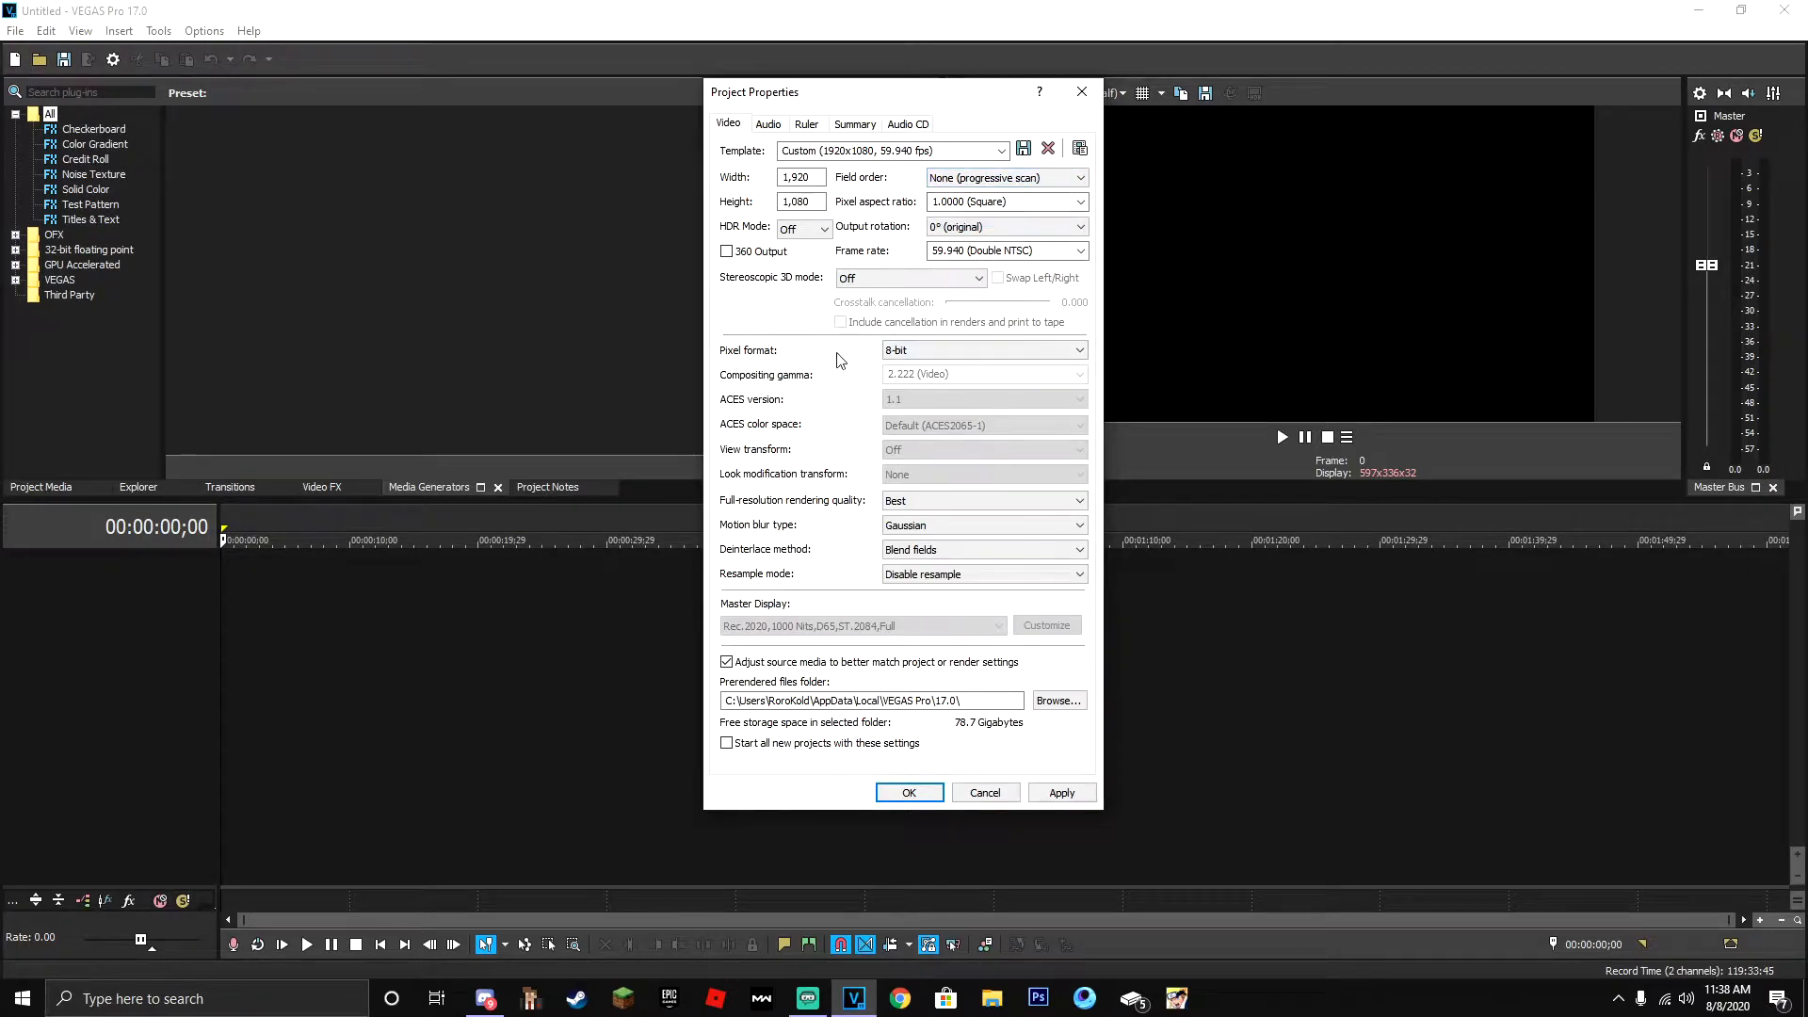
- Set the project's pixel format to 8-bit and the full-resolution rendering quality to Best
click(965, 352)
click(930, 366)
click(1022, 506)
click(999, 537)
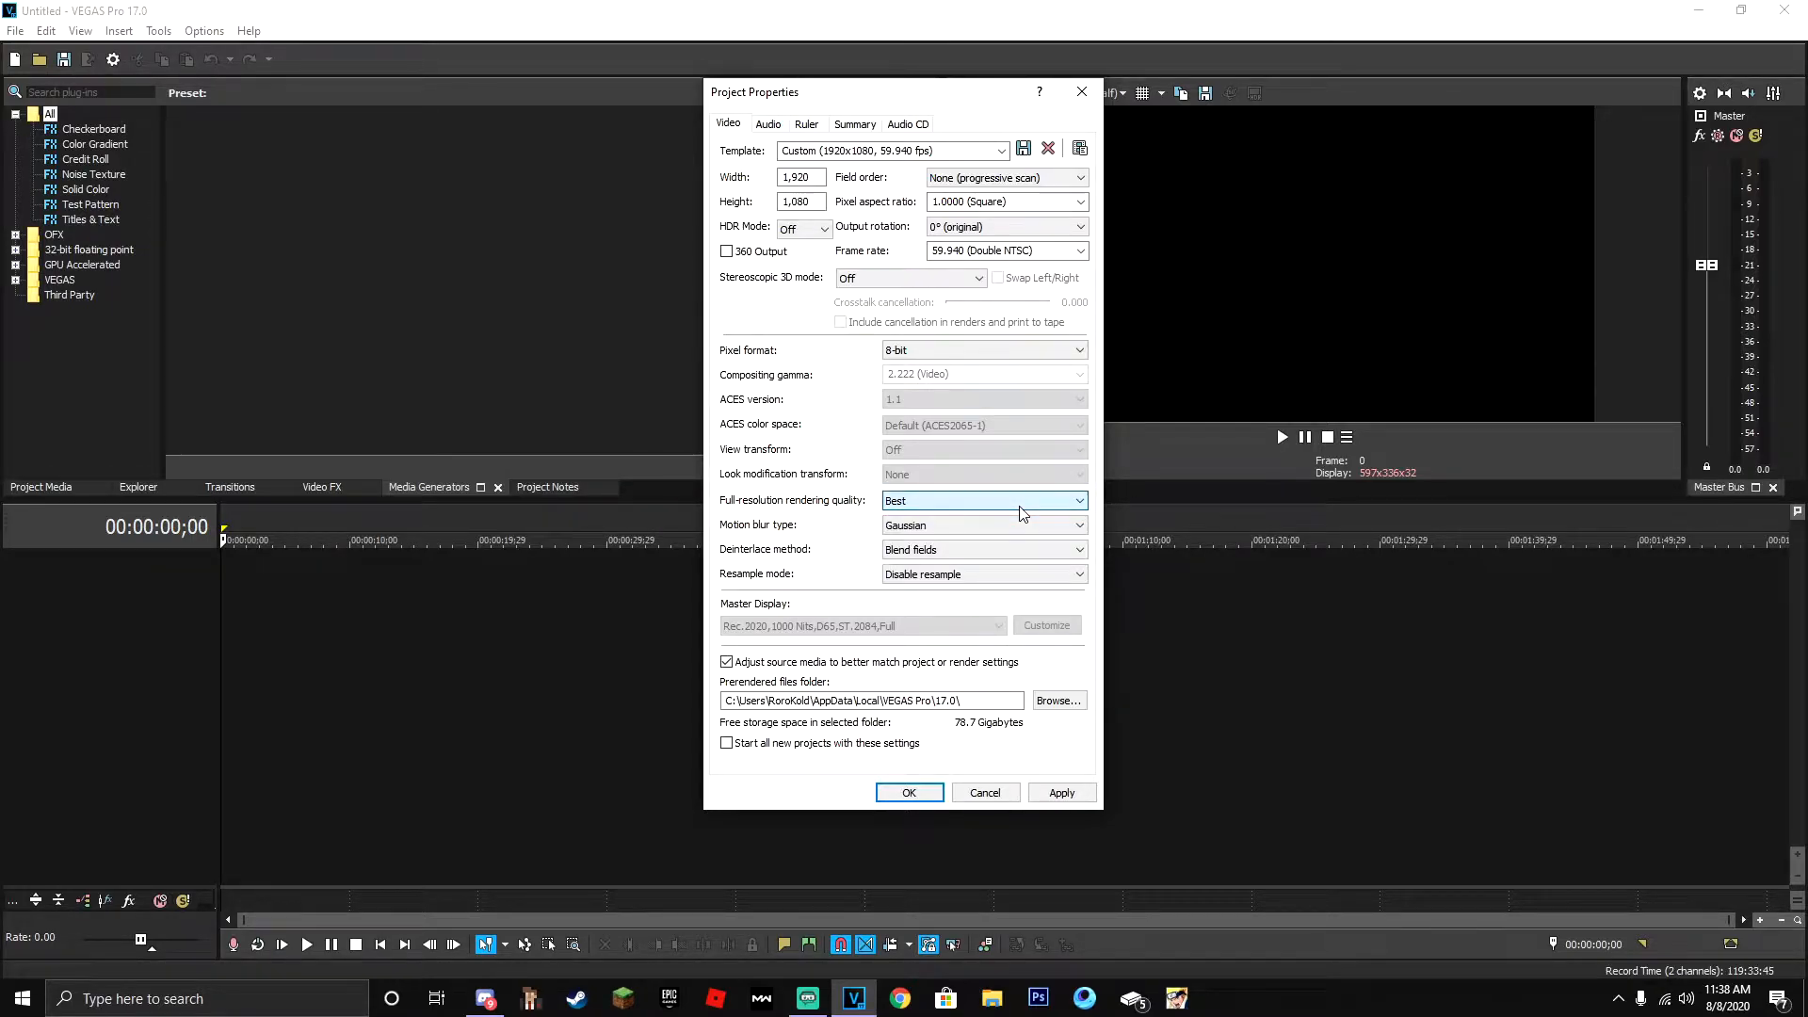
- Set motion blur to Gaussian and resample mode to Disable resample, and start all new projects with these settings
click(967, 533)
click(957, 529)
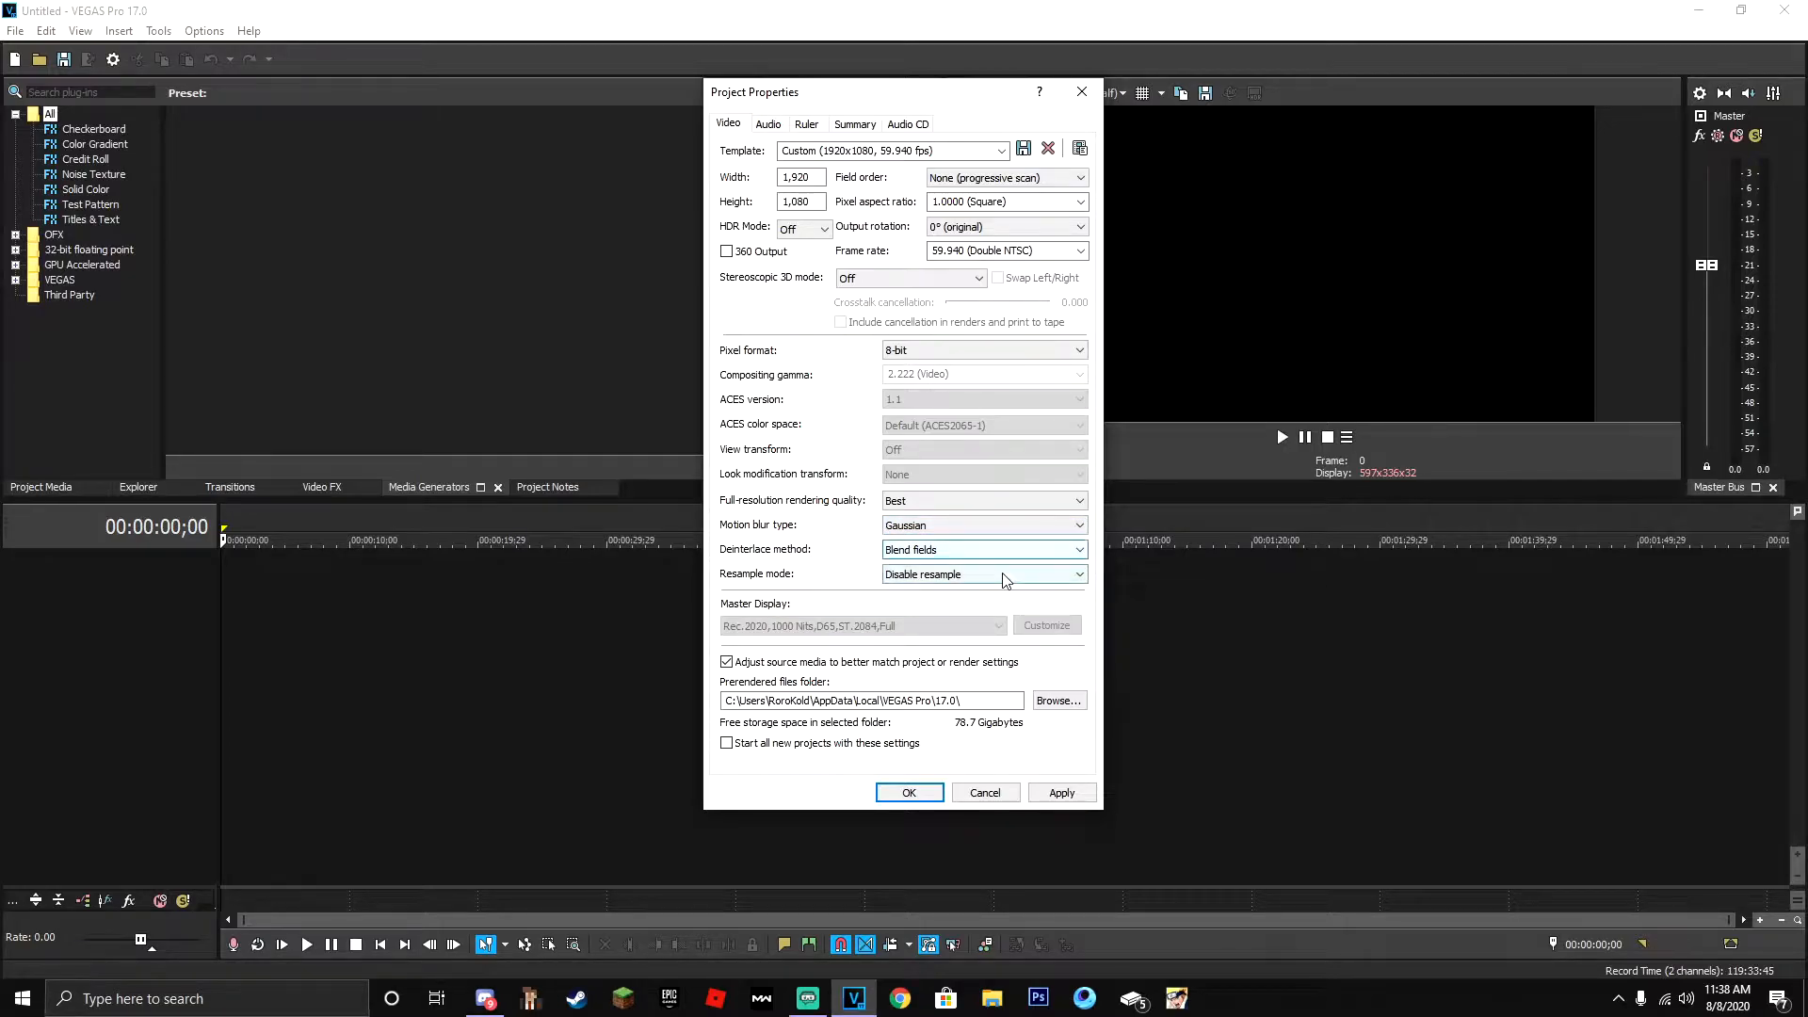
click(928, 580)
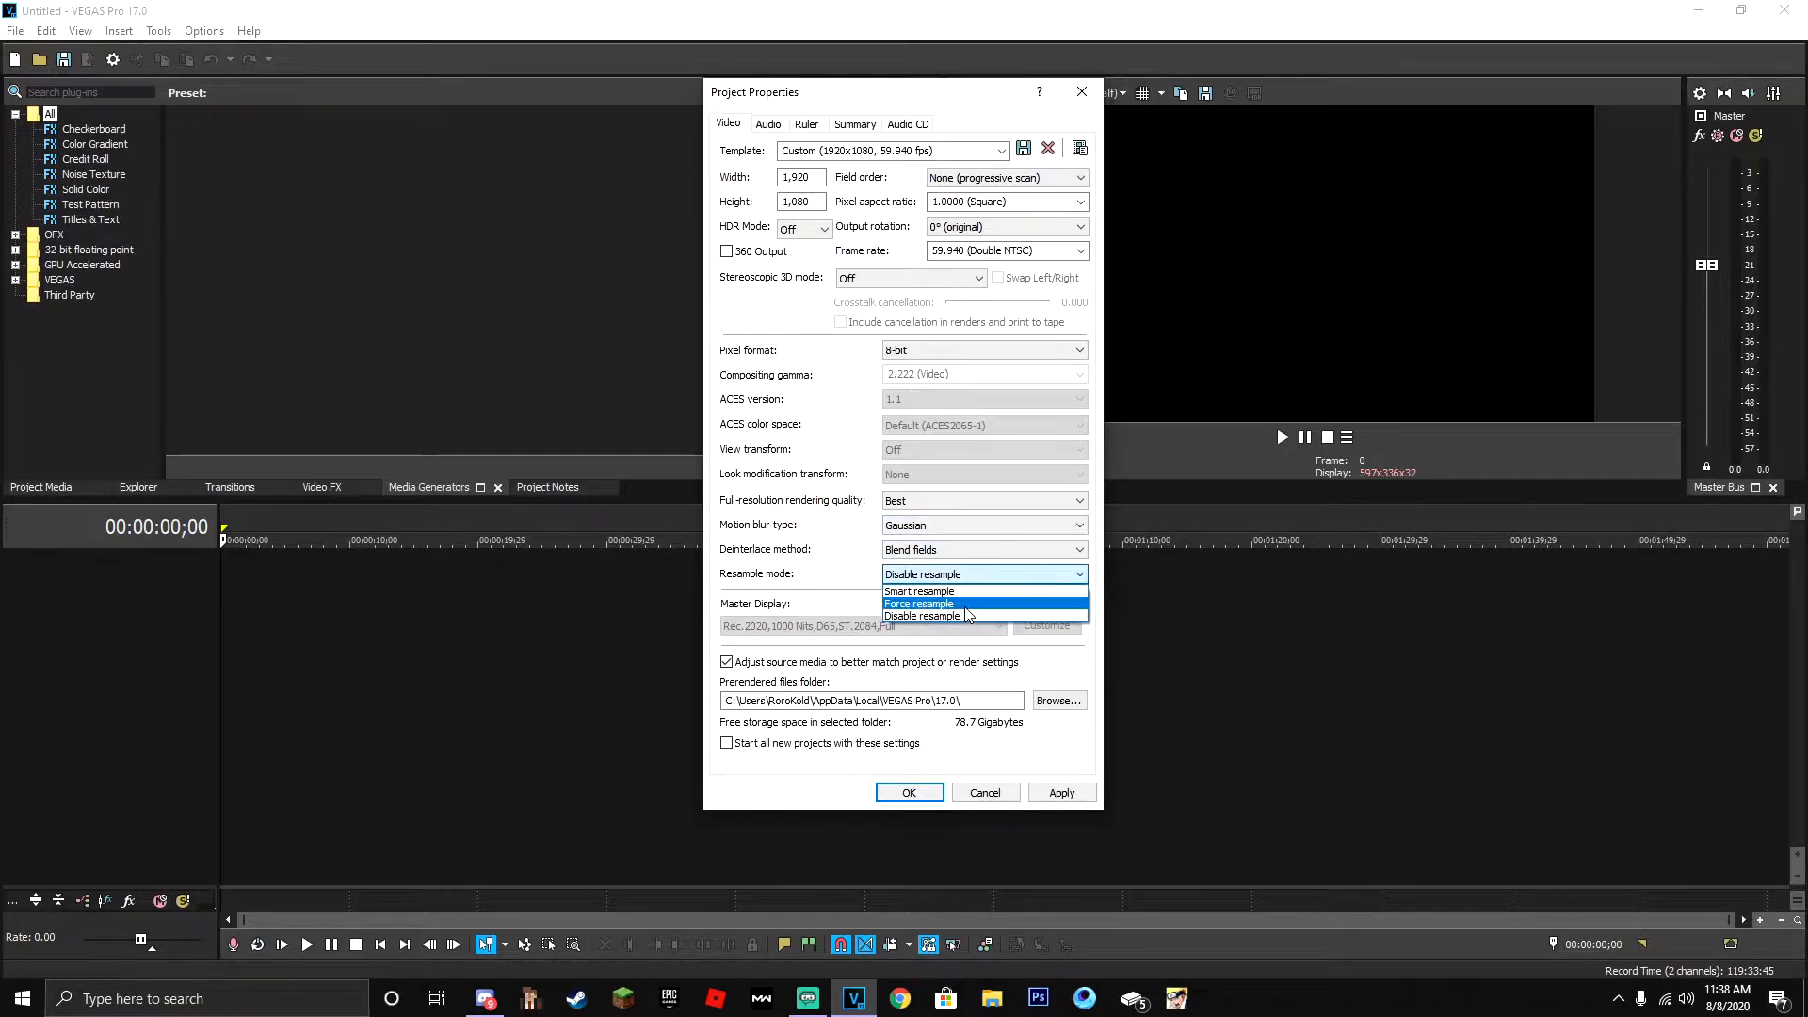
click(966, 577)
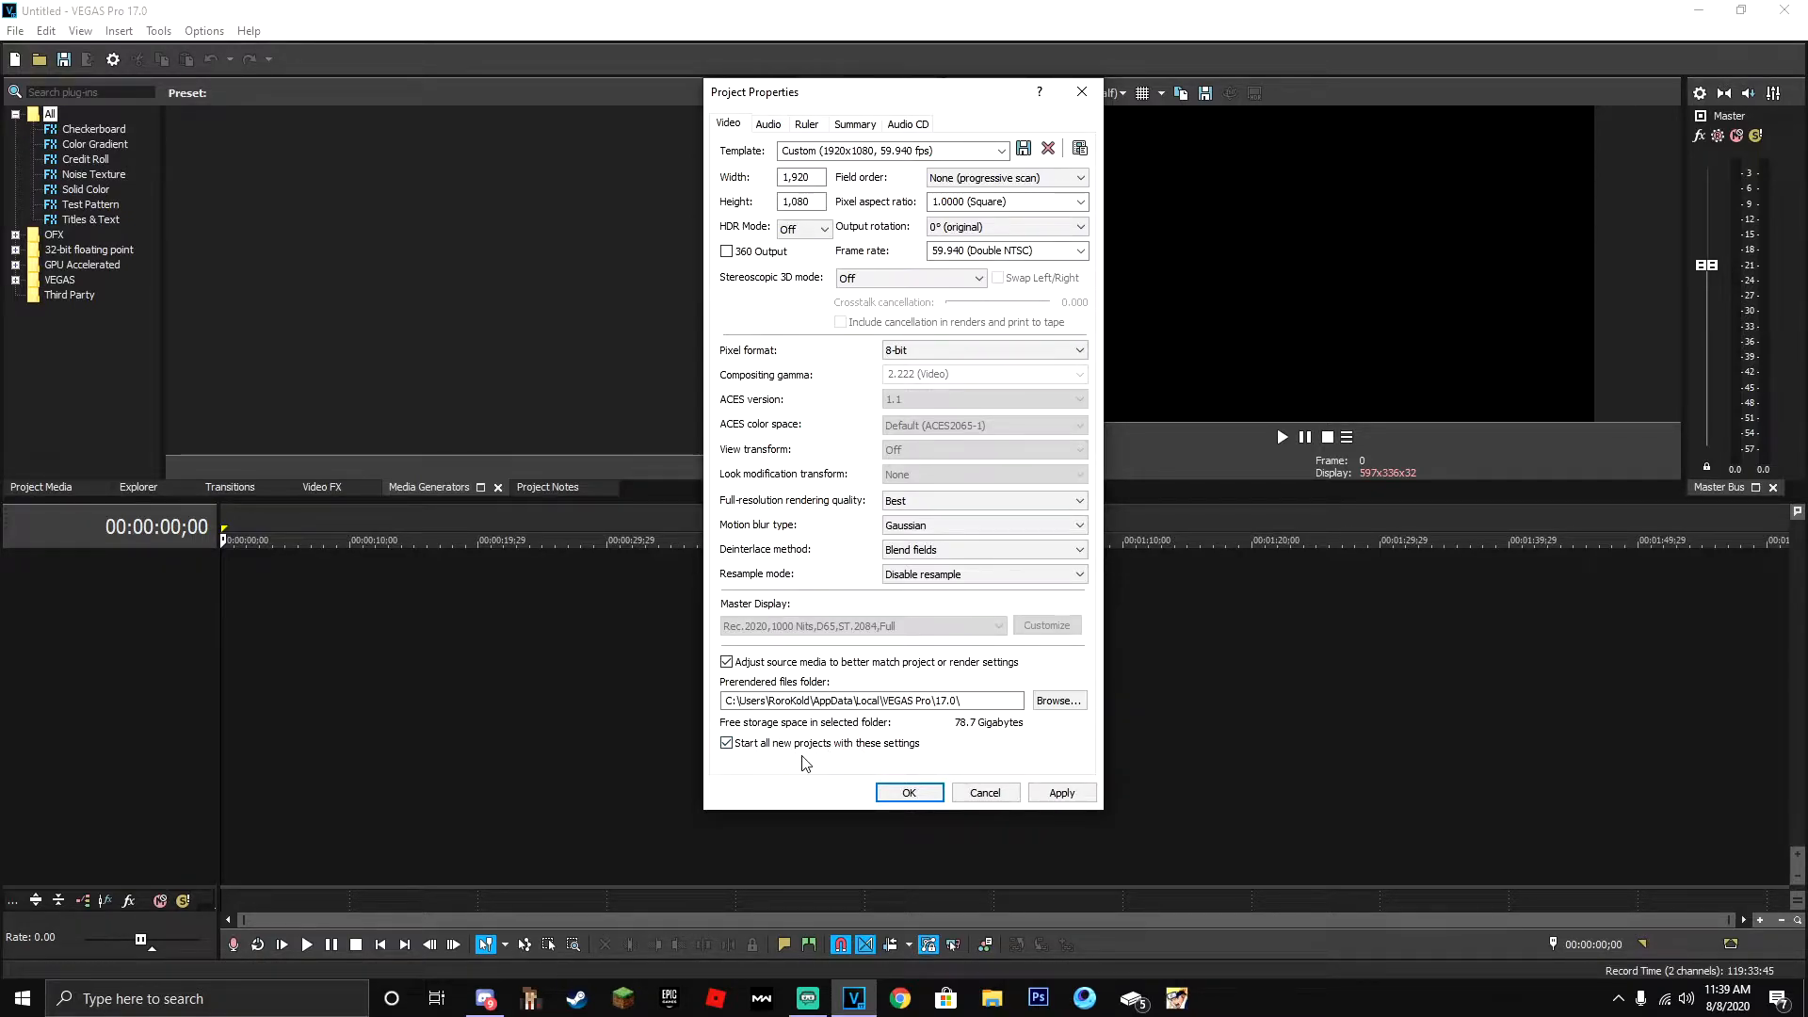
- Configure the project audio with a 48,000 Hz sample rate, 16-bit depth and Best resample and stretch quality
click(769, 124)
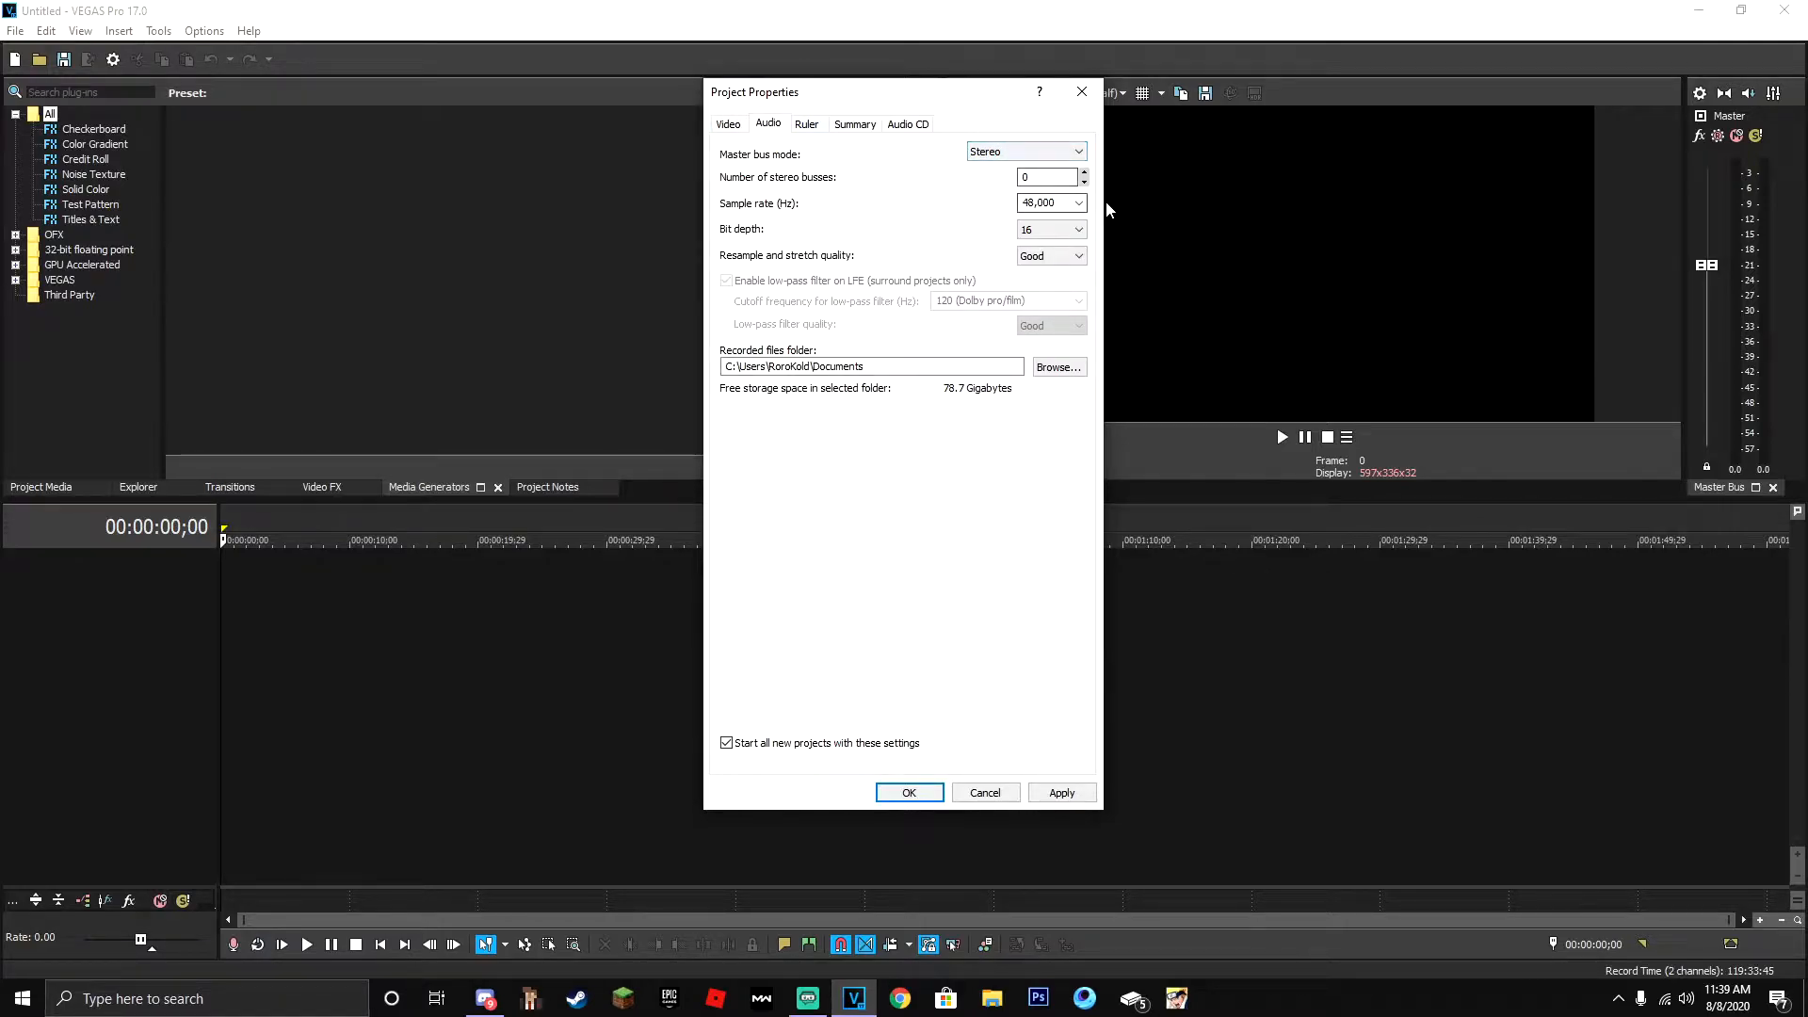
click(1079, 203)
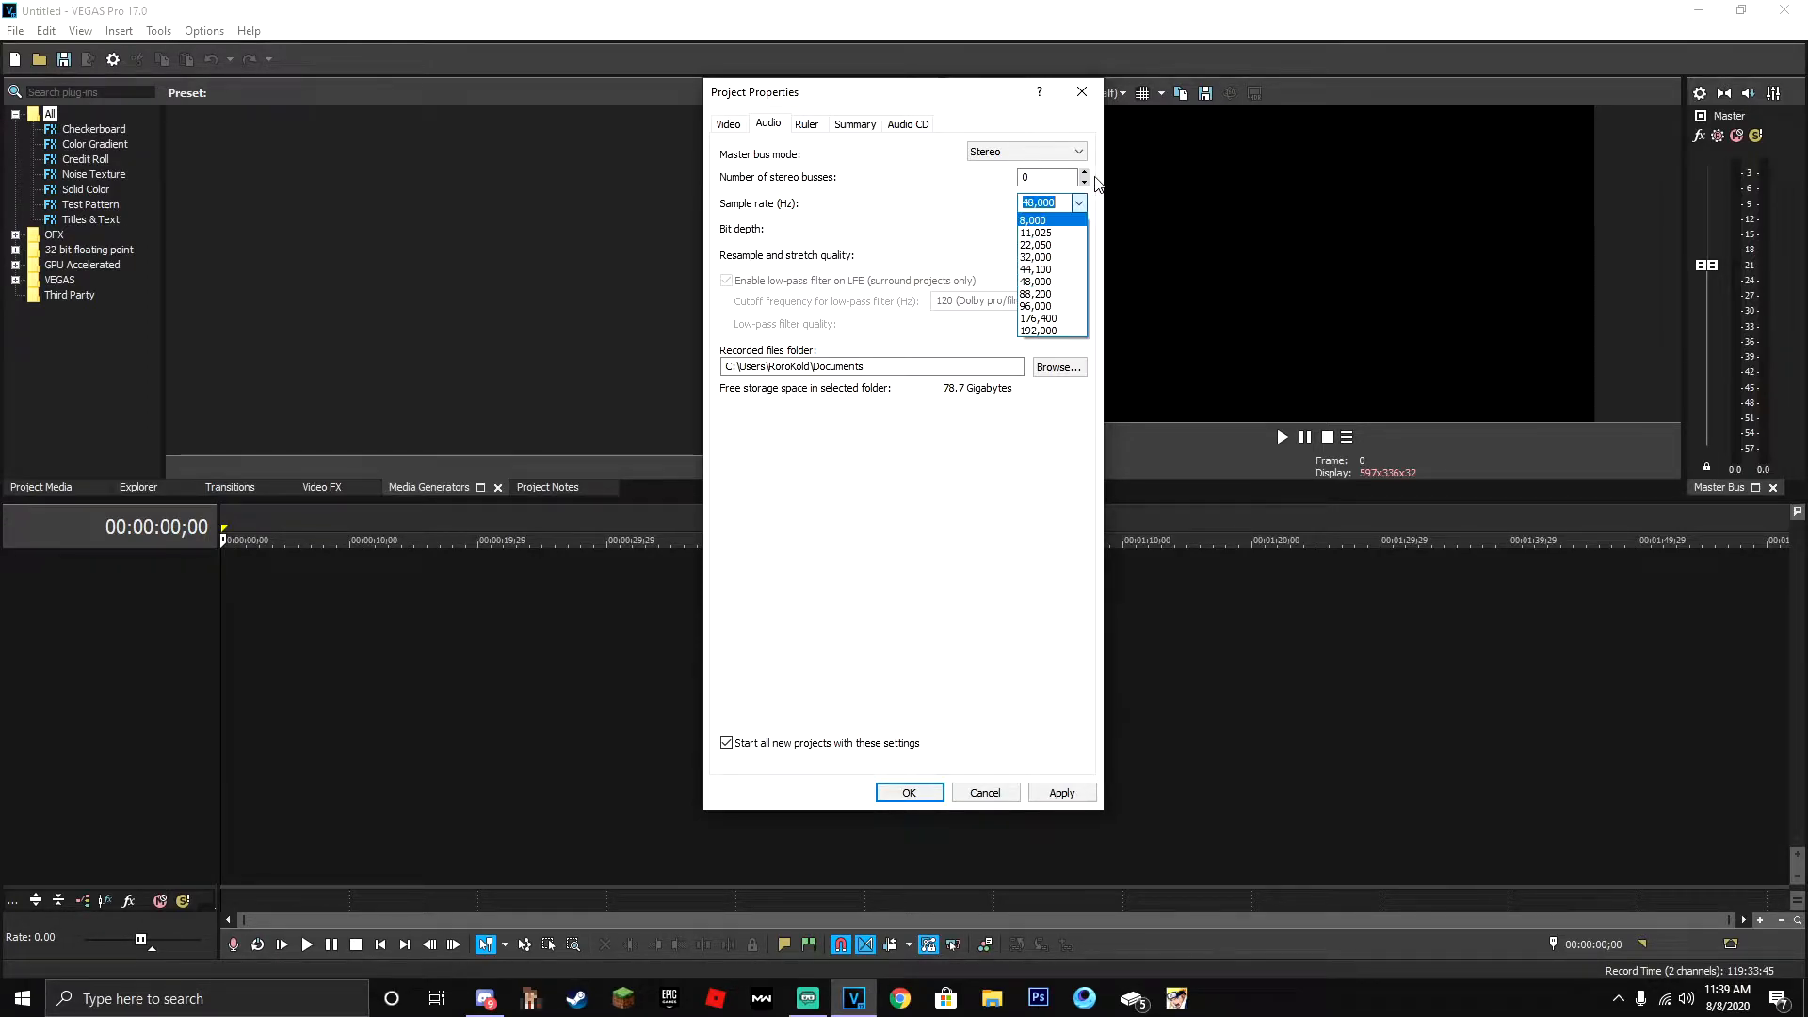
click(1043, 232)
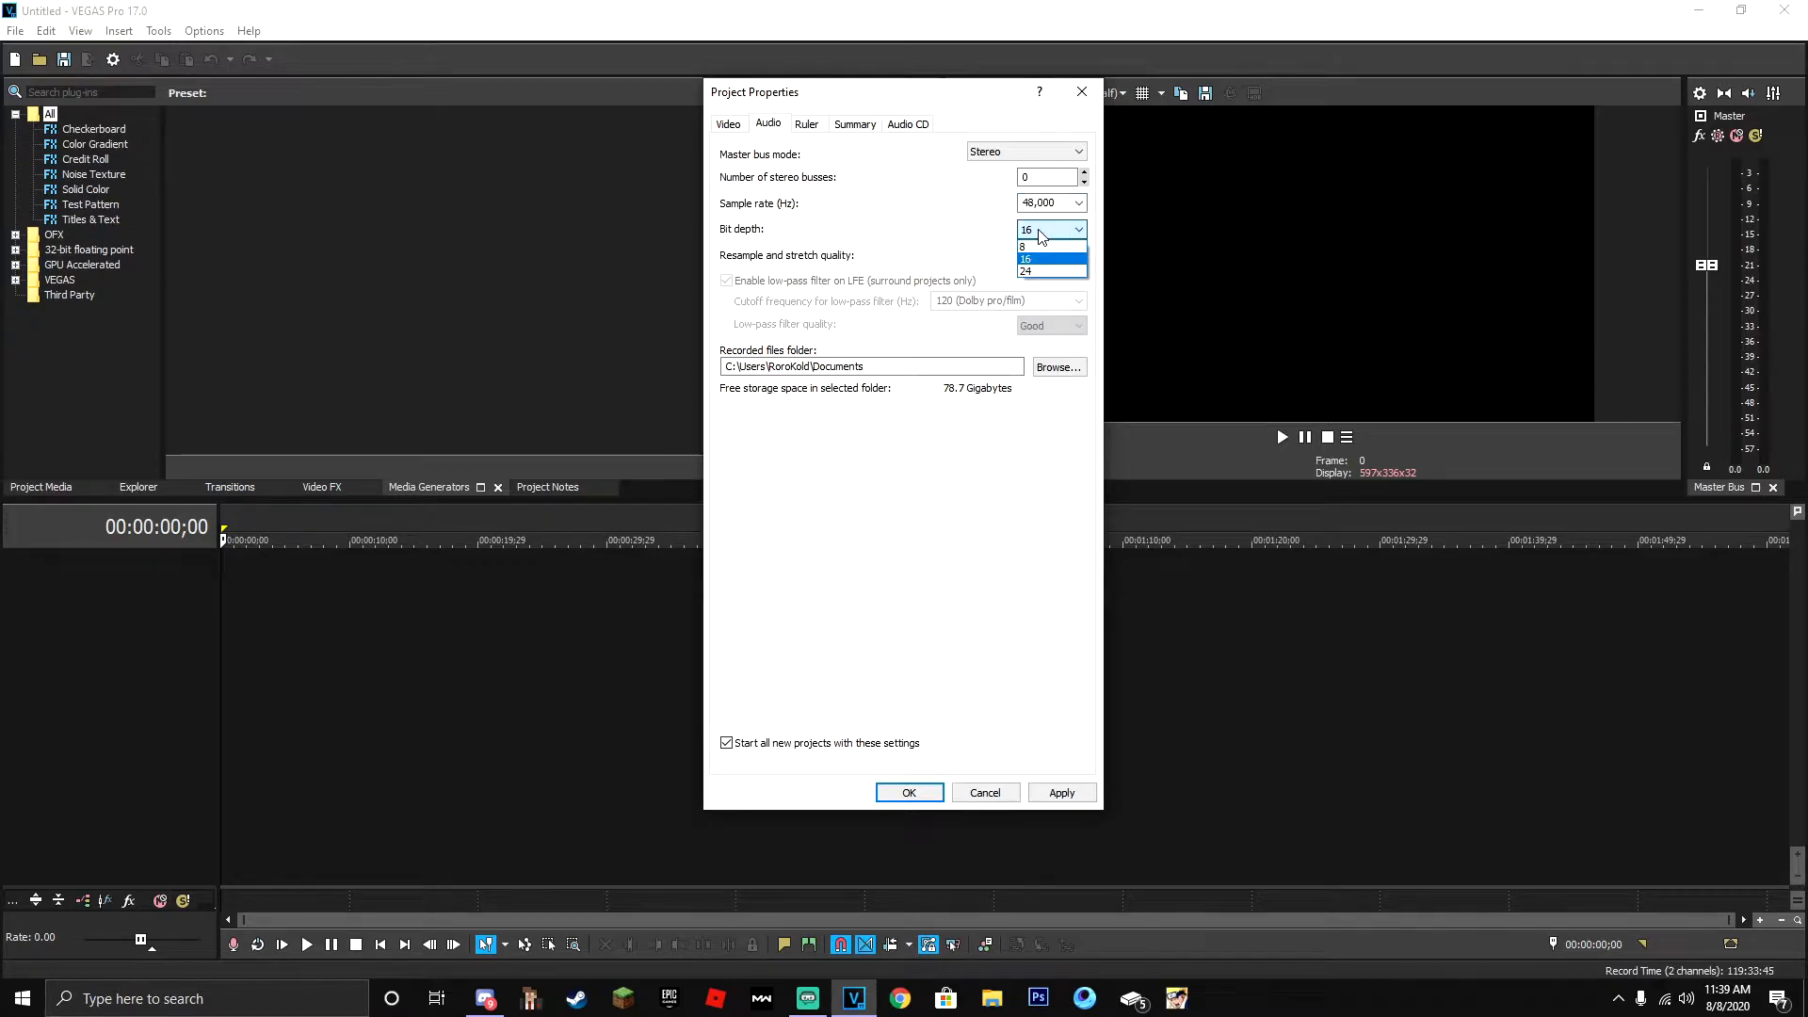
click(1034, 258)
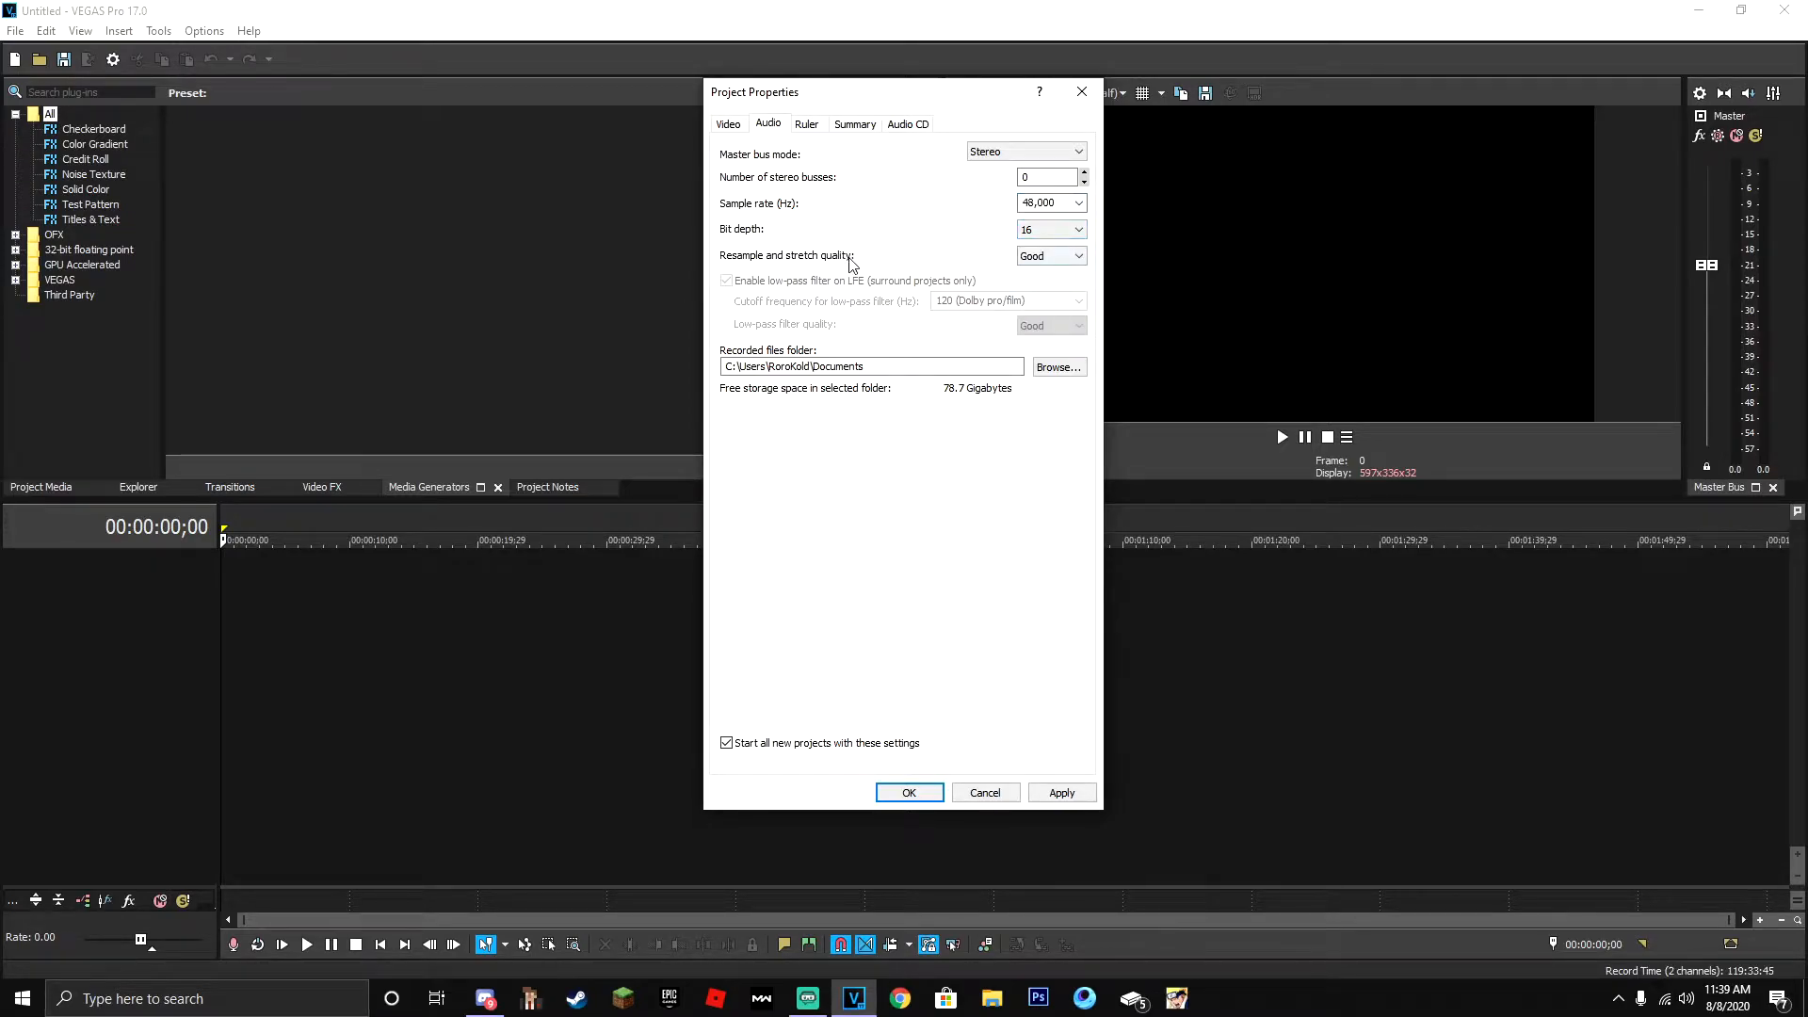
click(1079, 256)
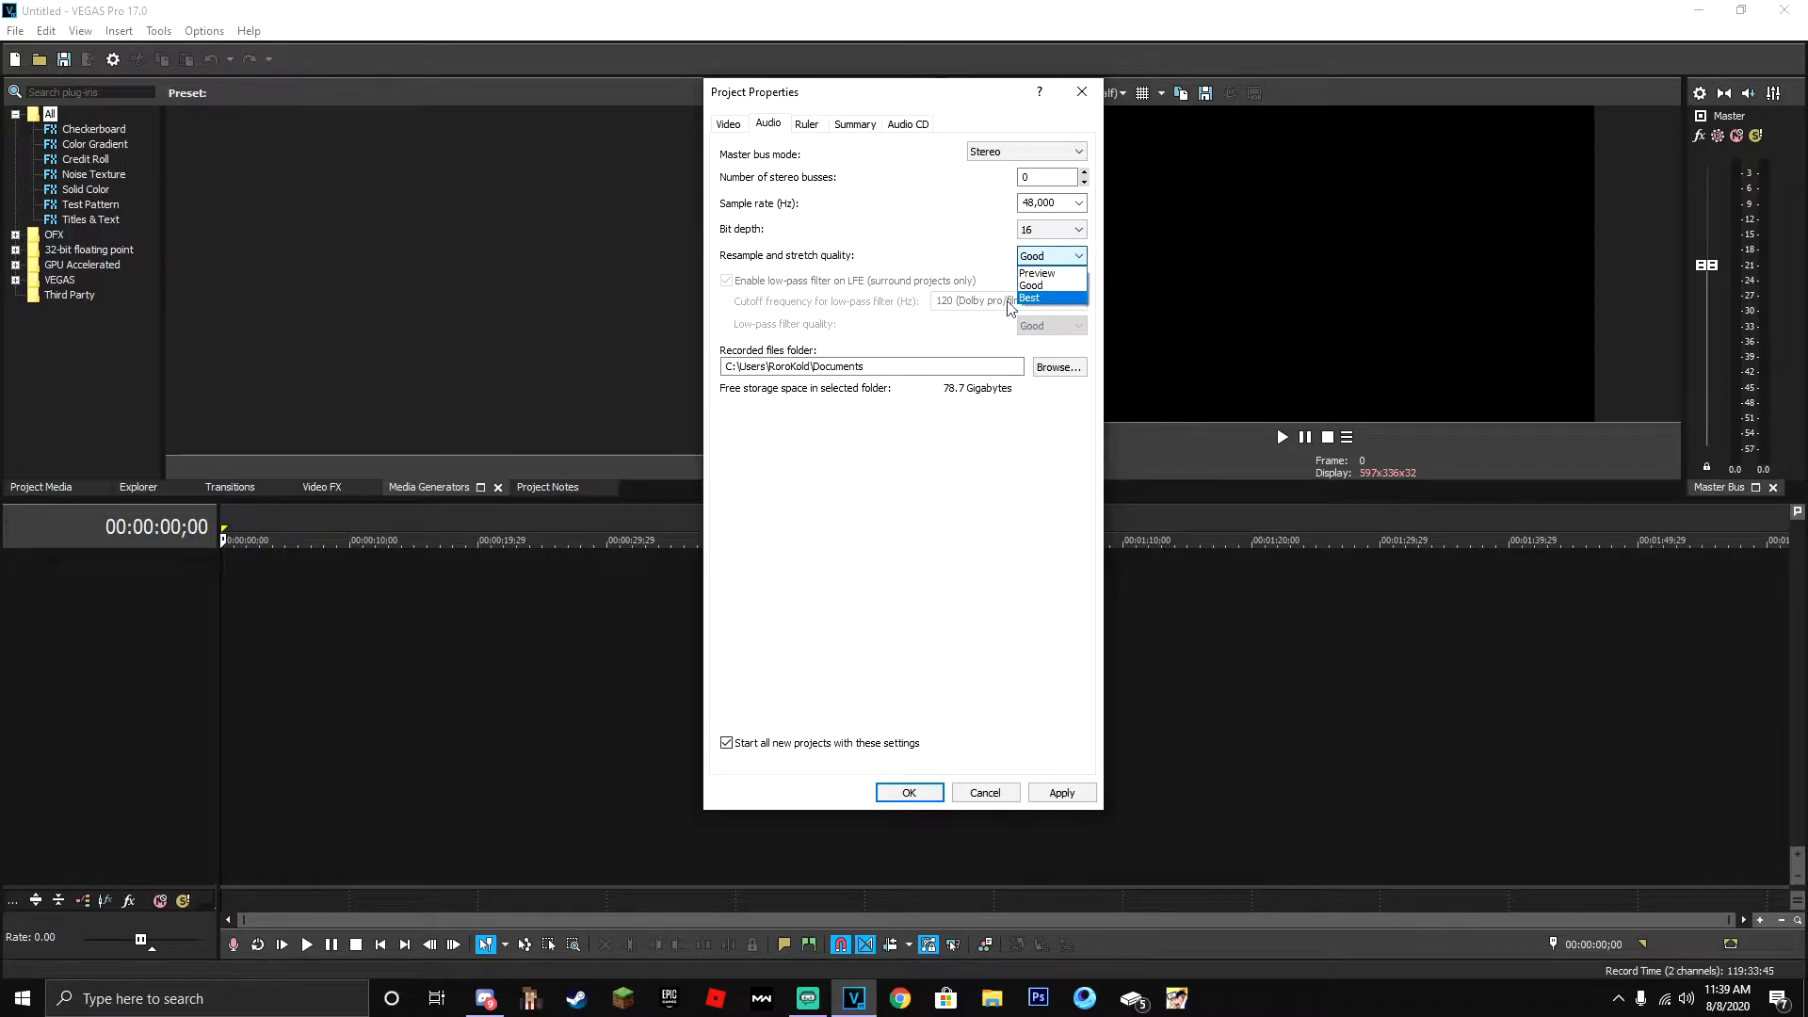
click(1067, 297)
click(854, 125)
click(907, 125)
click(806, 124)
- Save the video settings template, apply the project properties and close the dialog
click(730, 125)
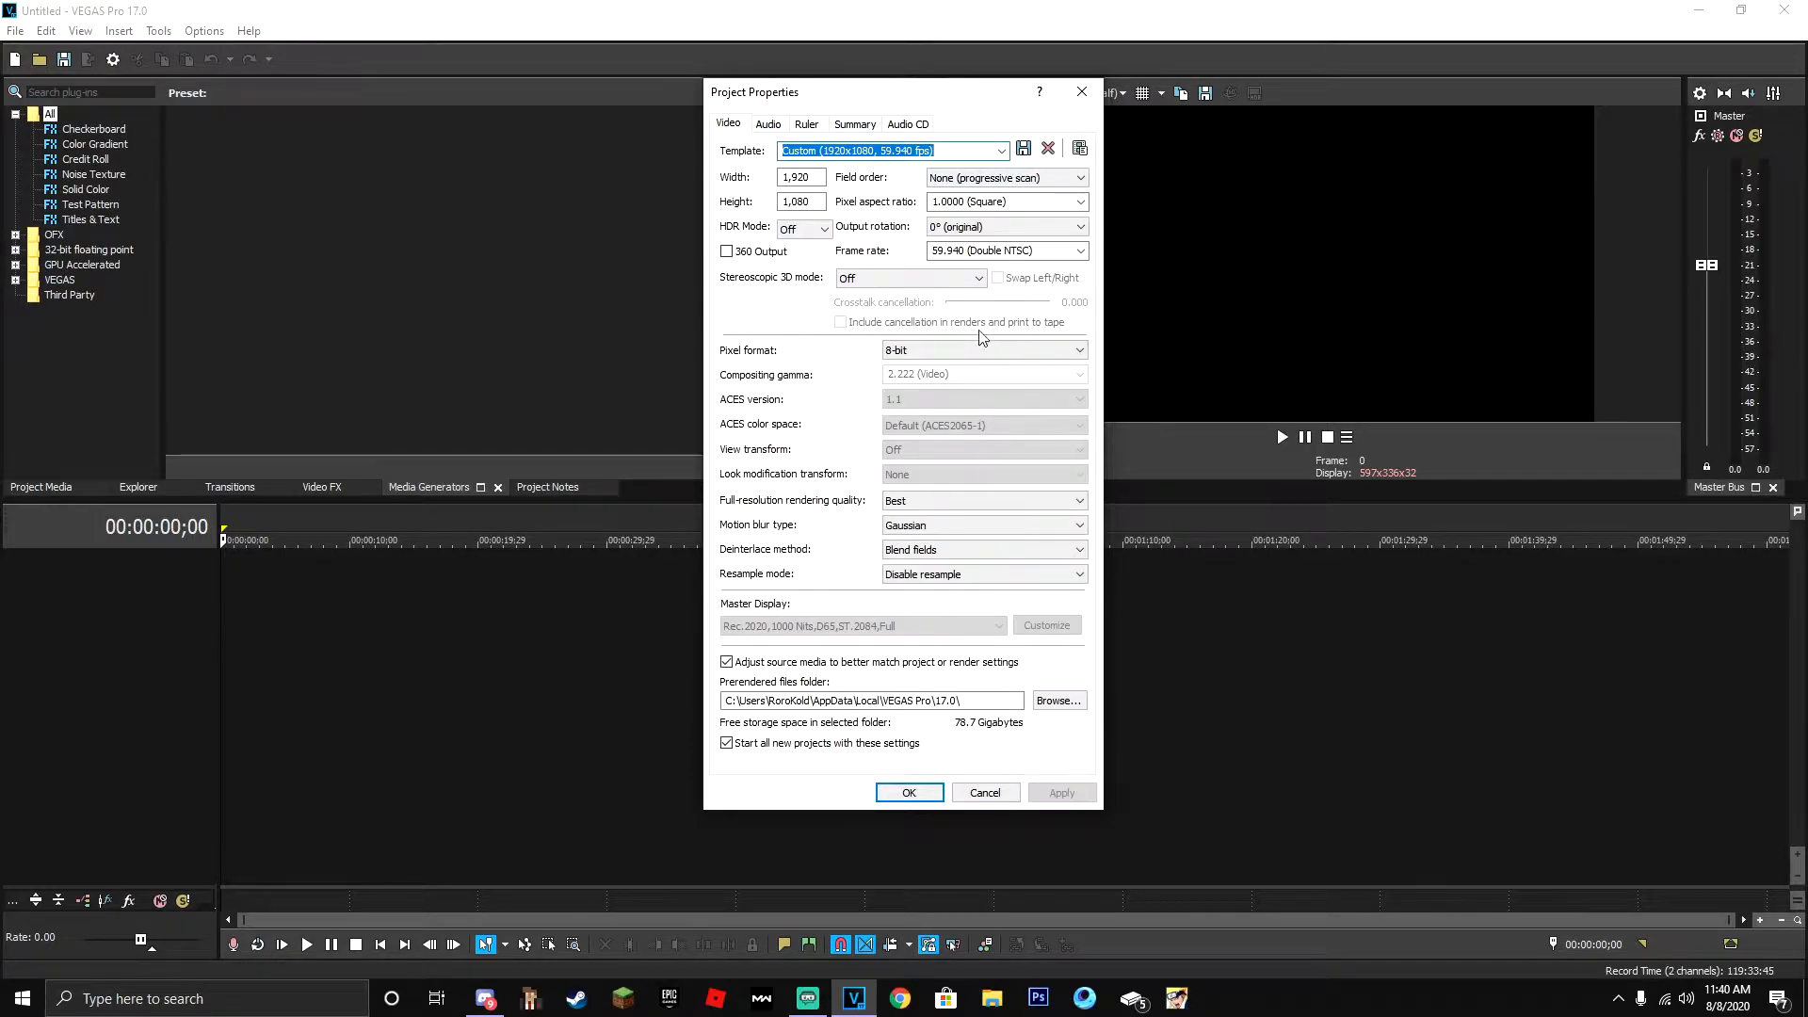
click(1024, 150)
click(967, 398)
click(1060, 793)
click(904, 794)
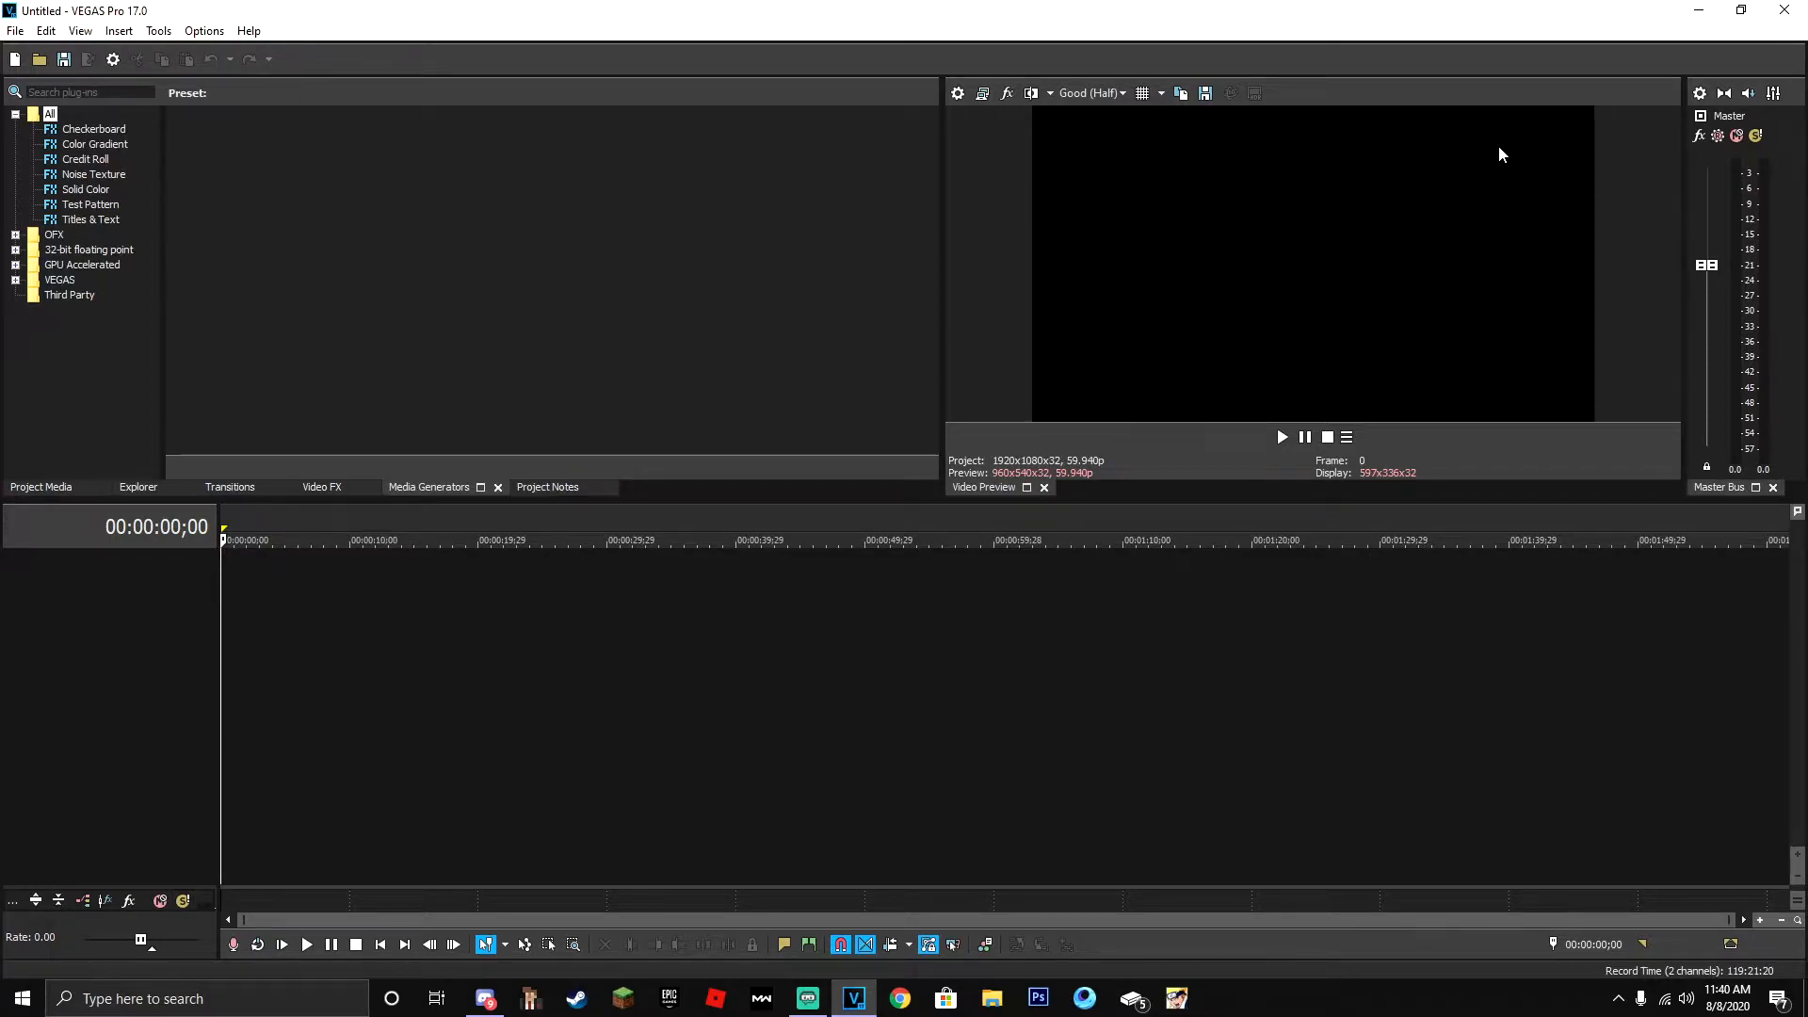
- Set the video preview quality to Draft (Half)
click(1092, 94)
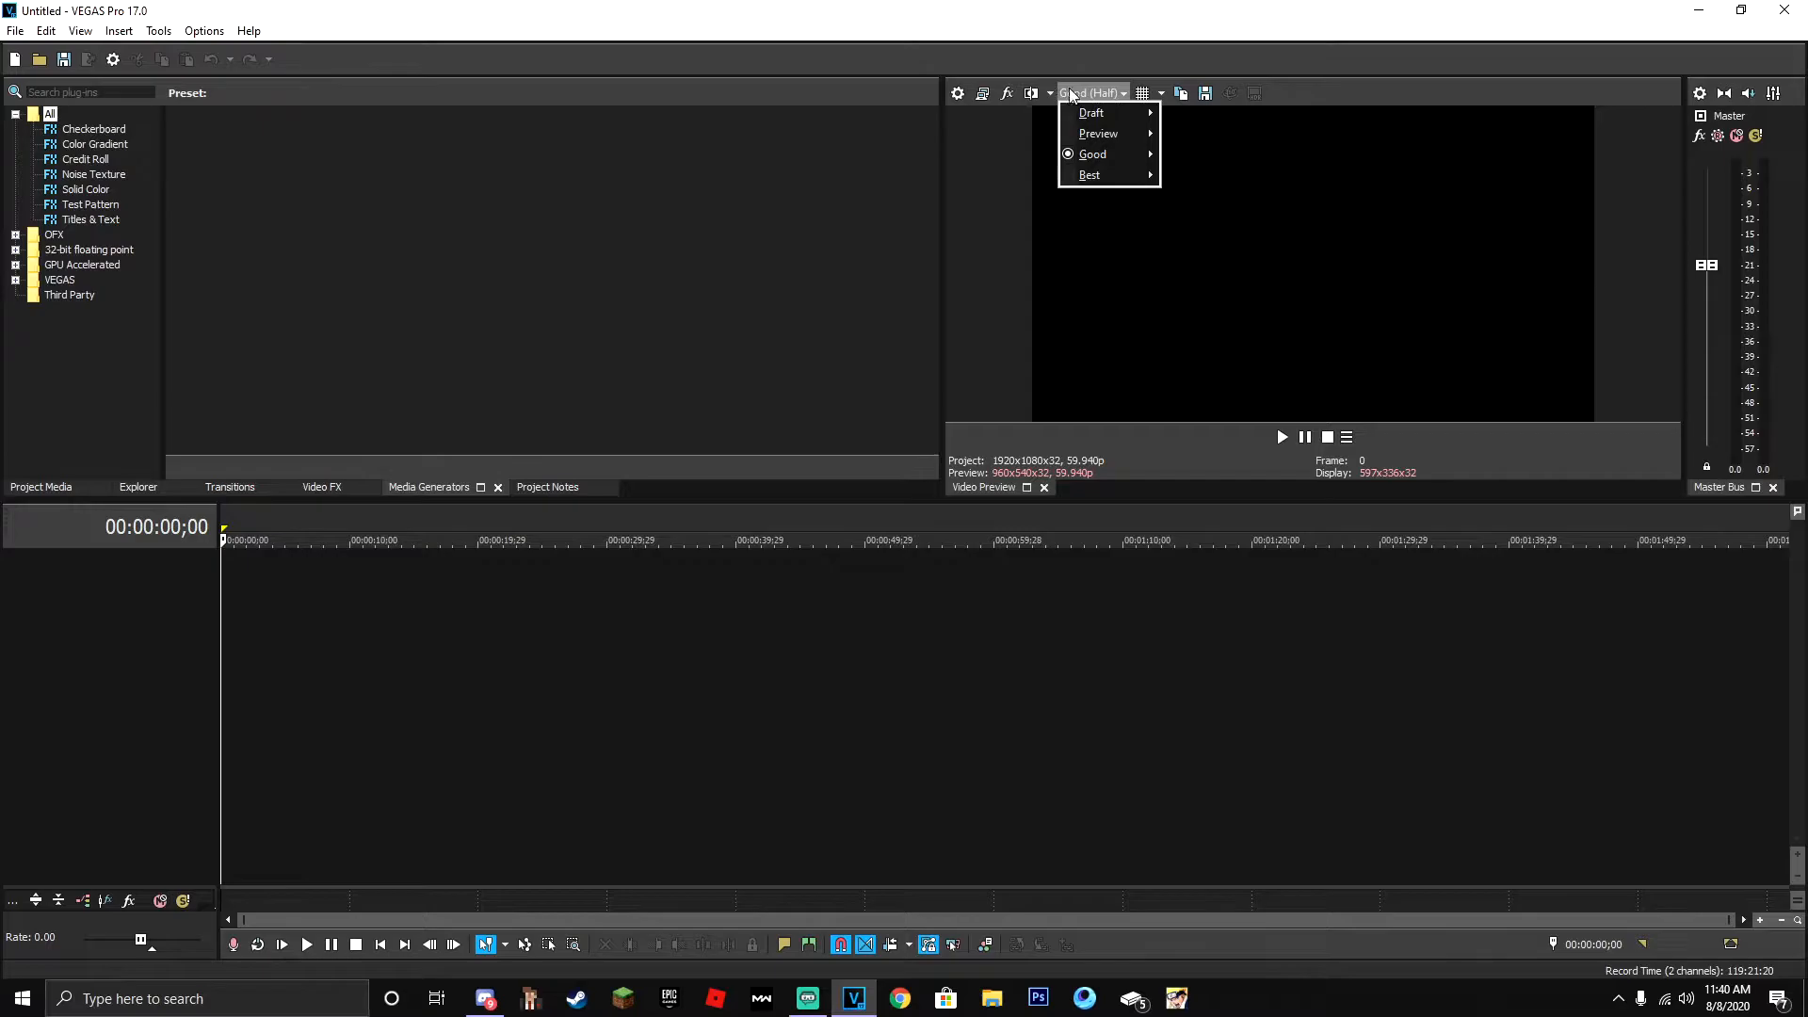
mouse_move(1114, 111)
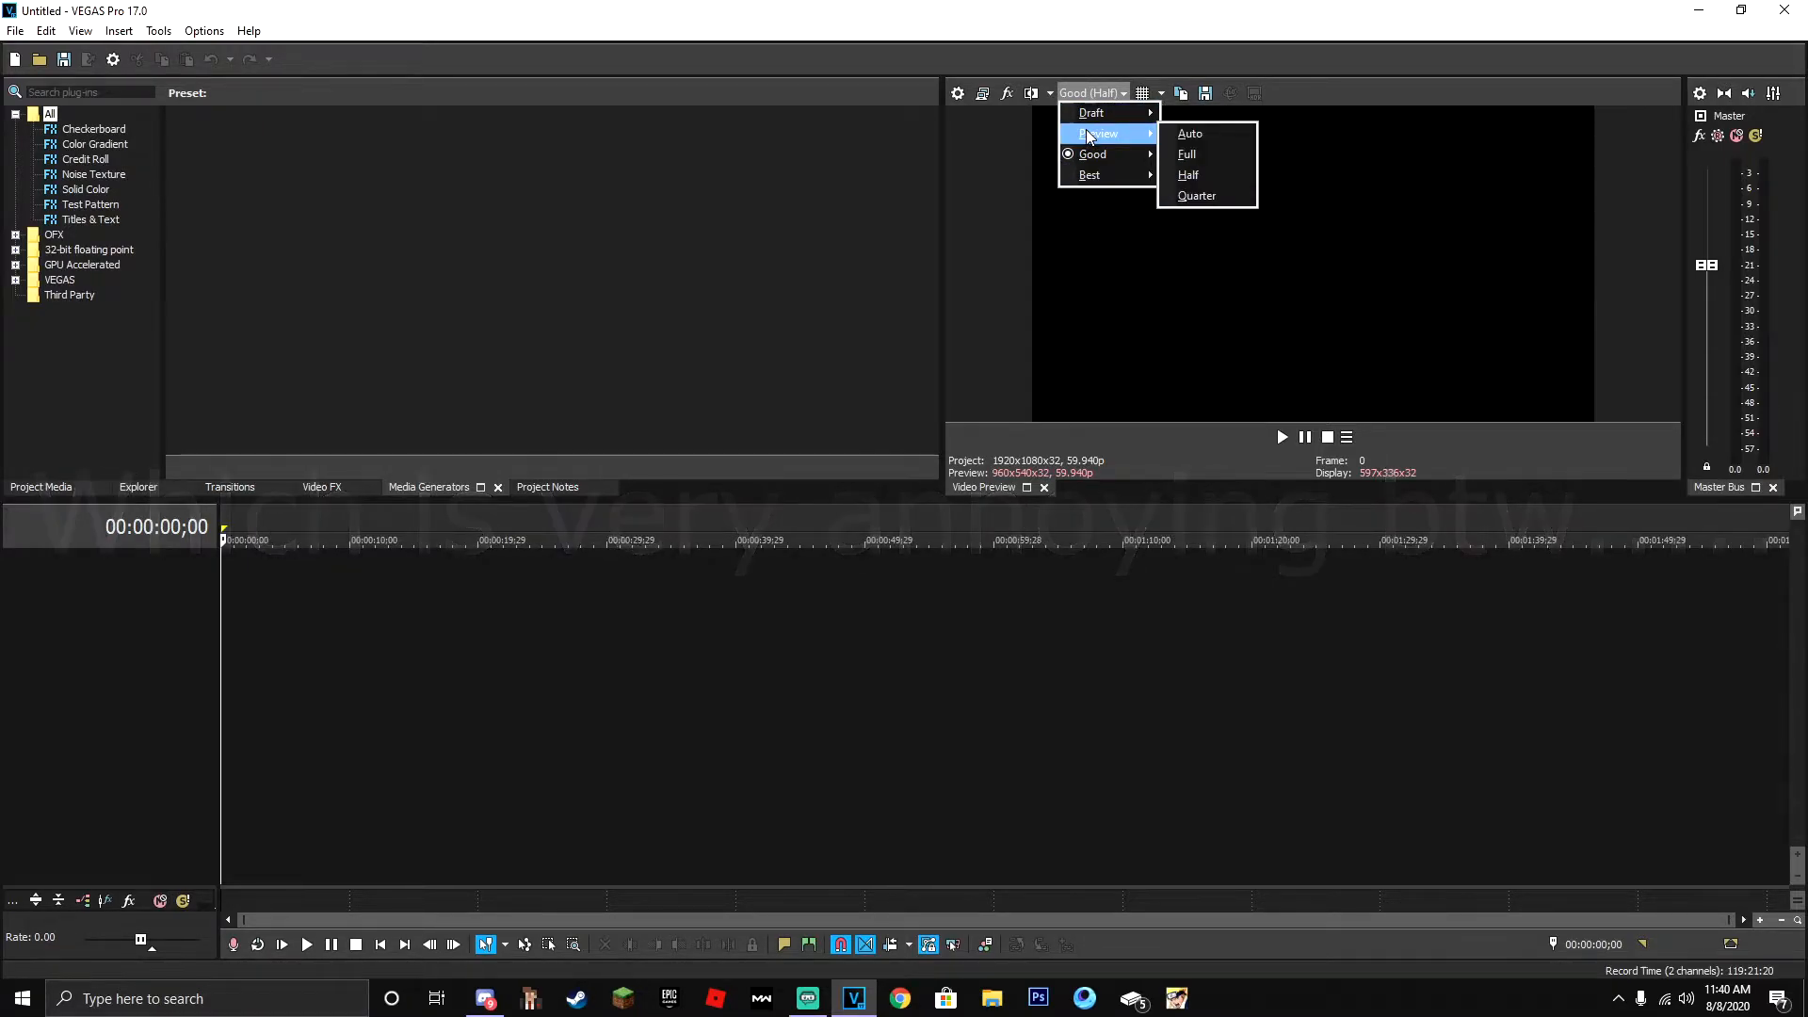
click(1189, 154)
- Open the Render As dialog for the clip and turn off the favorites-only filter
click(46, 31)
mouse_move(15, 31)
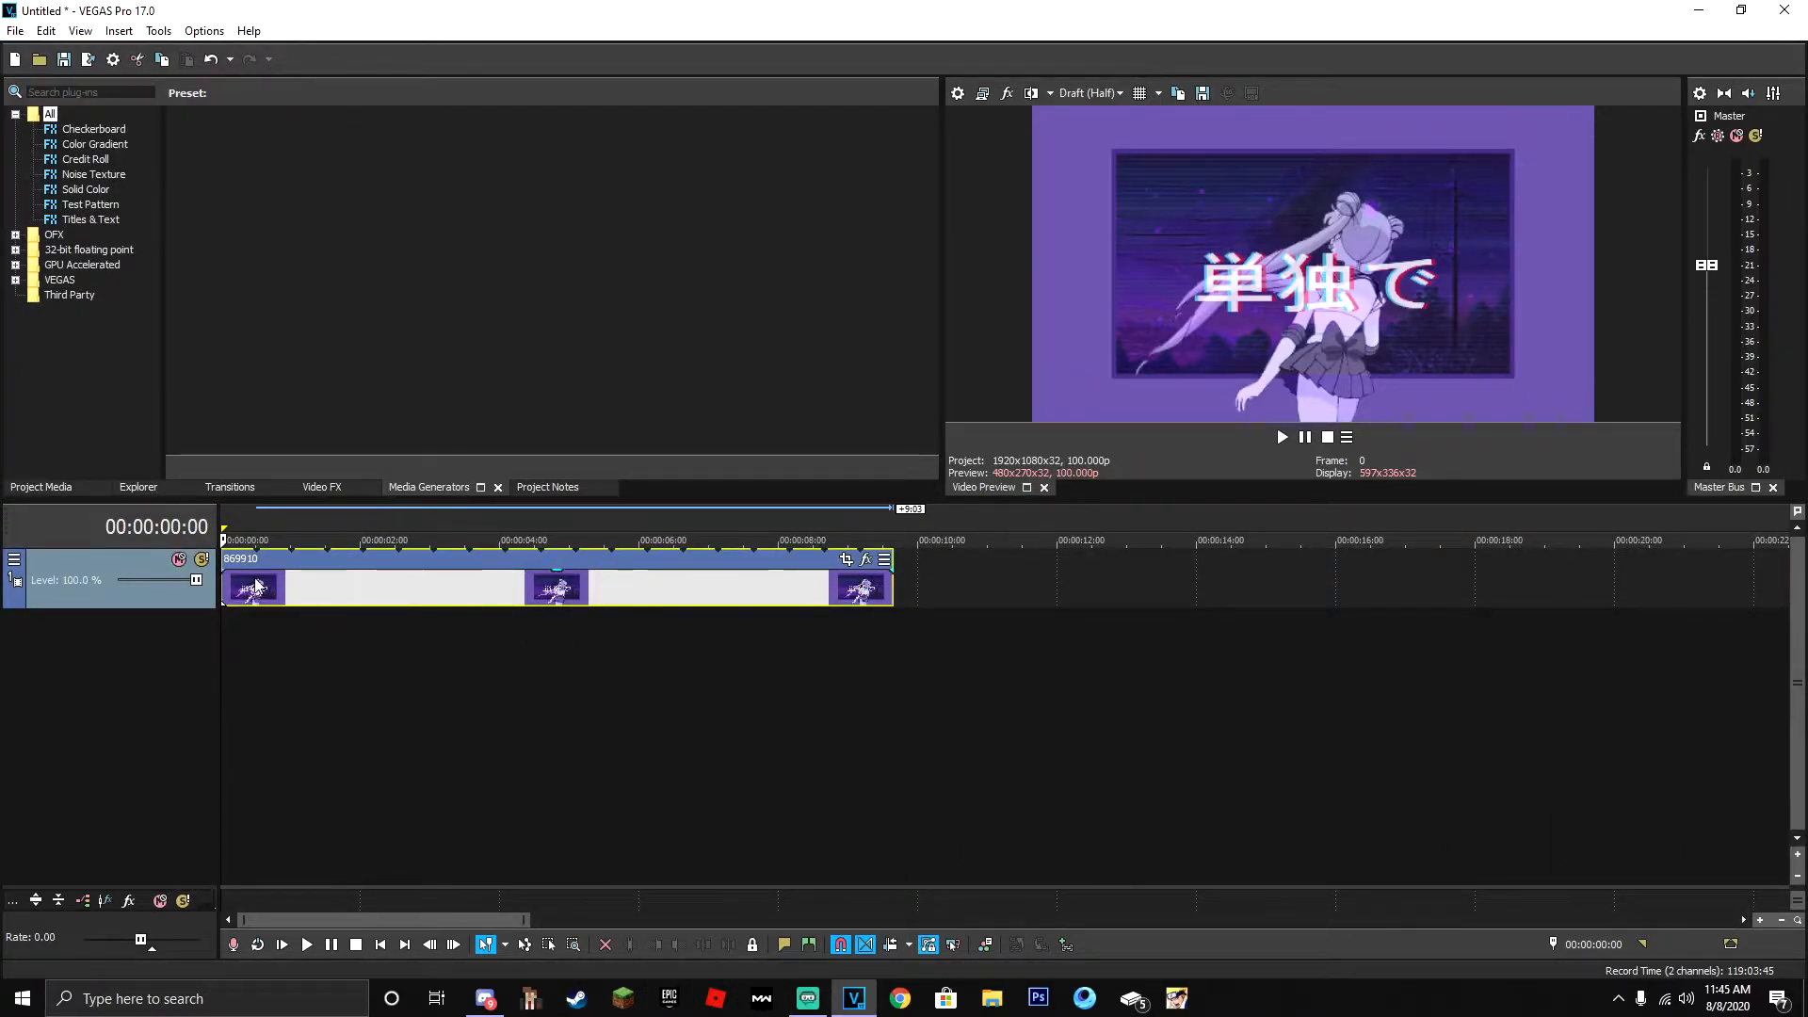
click(15, 30)
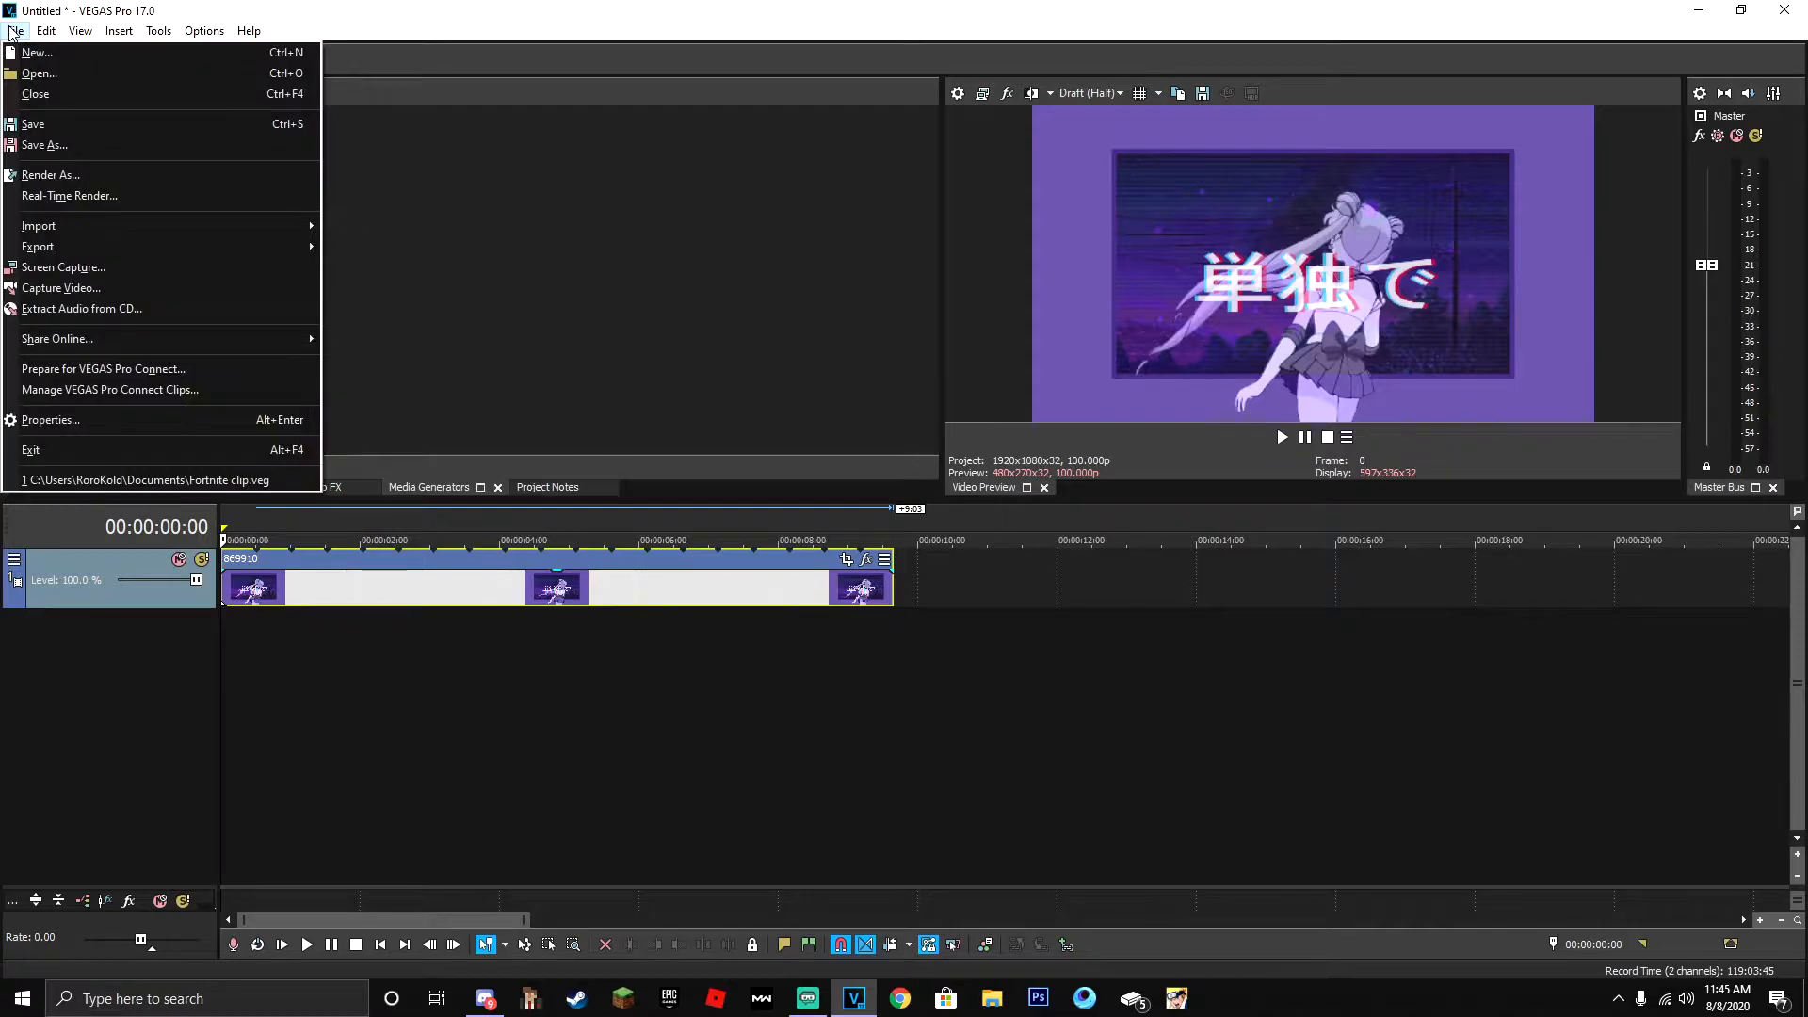
click(52, 176)
click(951, 276)
click(912, 297)
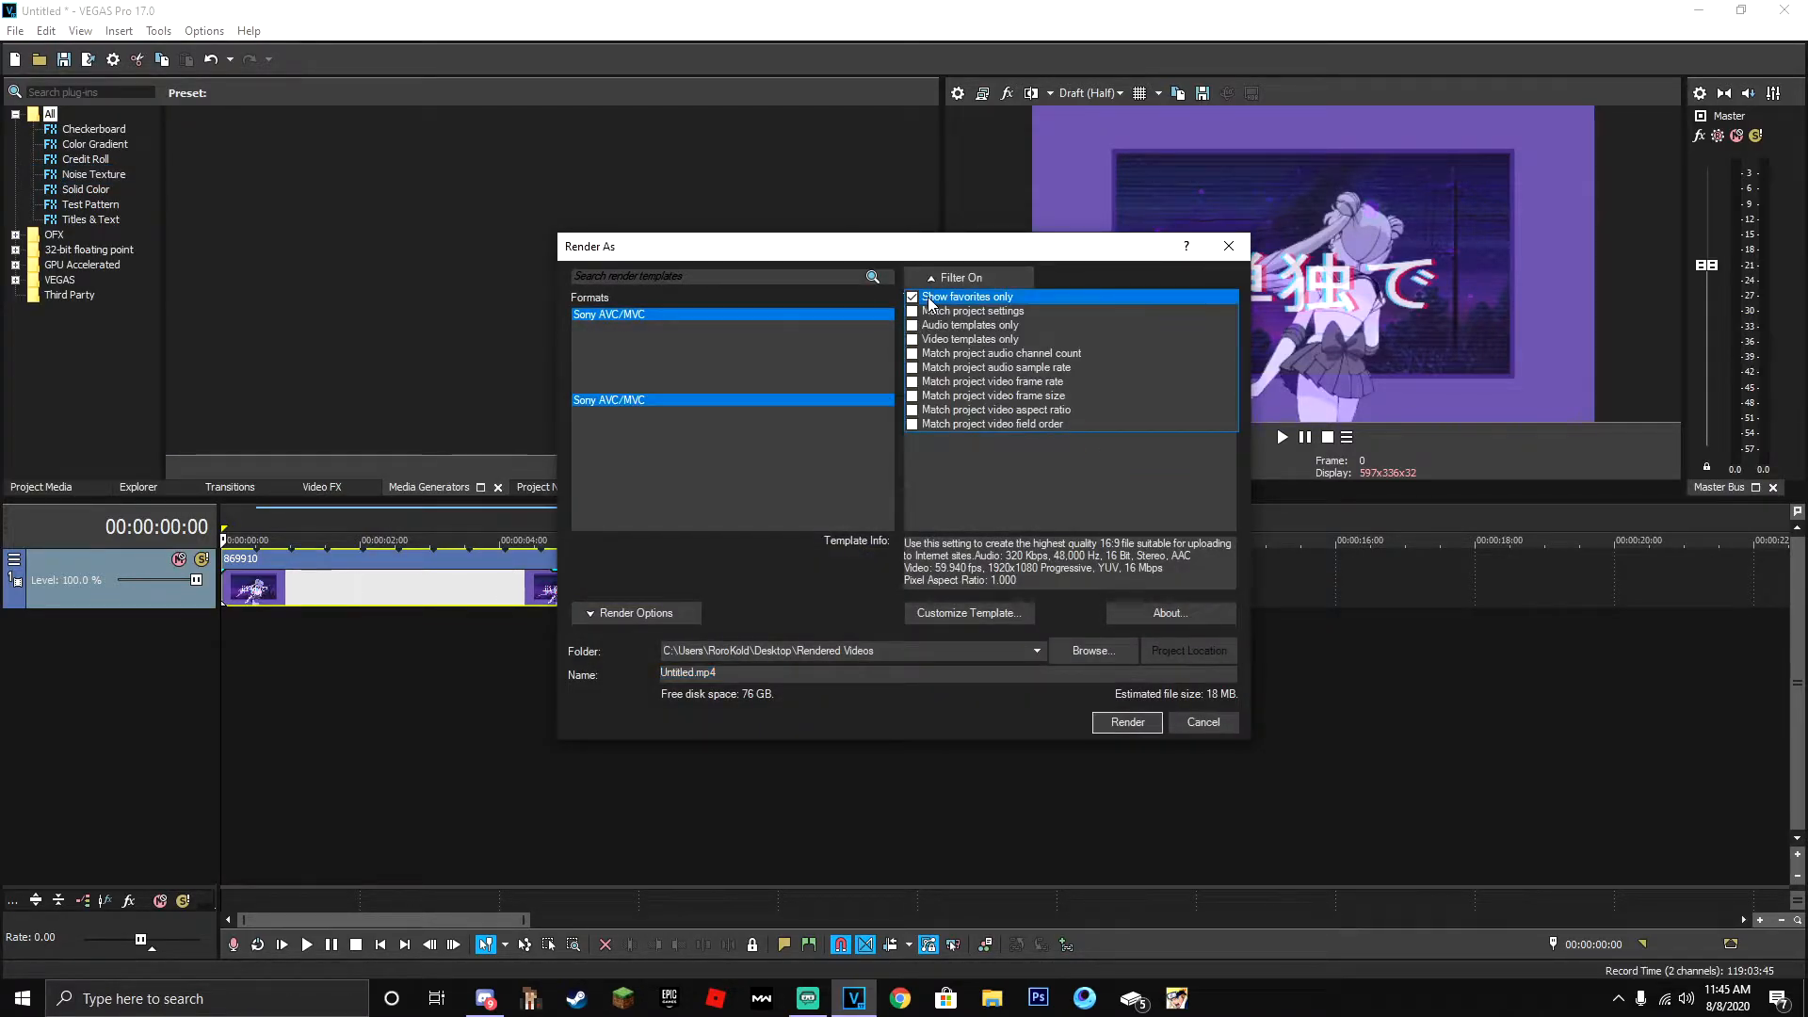
- Customize the Sony AVC/MVC Internet 1920x1080-30p render template and name it YT 1080p 60fps
click(610, 316)
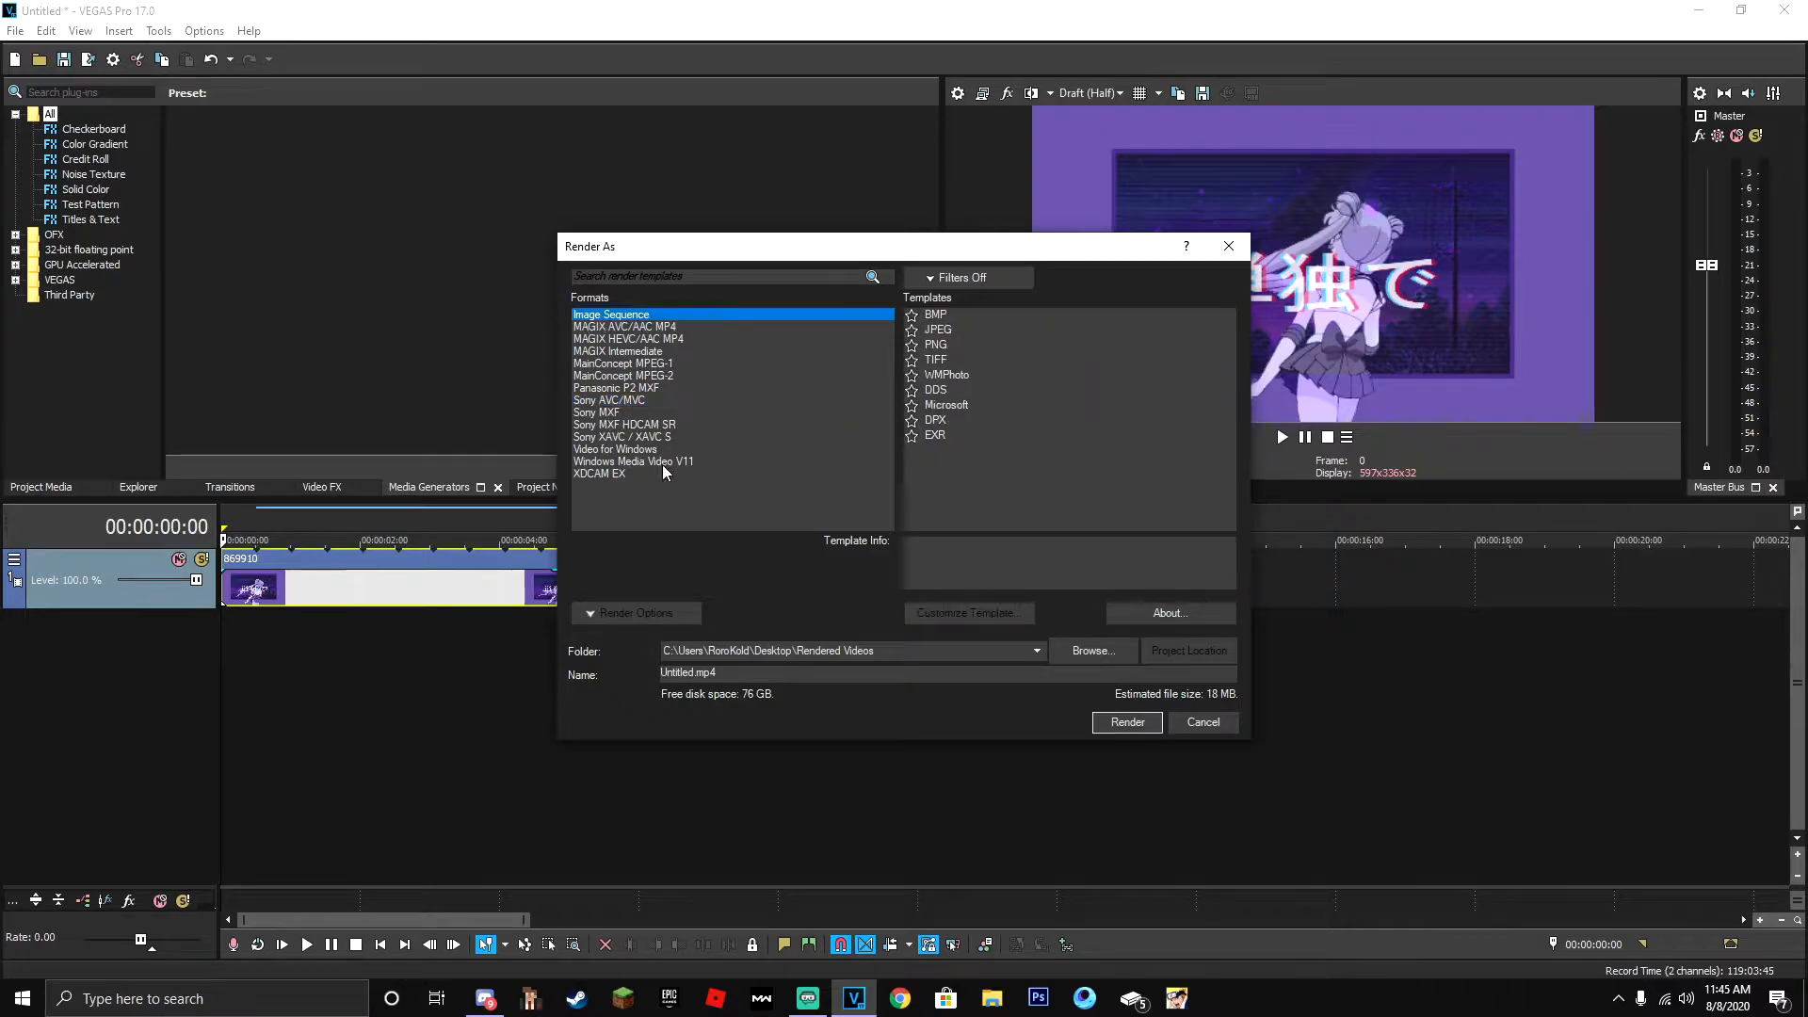
click(641, 401)
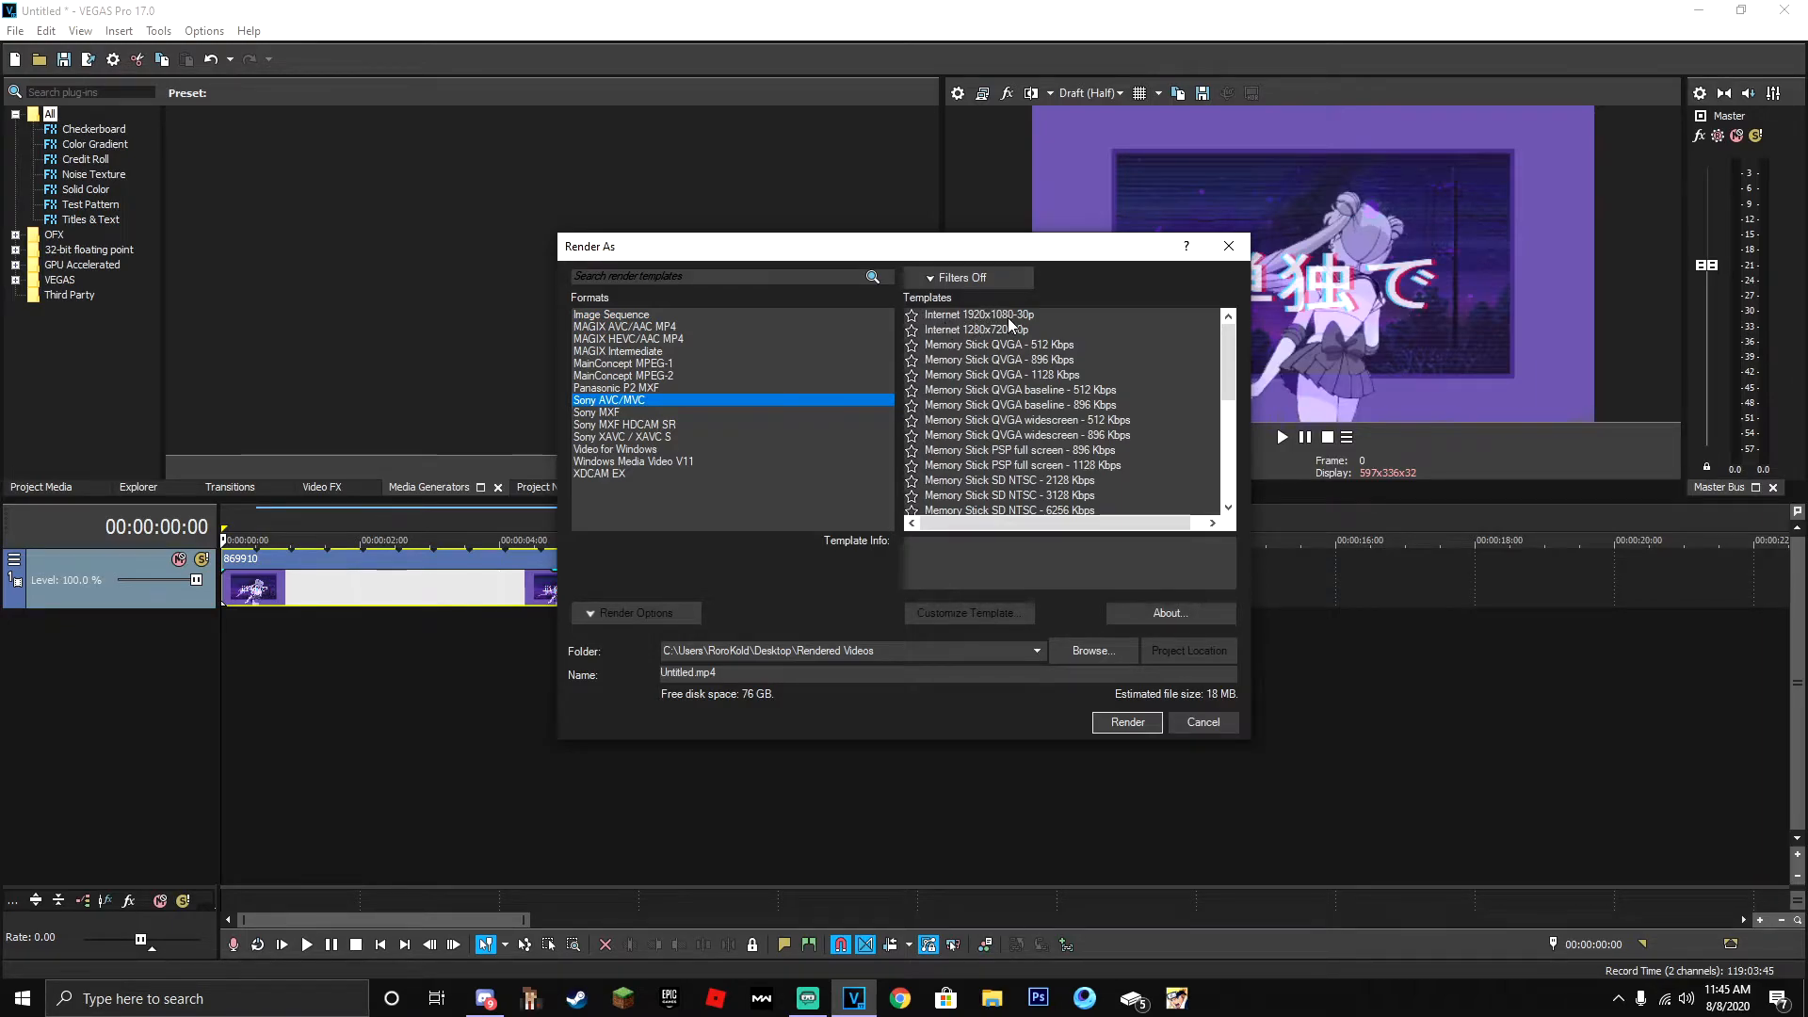
click(1011, 317)
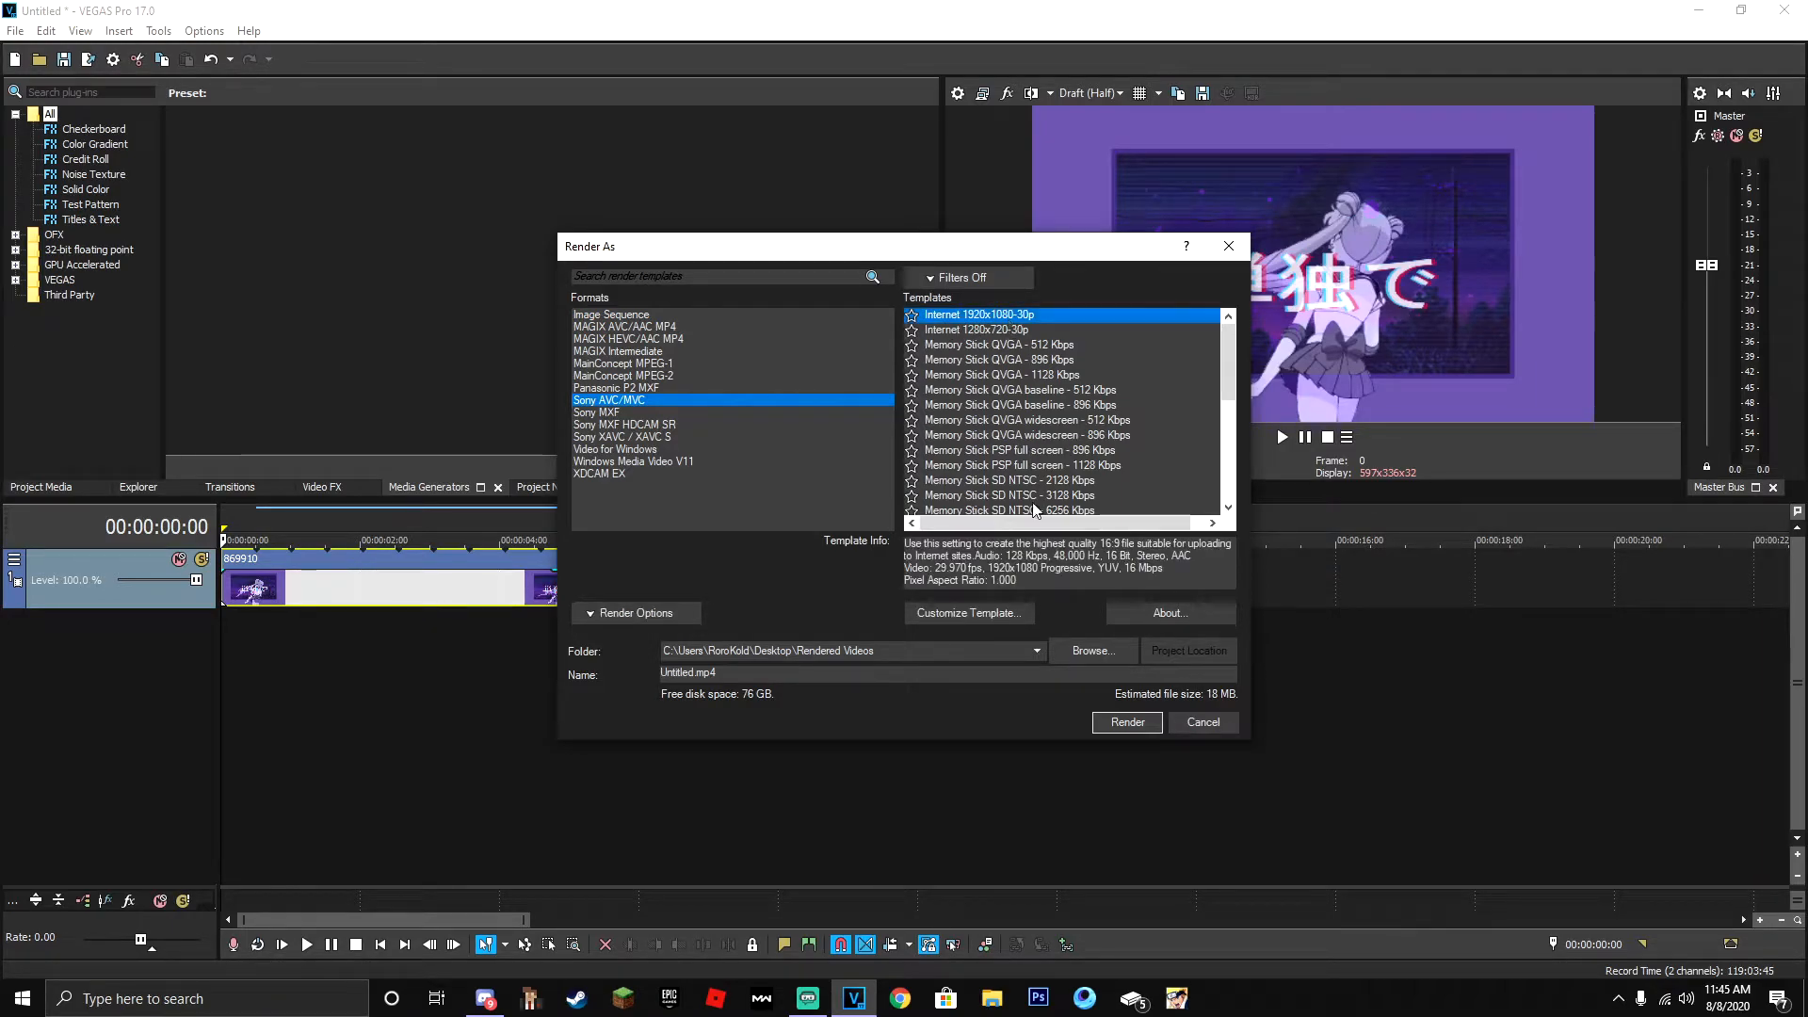
click(977, 613)
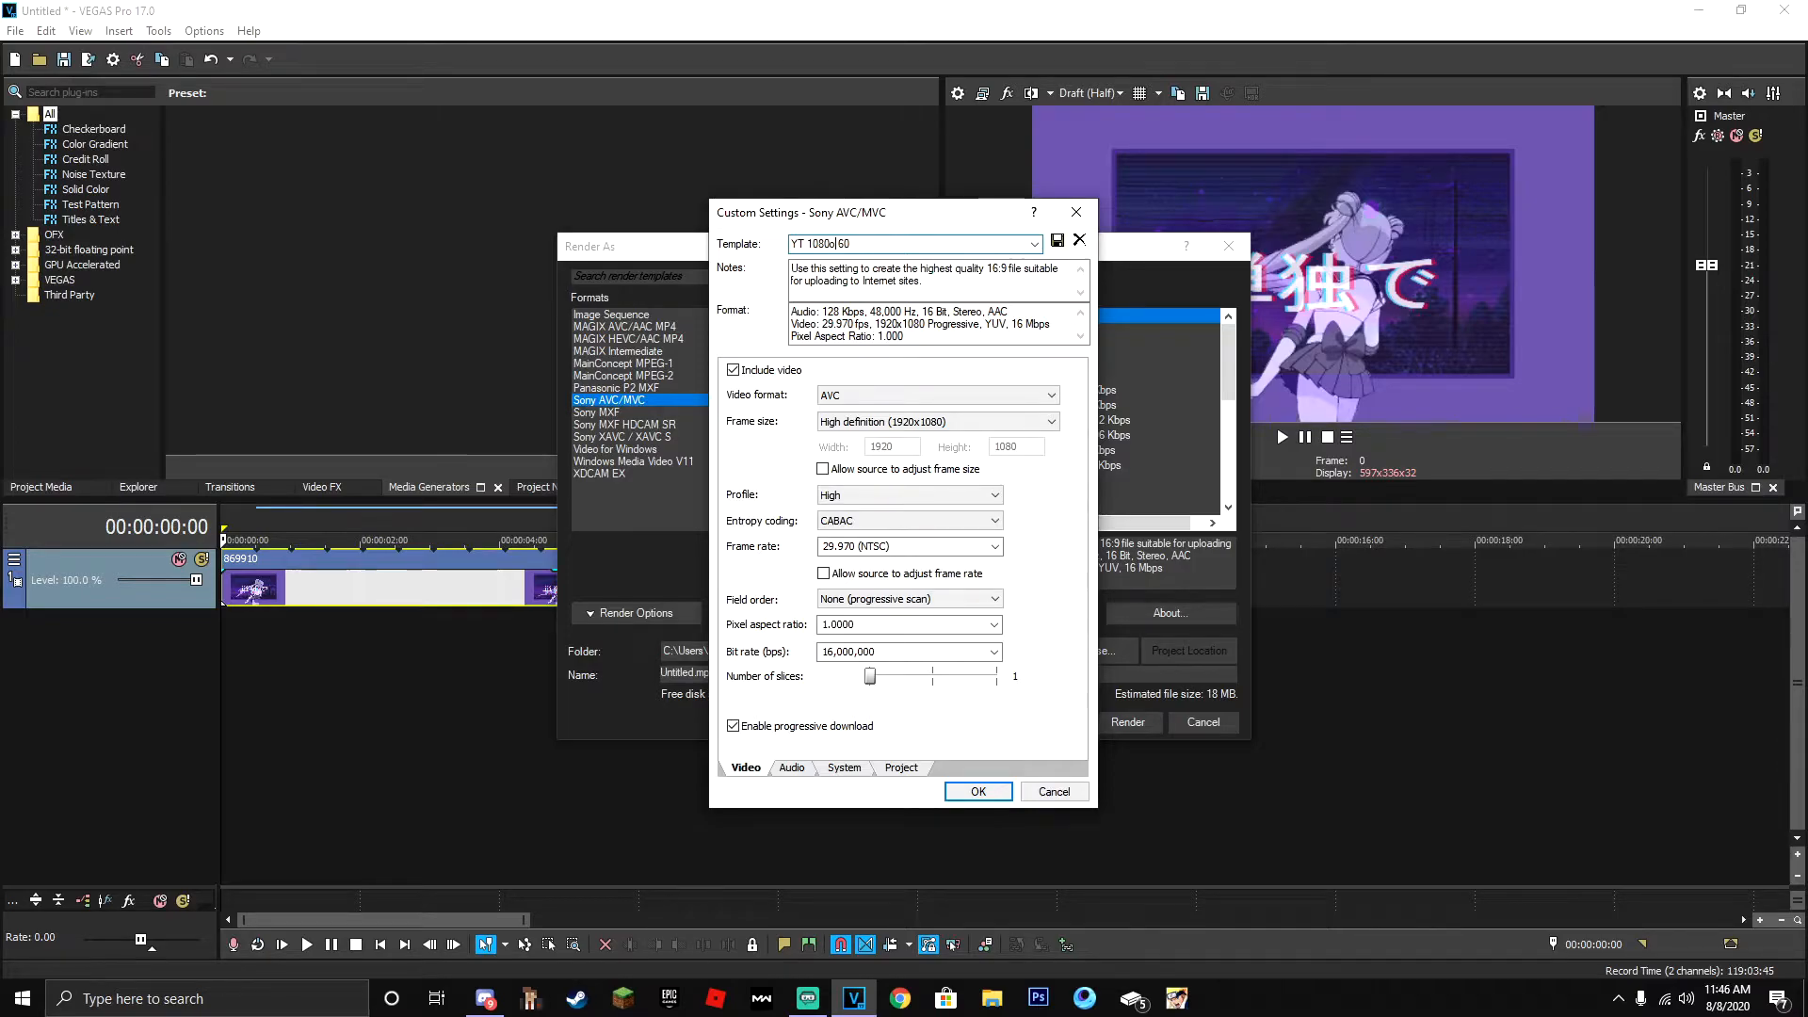
key(BackSpace)
text(fps)
- Set the render template's video format to AVC and its frame size to High definition (1920x1080)
click(833, 400)
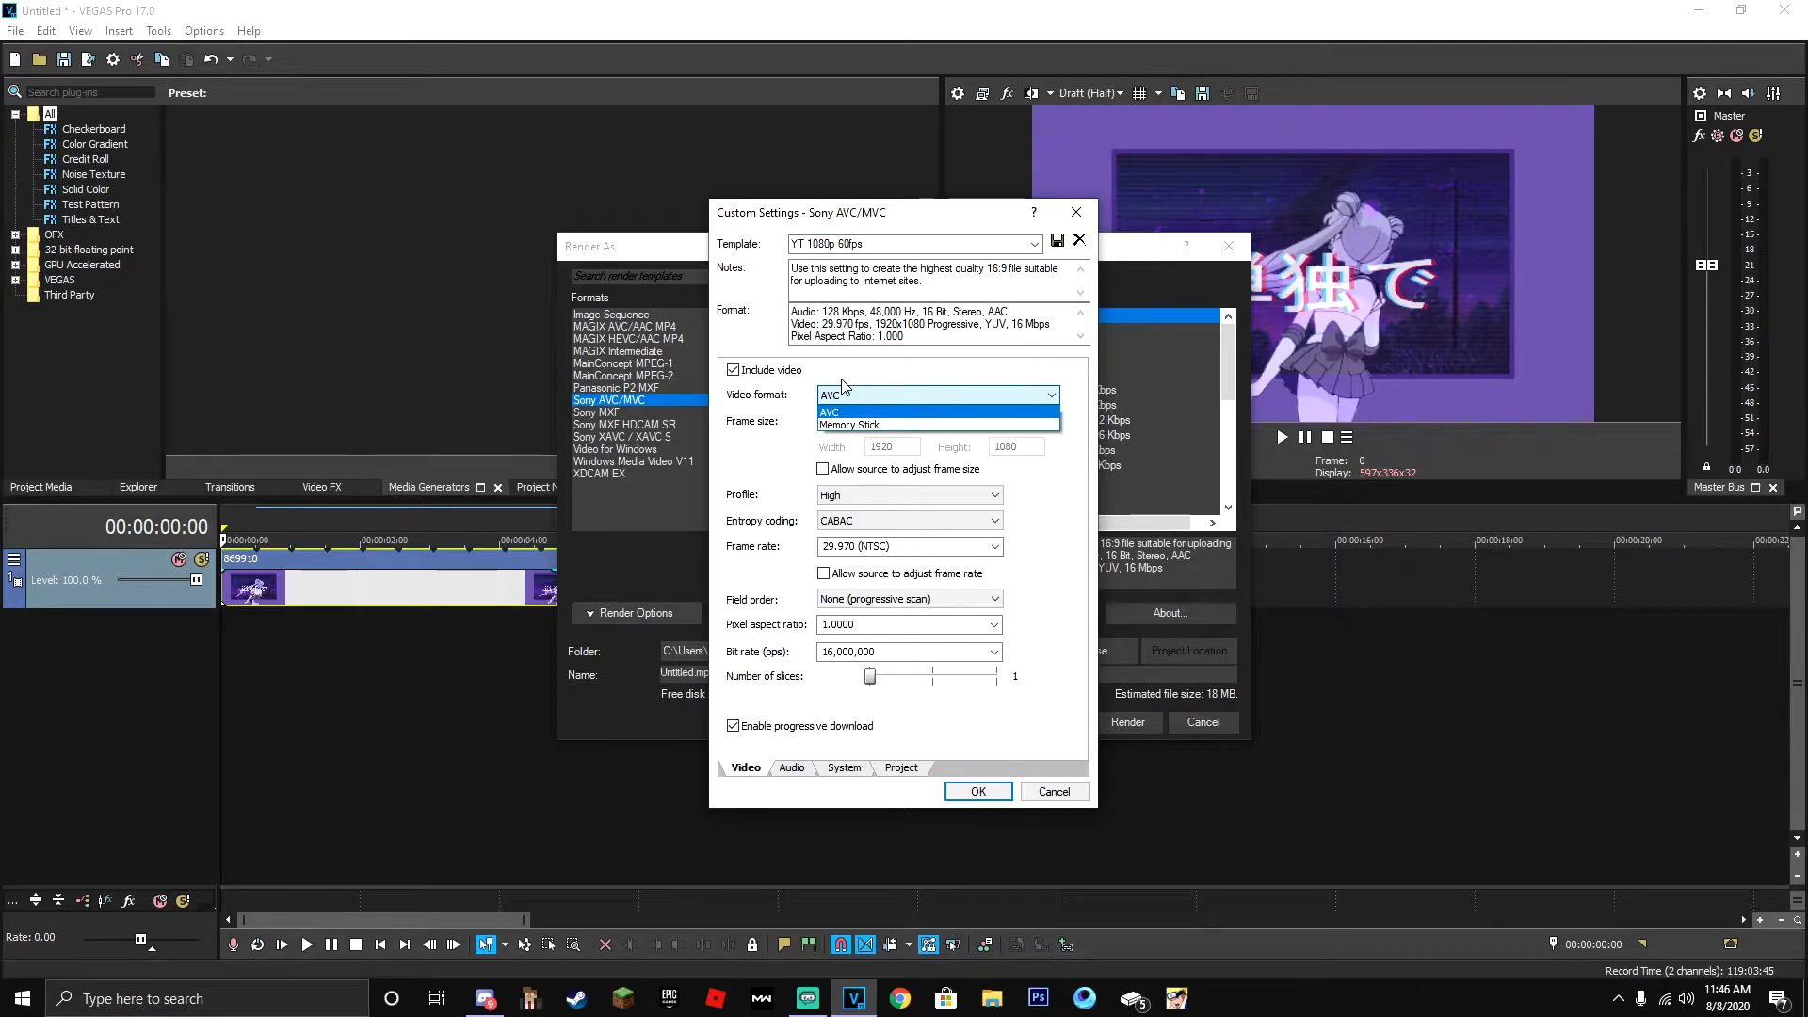
click(986, 397)
click(941, 420)
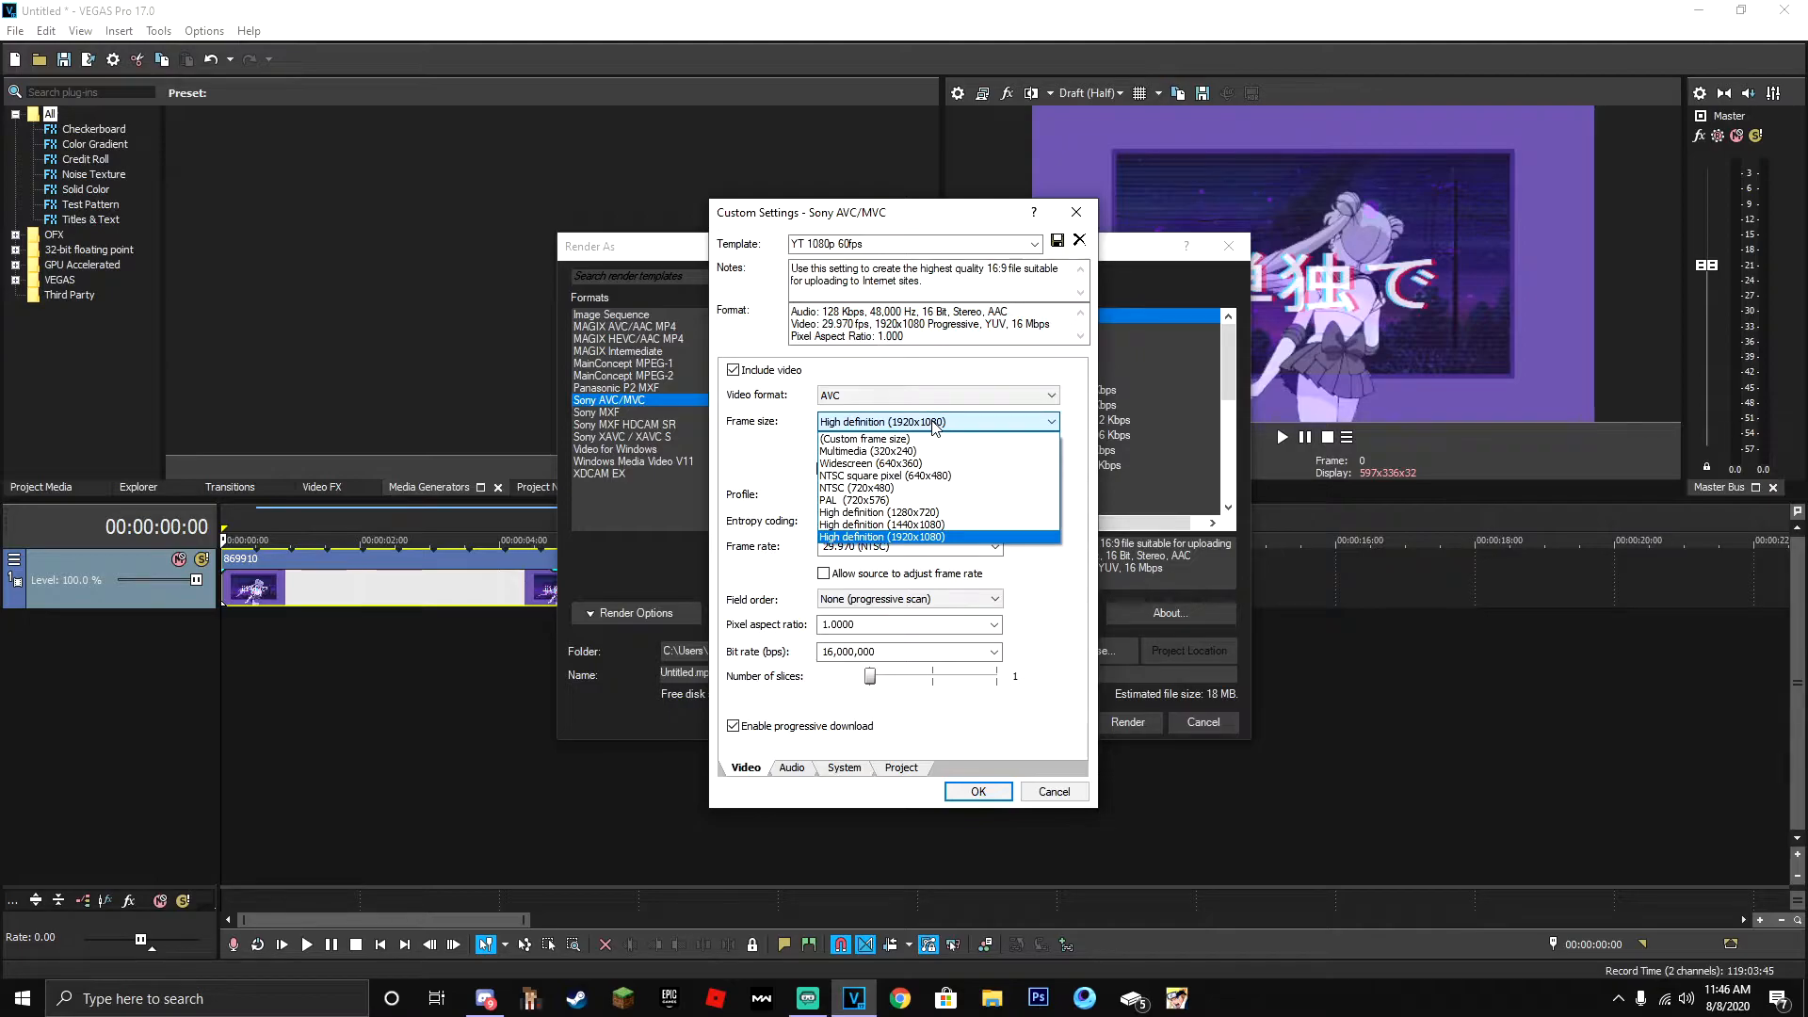
click(932, 426)
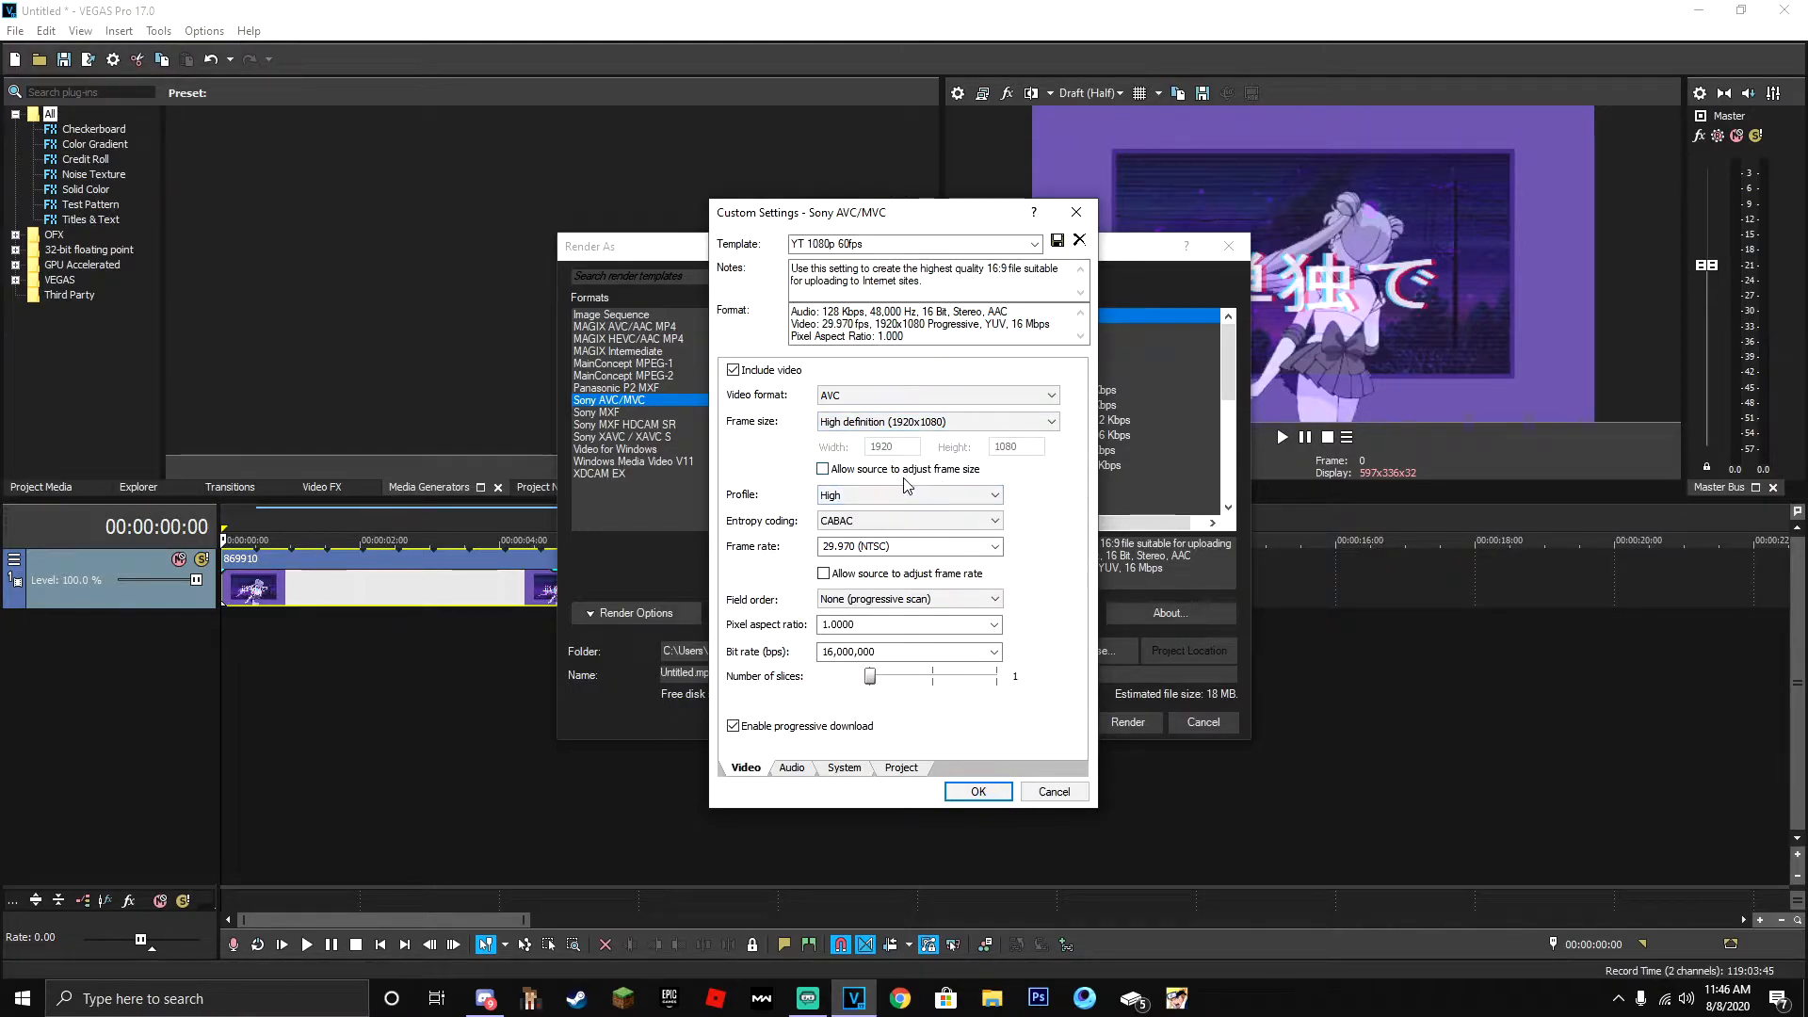
- Set the render template's profile to High and its entropy coding to CABAC
click(947, 494)
click(983, 526)
click(926, 494)
click(833, 508)
click(932, 521)
click(839, 534)
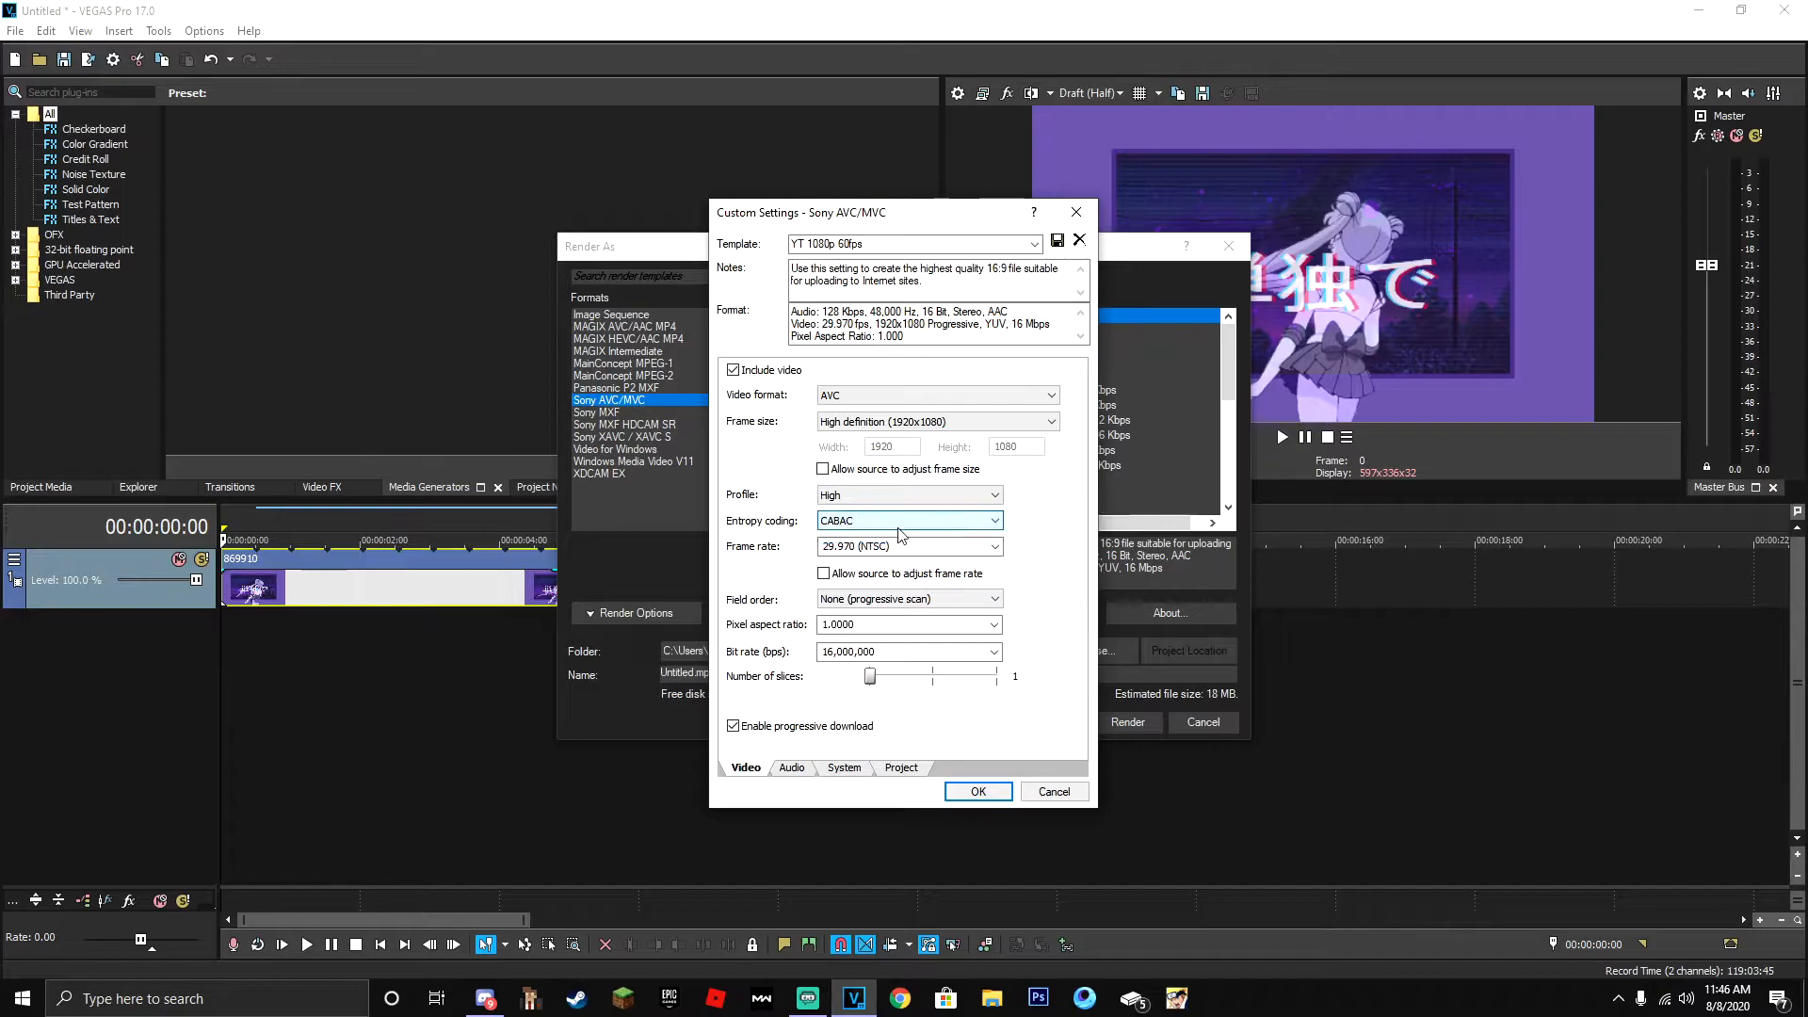
- Set the render frame rate to 59.940 (Double NTSC), with field order None (progressive scan) and pixel aspect ratio 1.0000
click(996, 546)
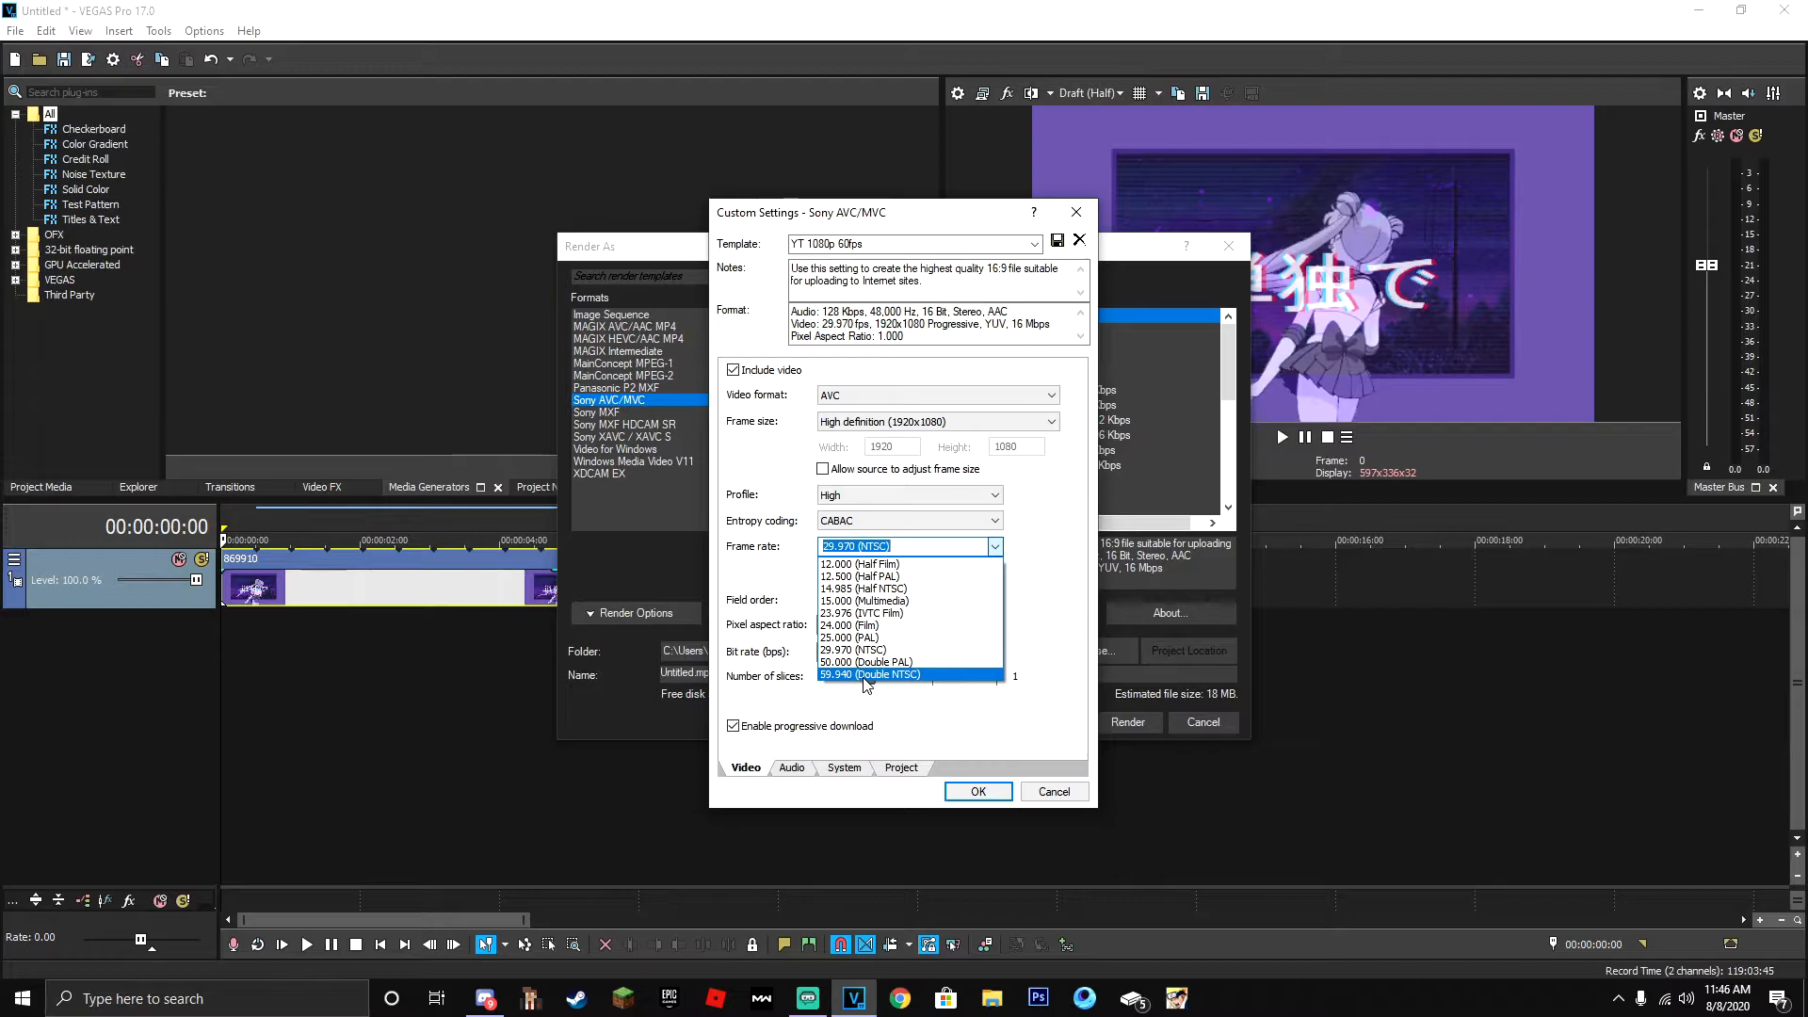
click(877, 676)
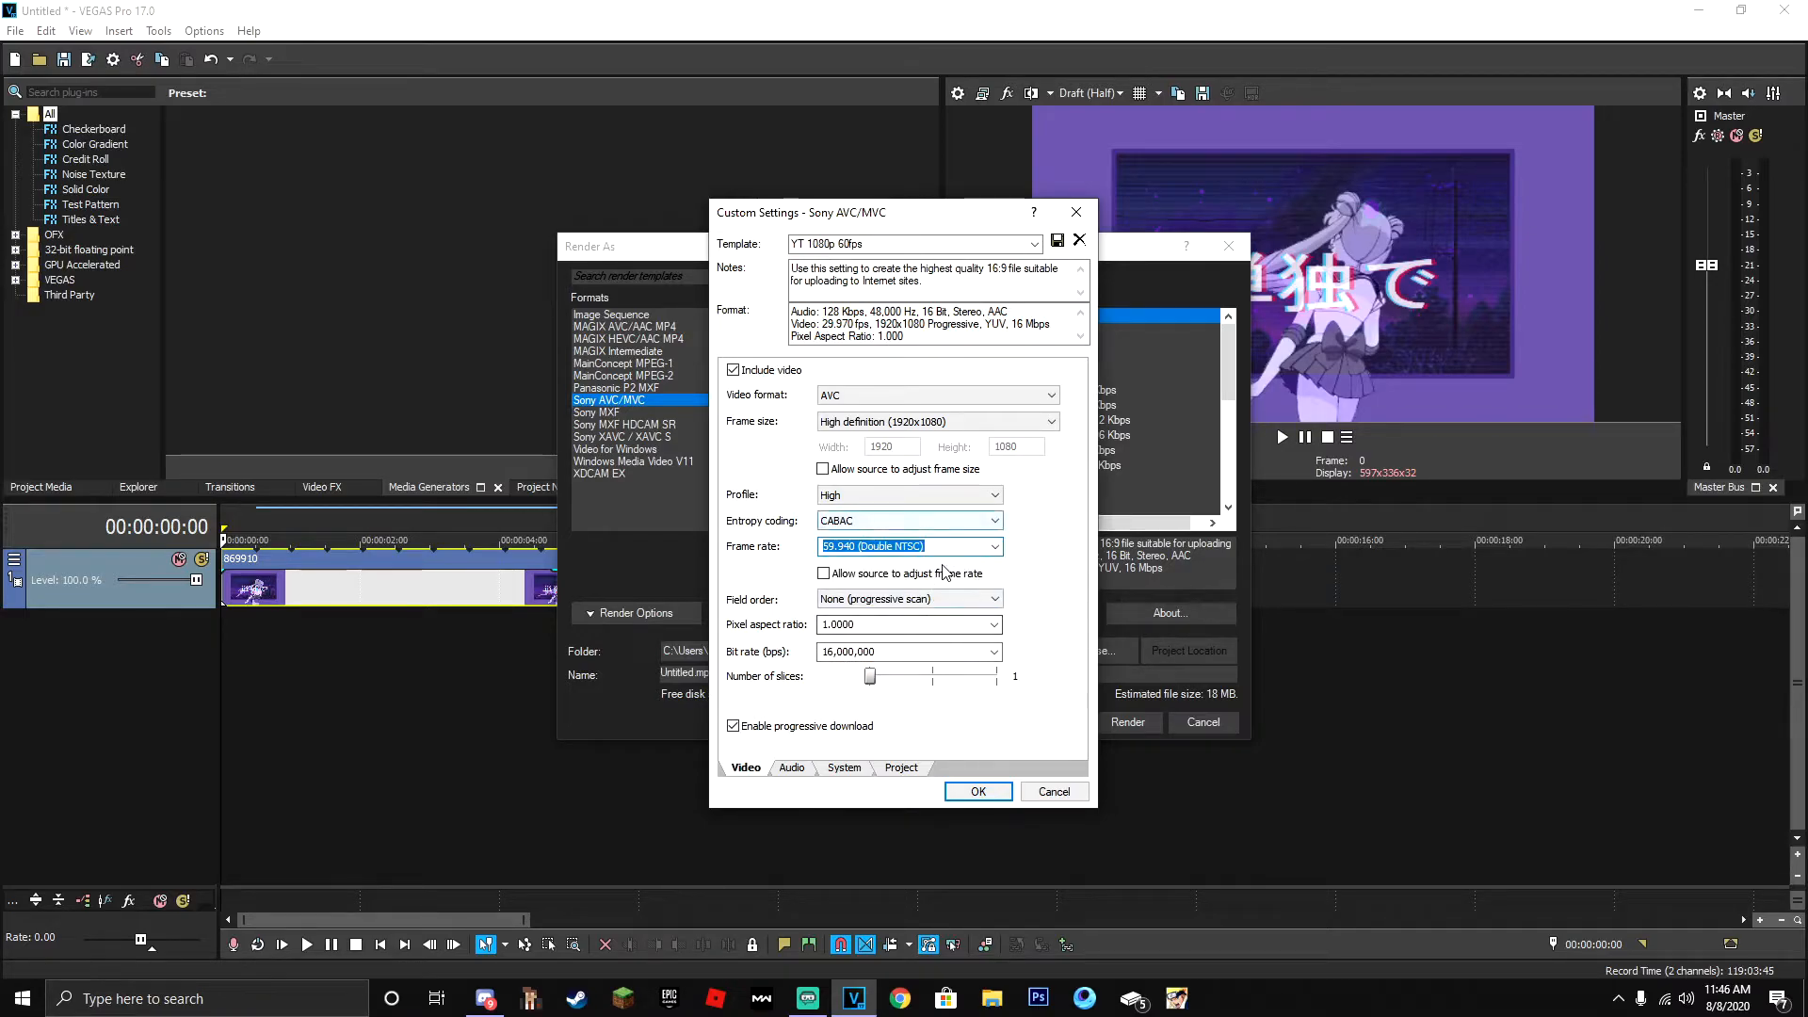
click(859, 601)
click(921, 607)
click(906, 601)
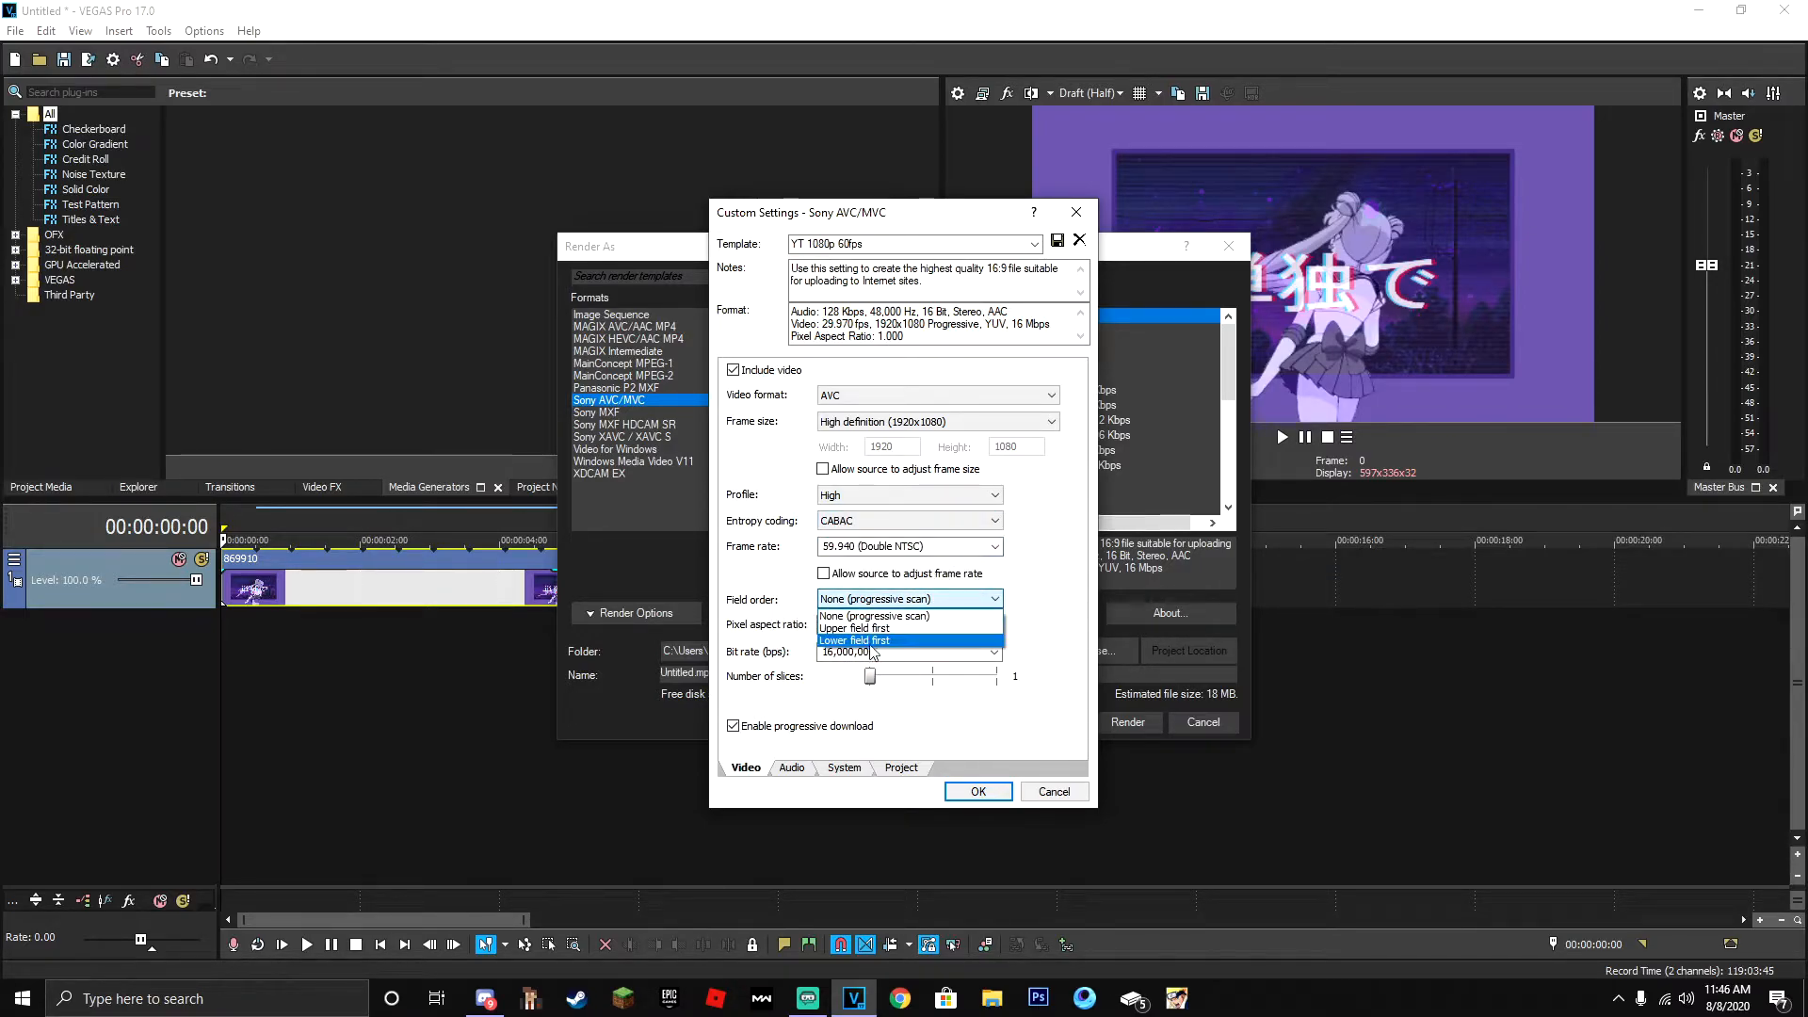
click(904, 614)
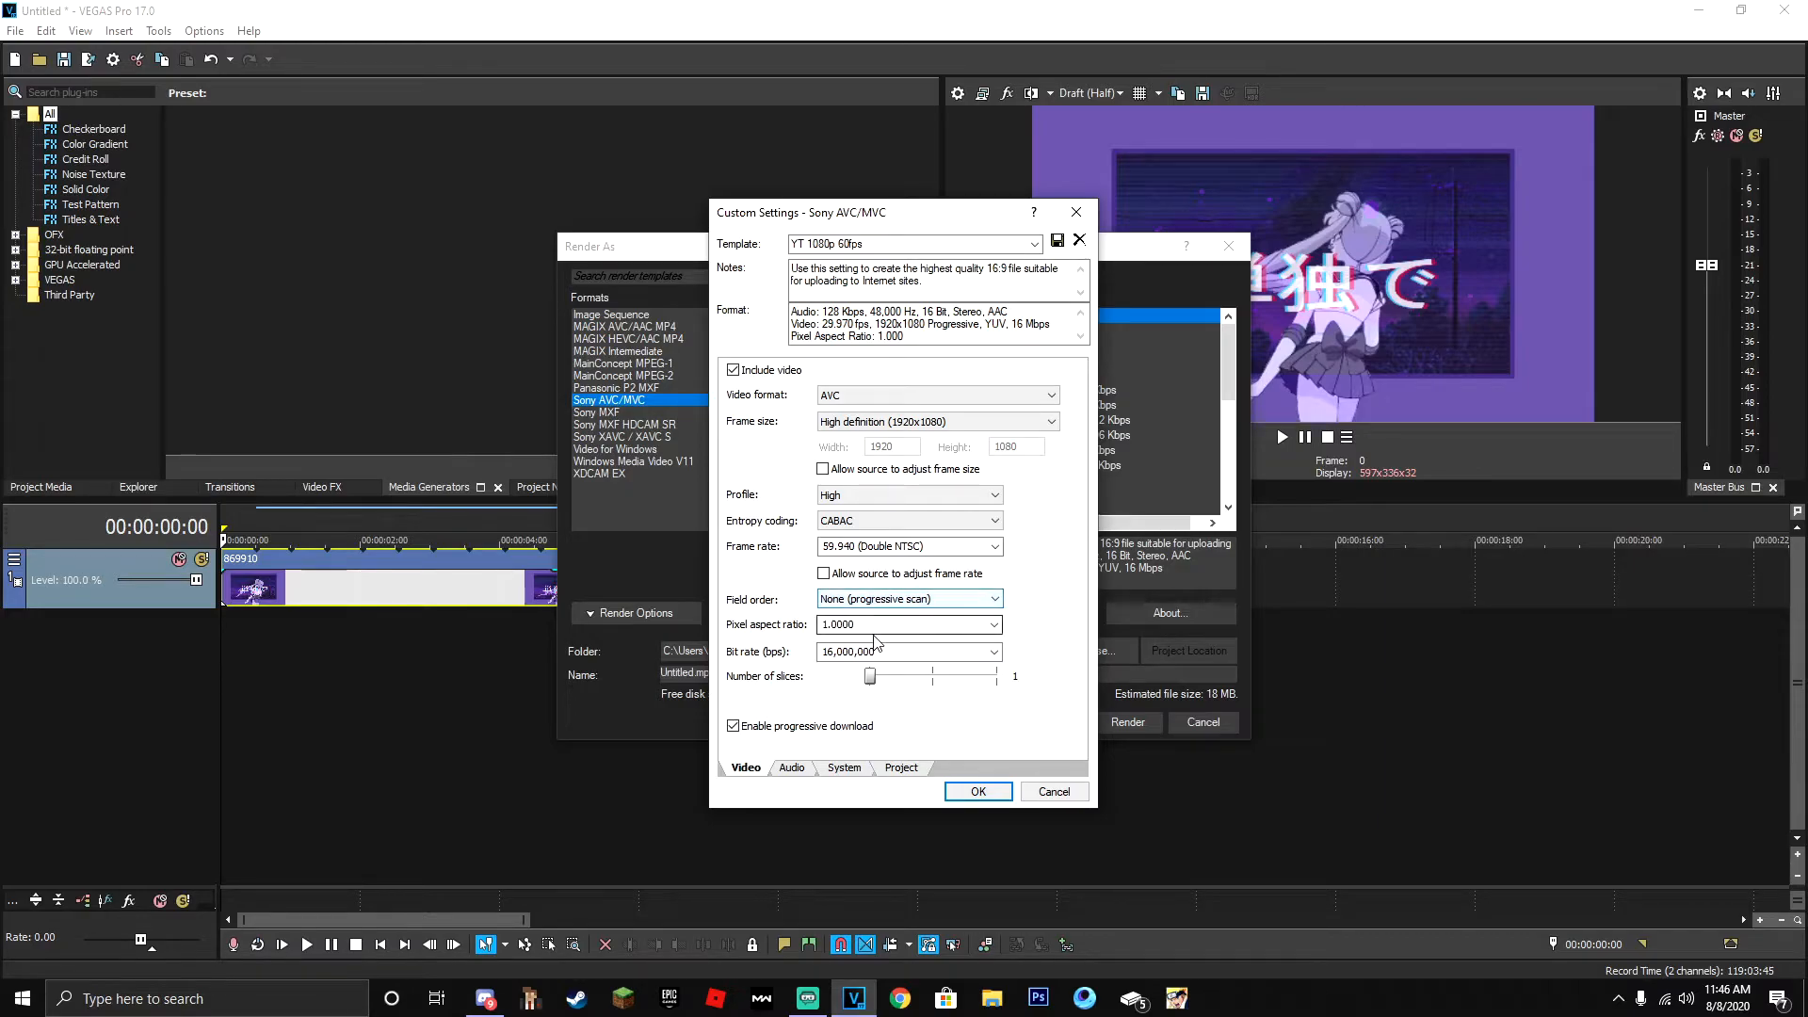
click(995, 626)
click(995, 629)
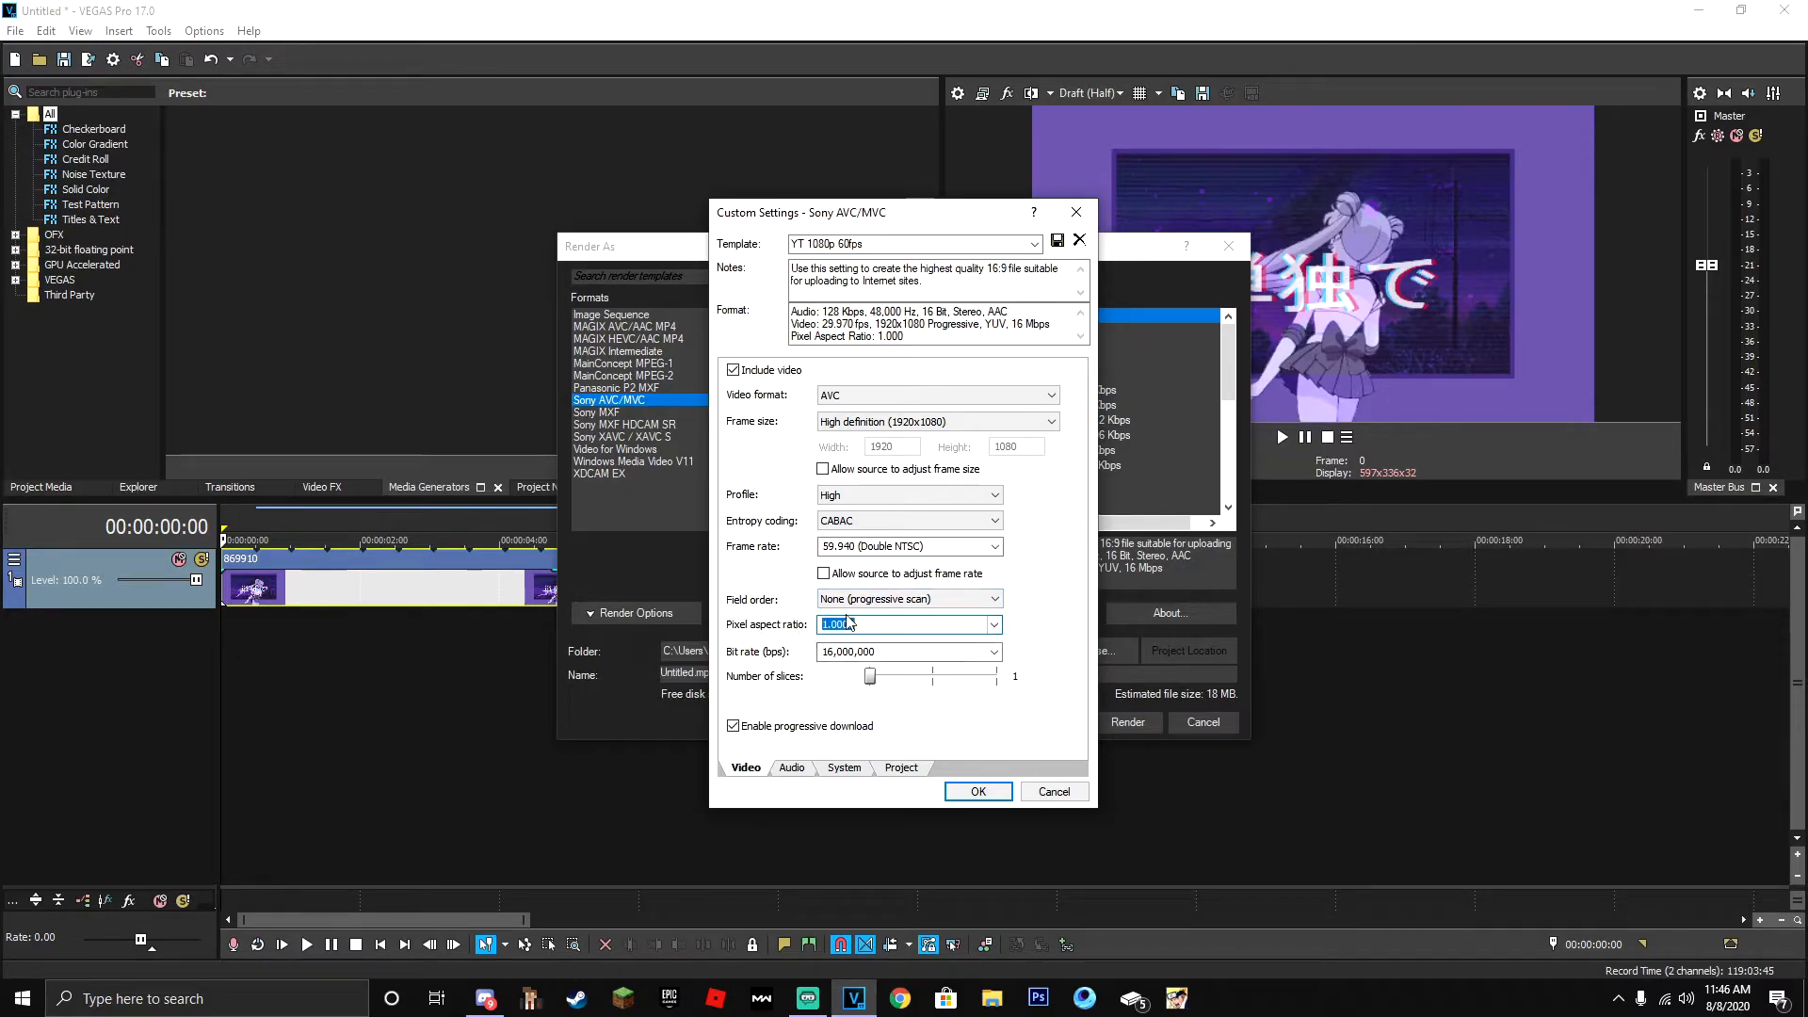
- Set the render template's video bit rate to 768,000 bps and confirm the custom settings
click(897, 651)
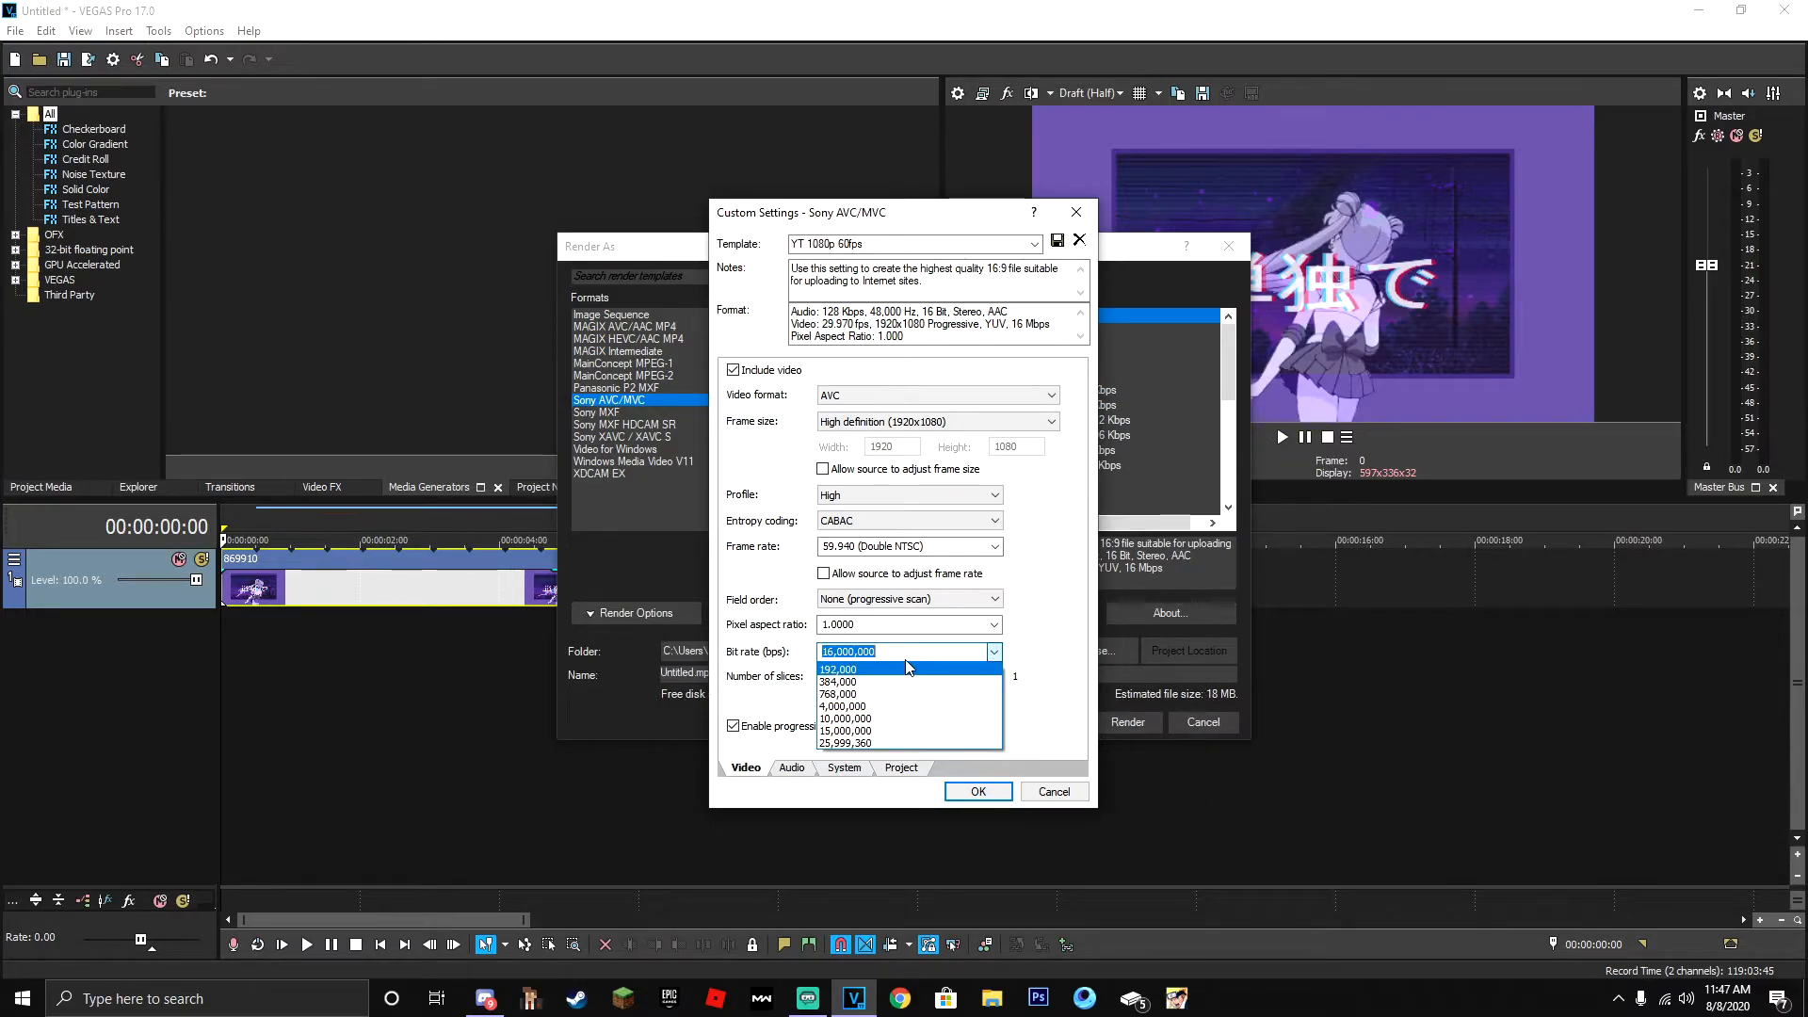
click(882, 694)
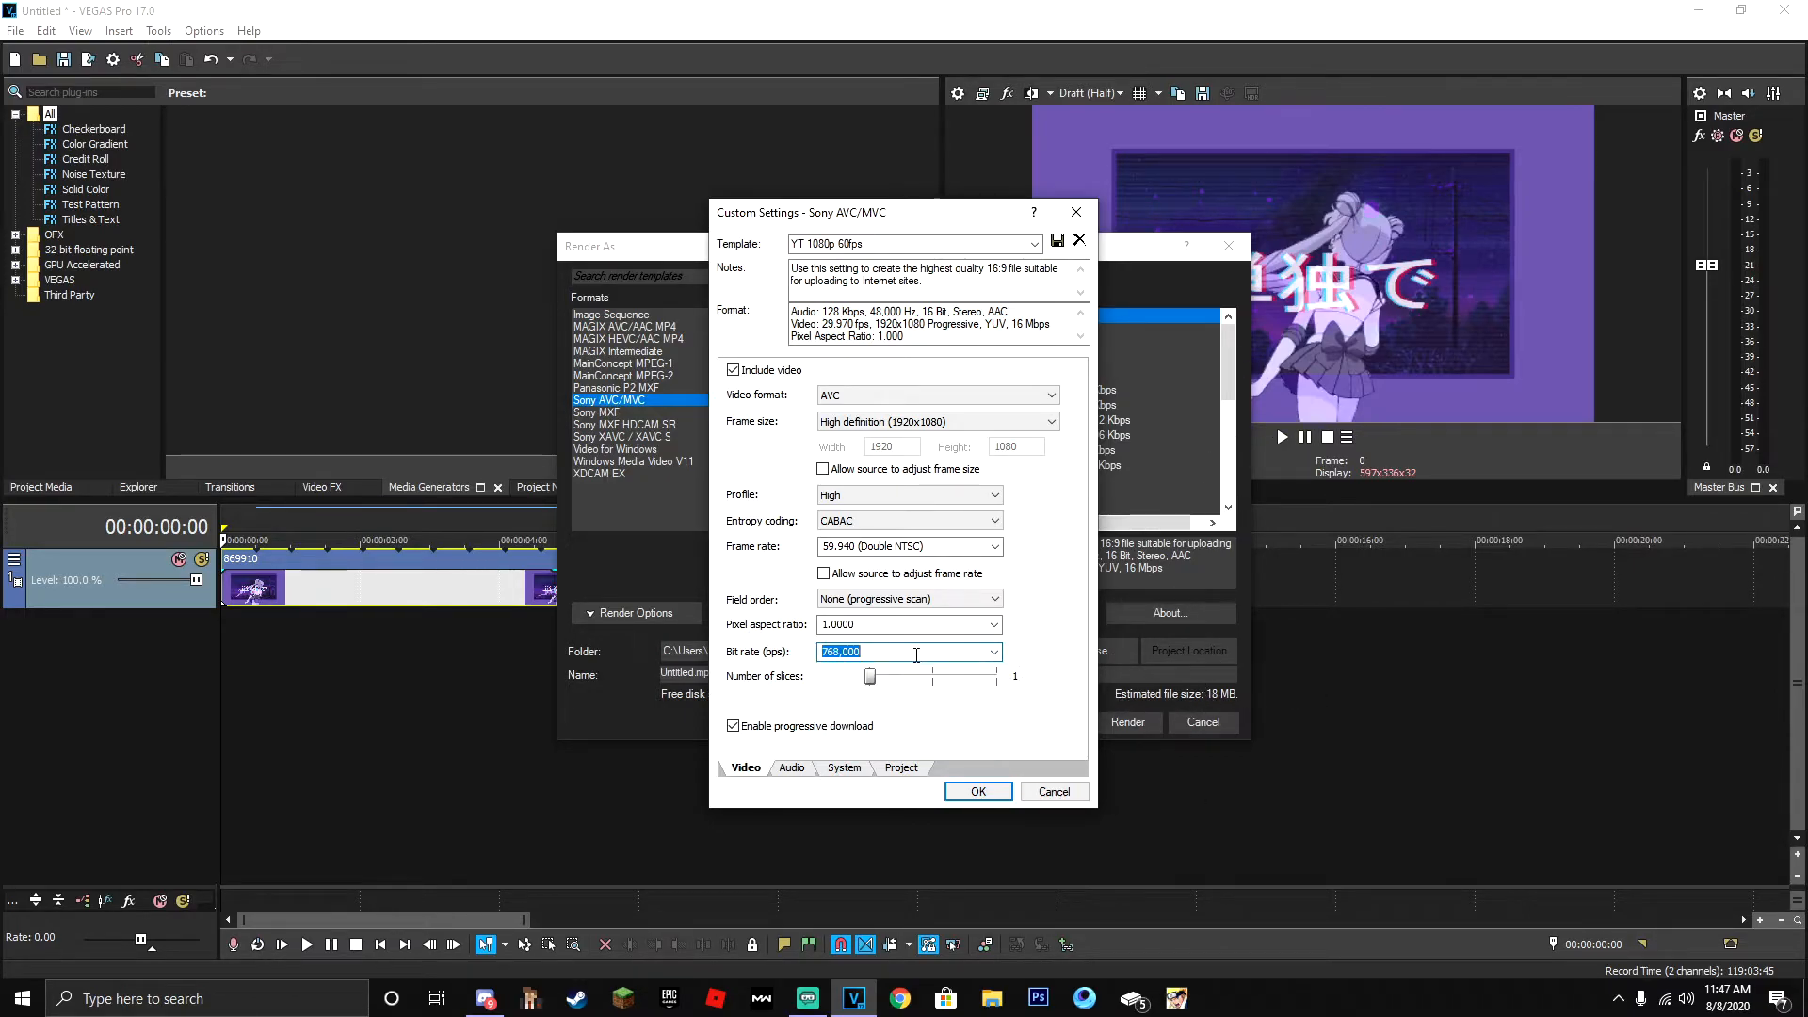
click(977, 792)
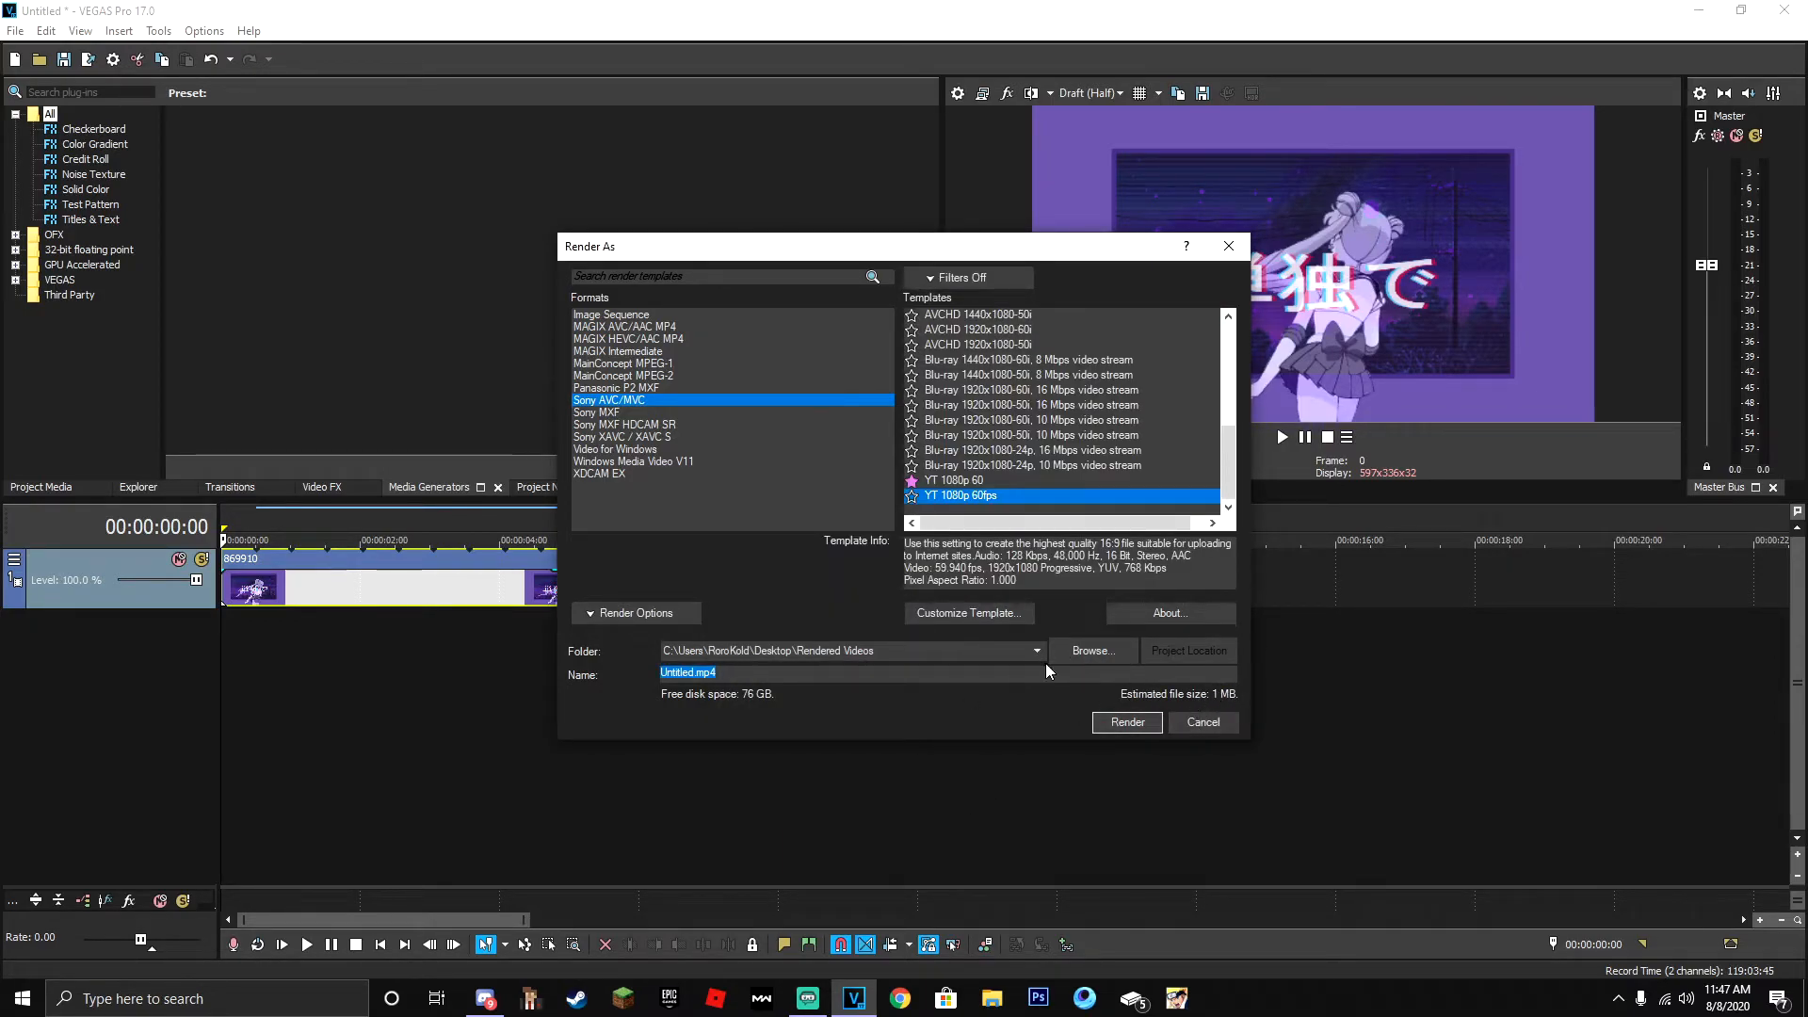
- Reopen the YT 1080p 60fps template's settings and set its video bit rate to 25,999,360 bps
click(944, 614)
click(994, 652)
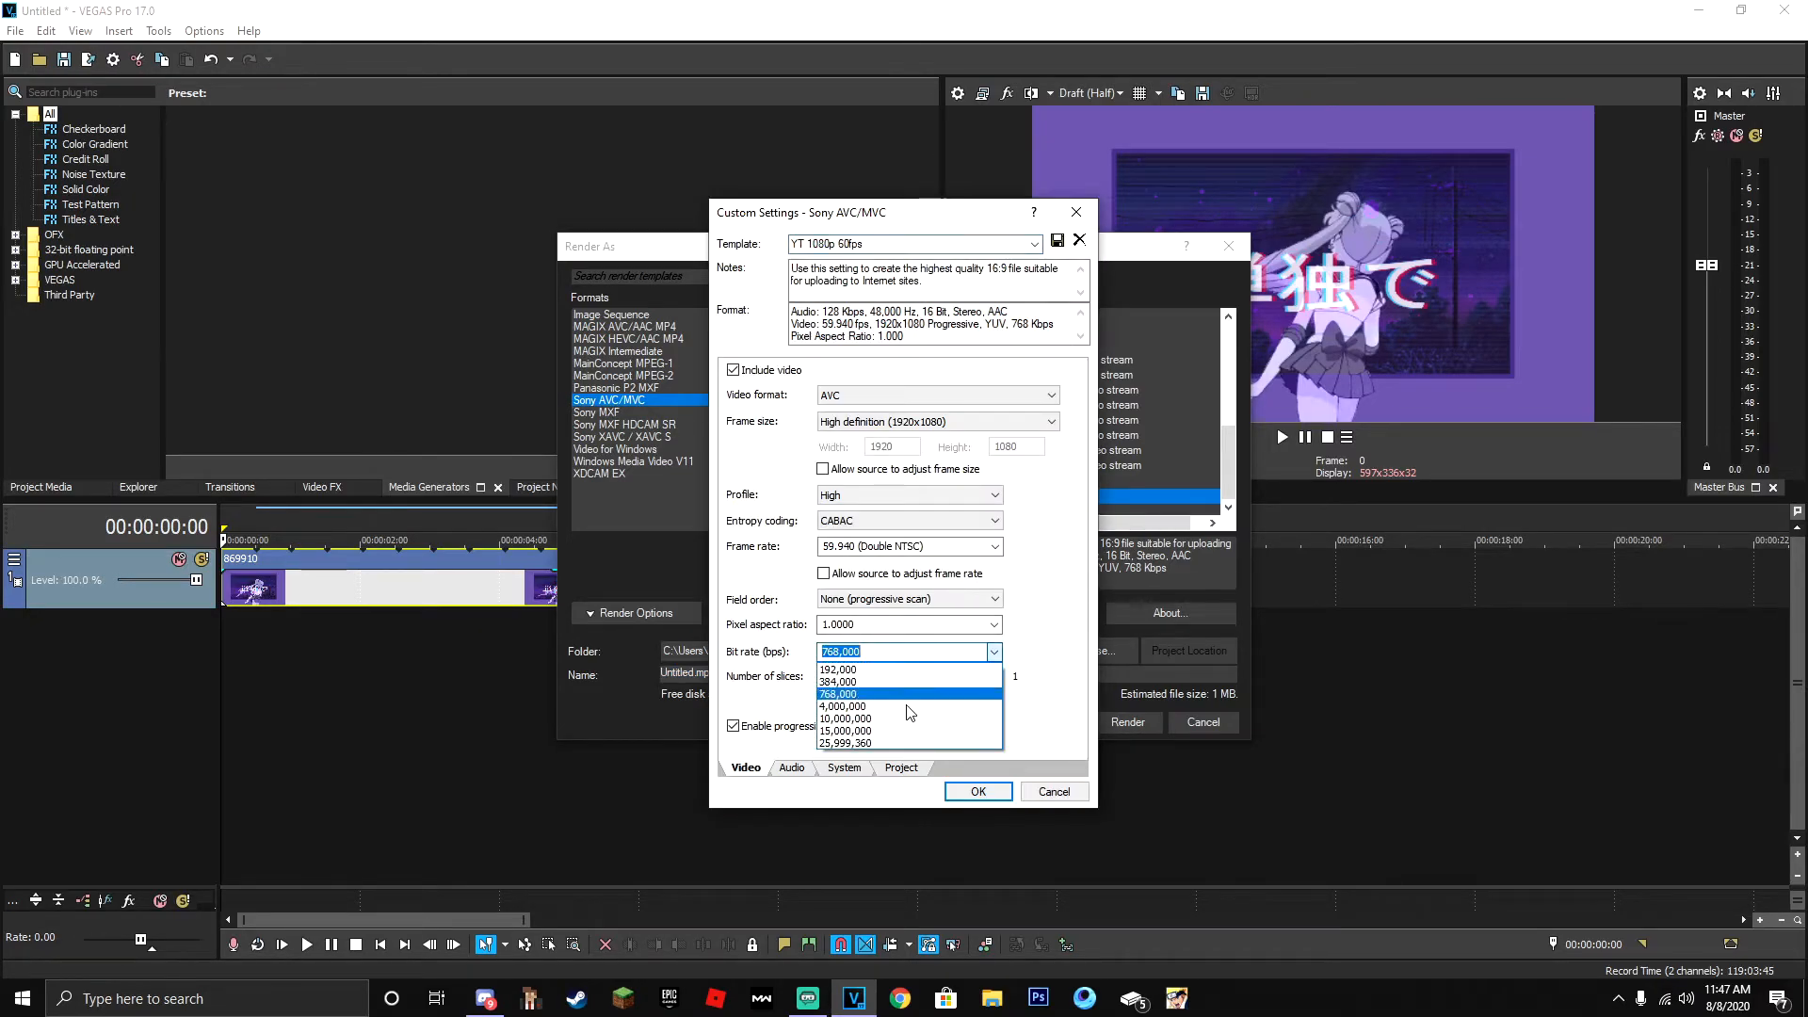
click(847, 743)
click(978, 791)
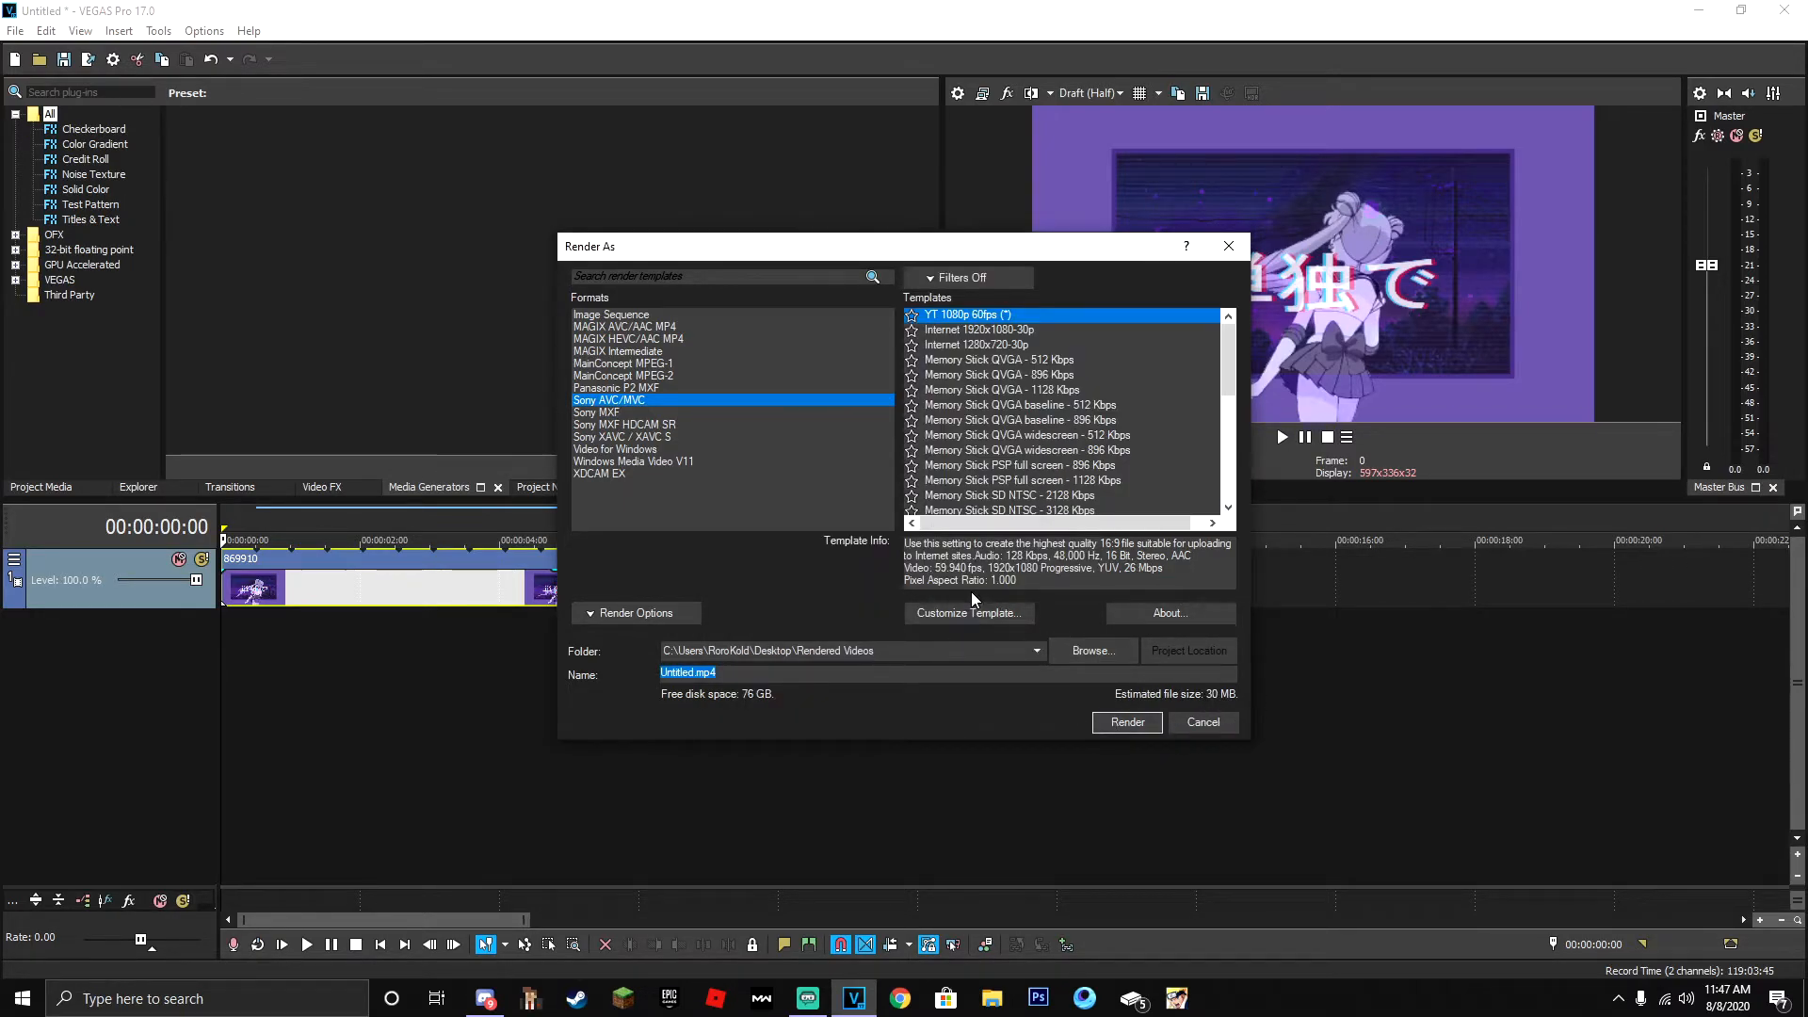
- Customize the render template again and set its video bit rate to 16,000,000 bps
click(1015, 615)
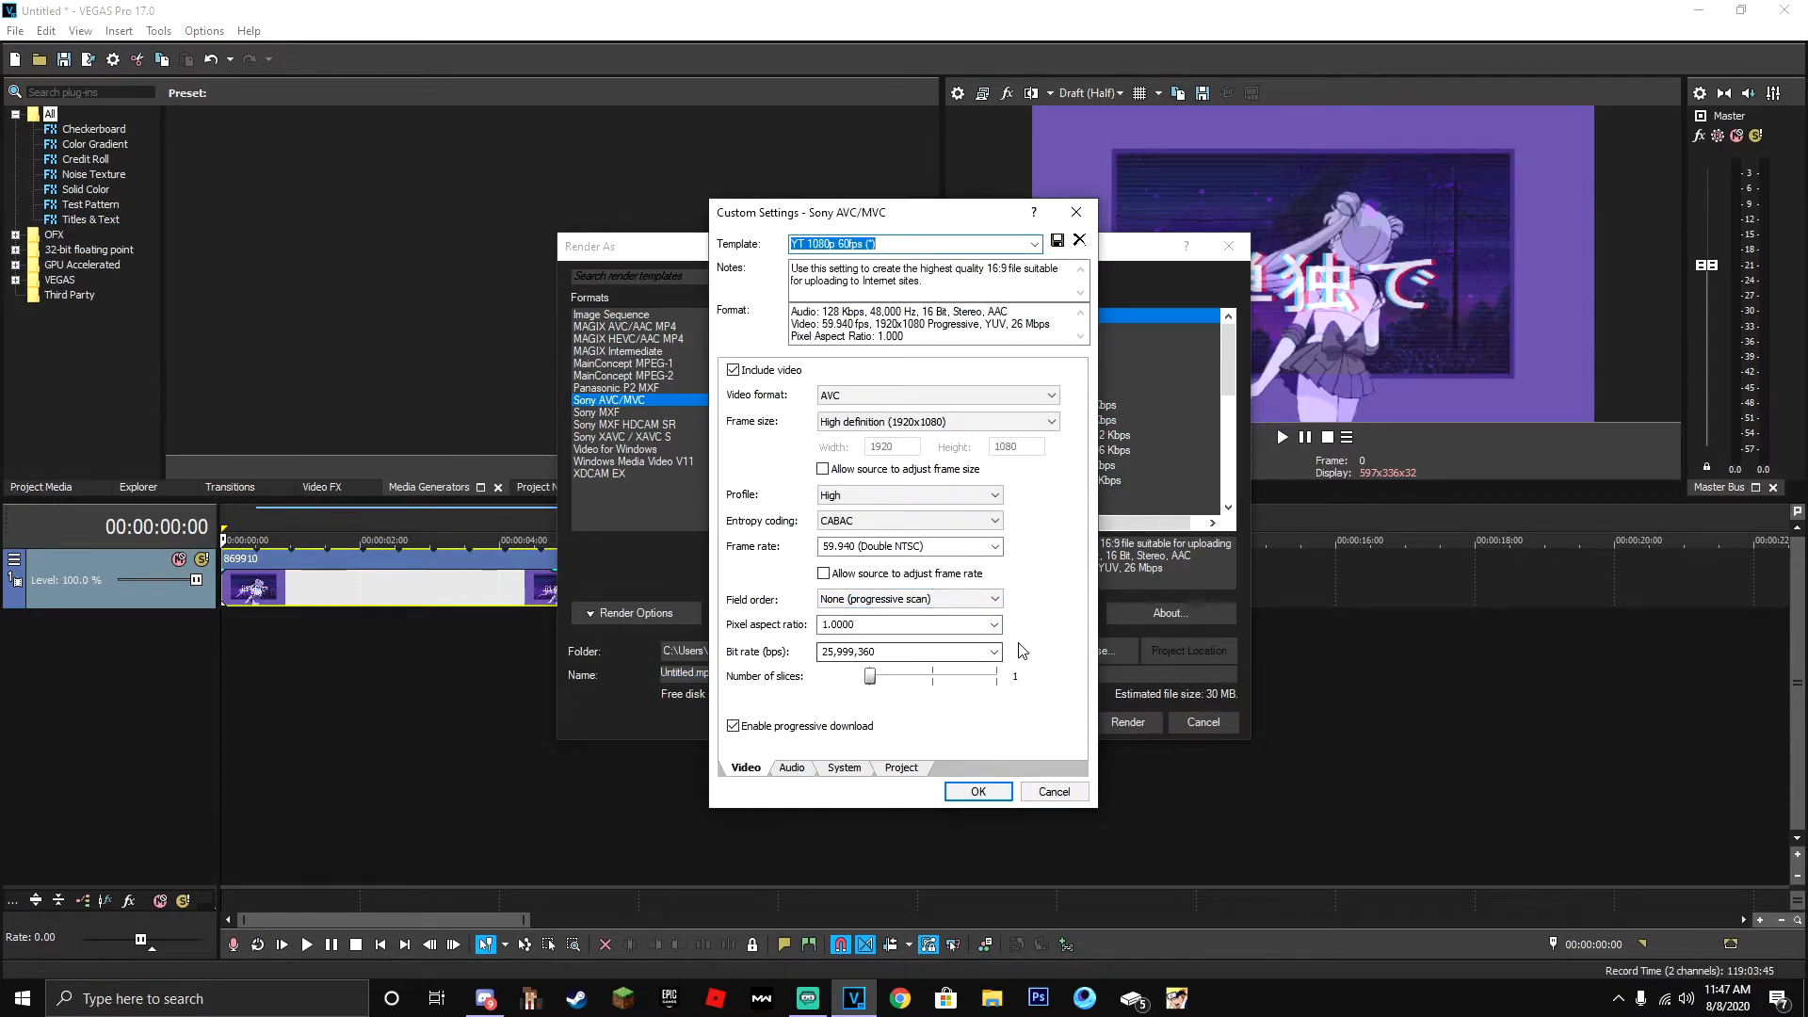
click(992, 656)
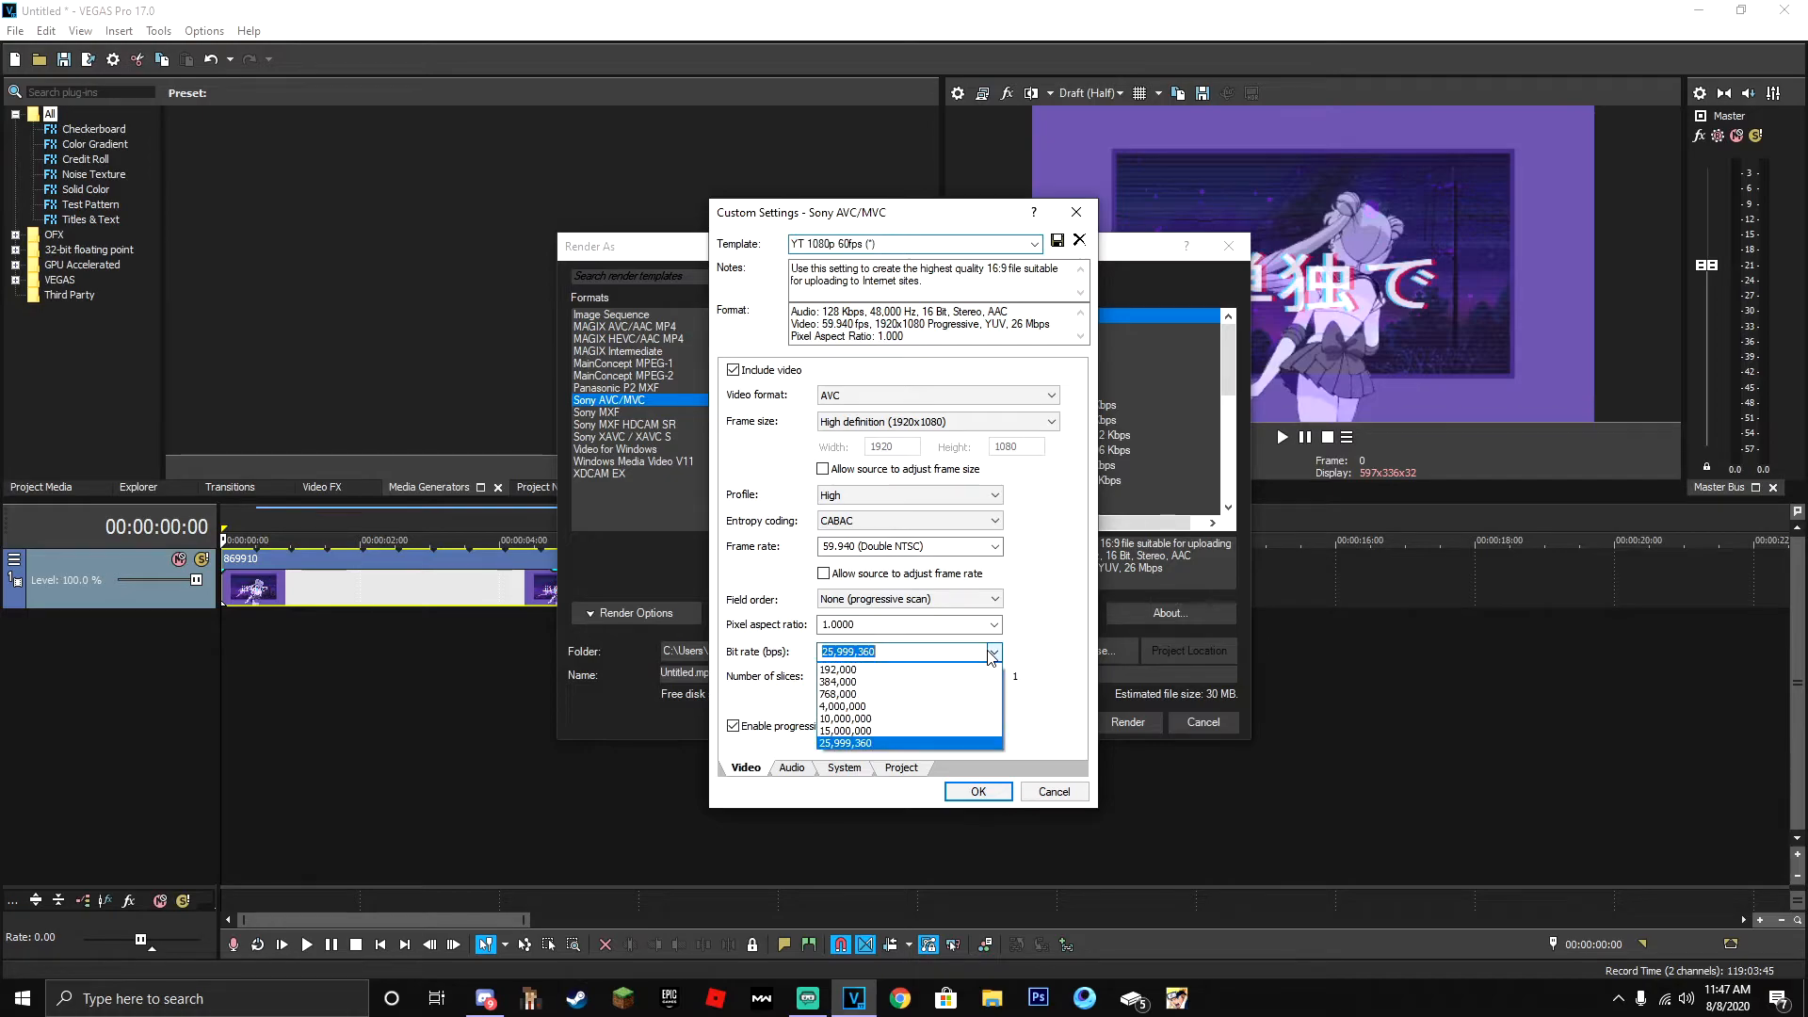
click(895, 649)
text(16)
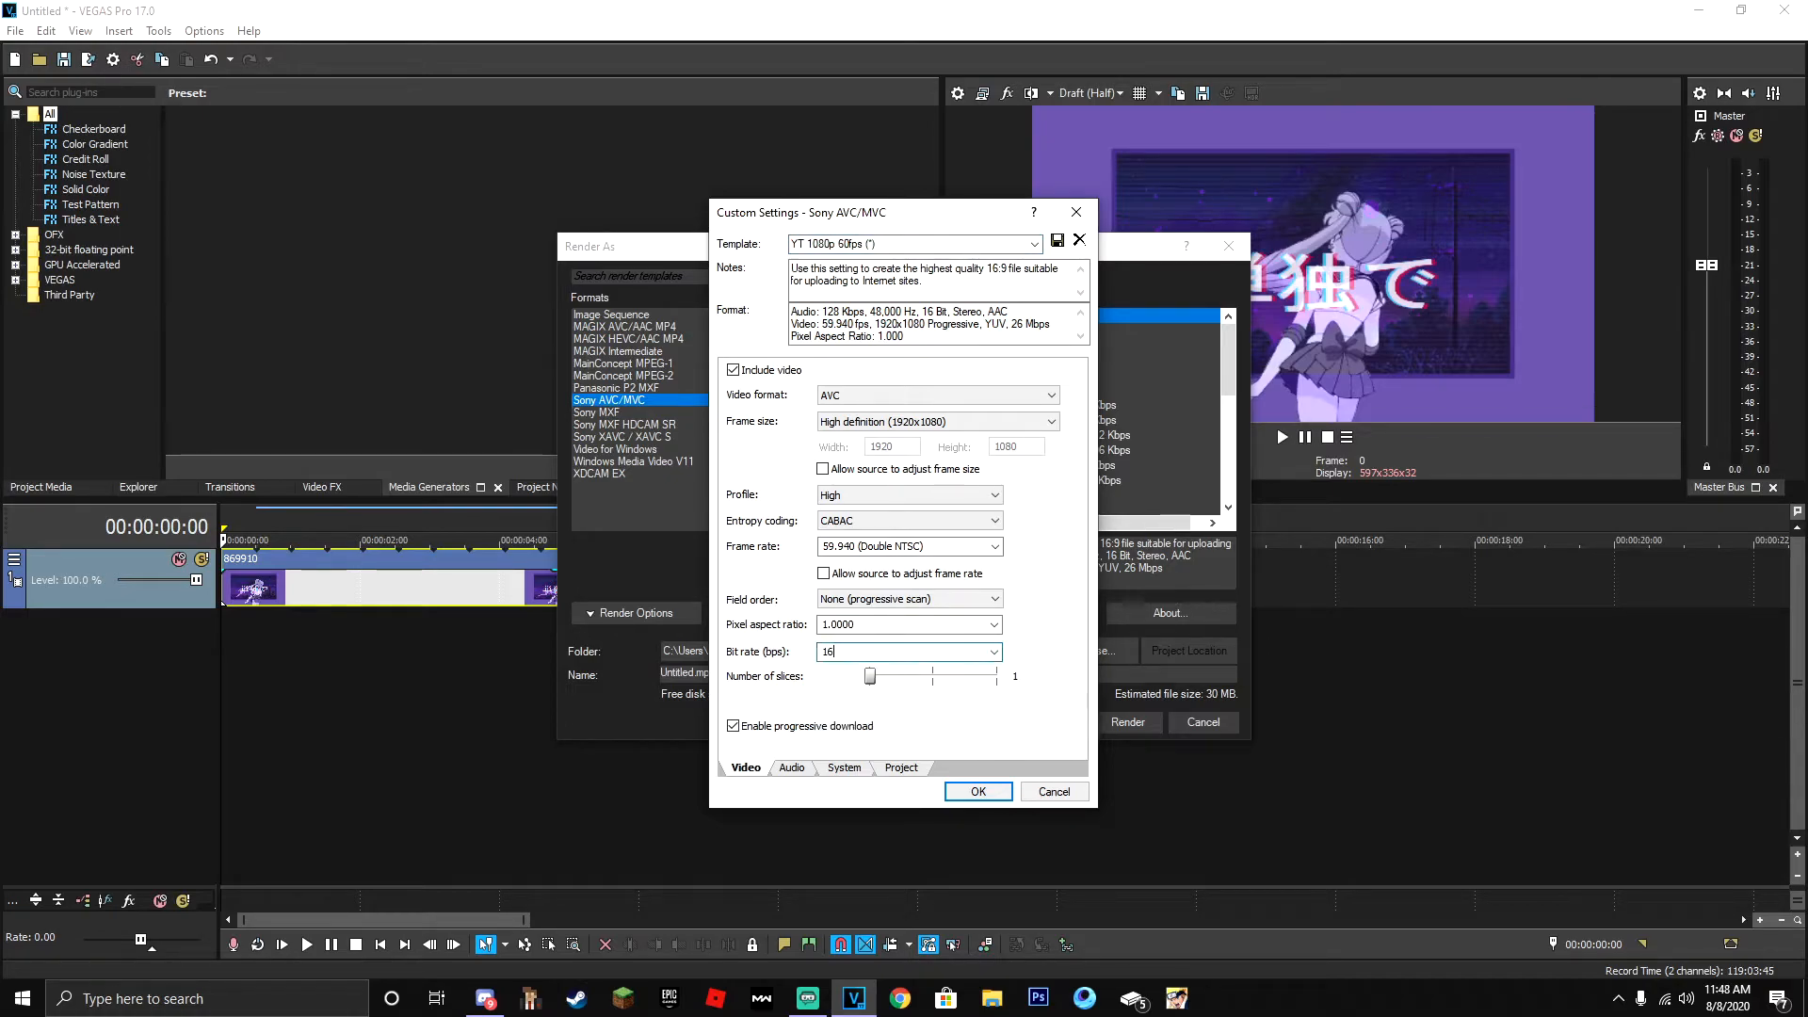
text(,000,000)
- Set the template's audio bit rate to 320,000 bps, keeping the 48,000 Hz sample rate and Stereo coding mode
click(792, 767)
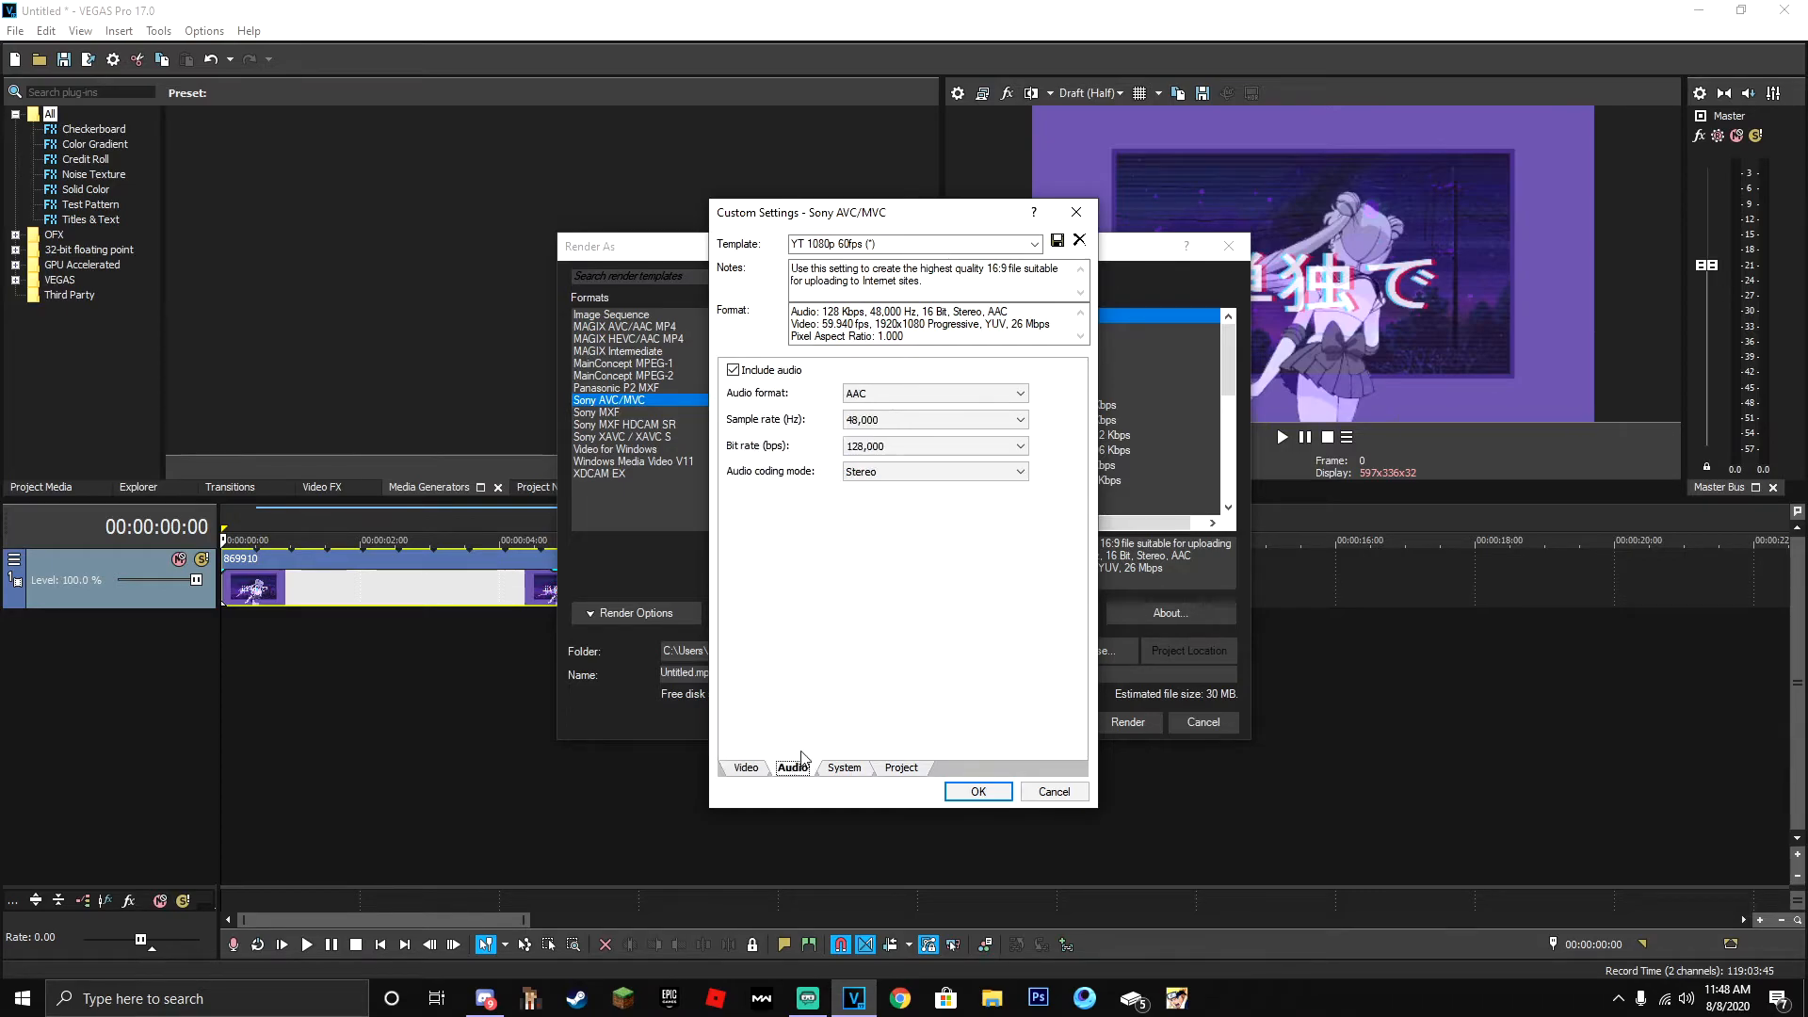
click(847, 426)
click(952, 593)
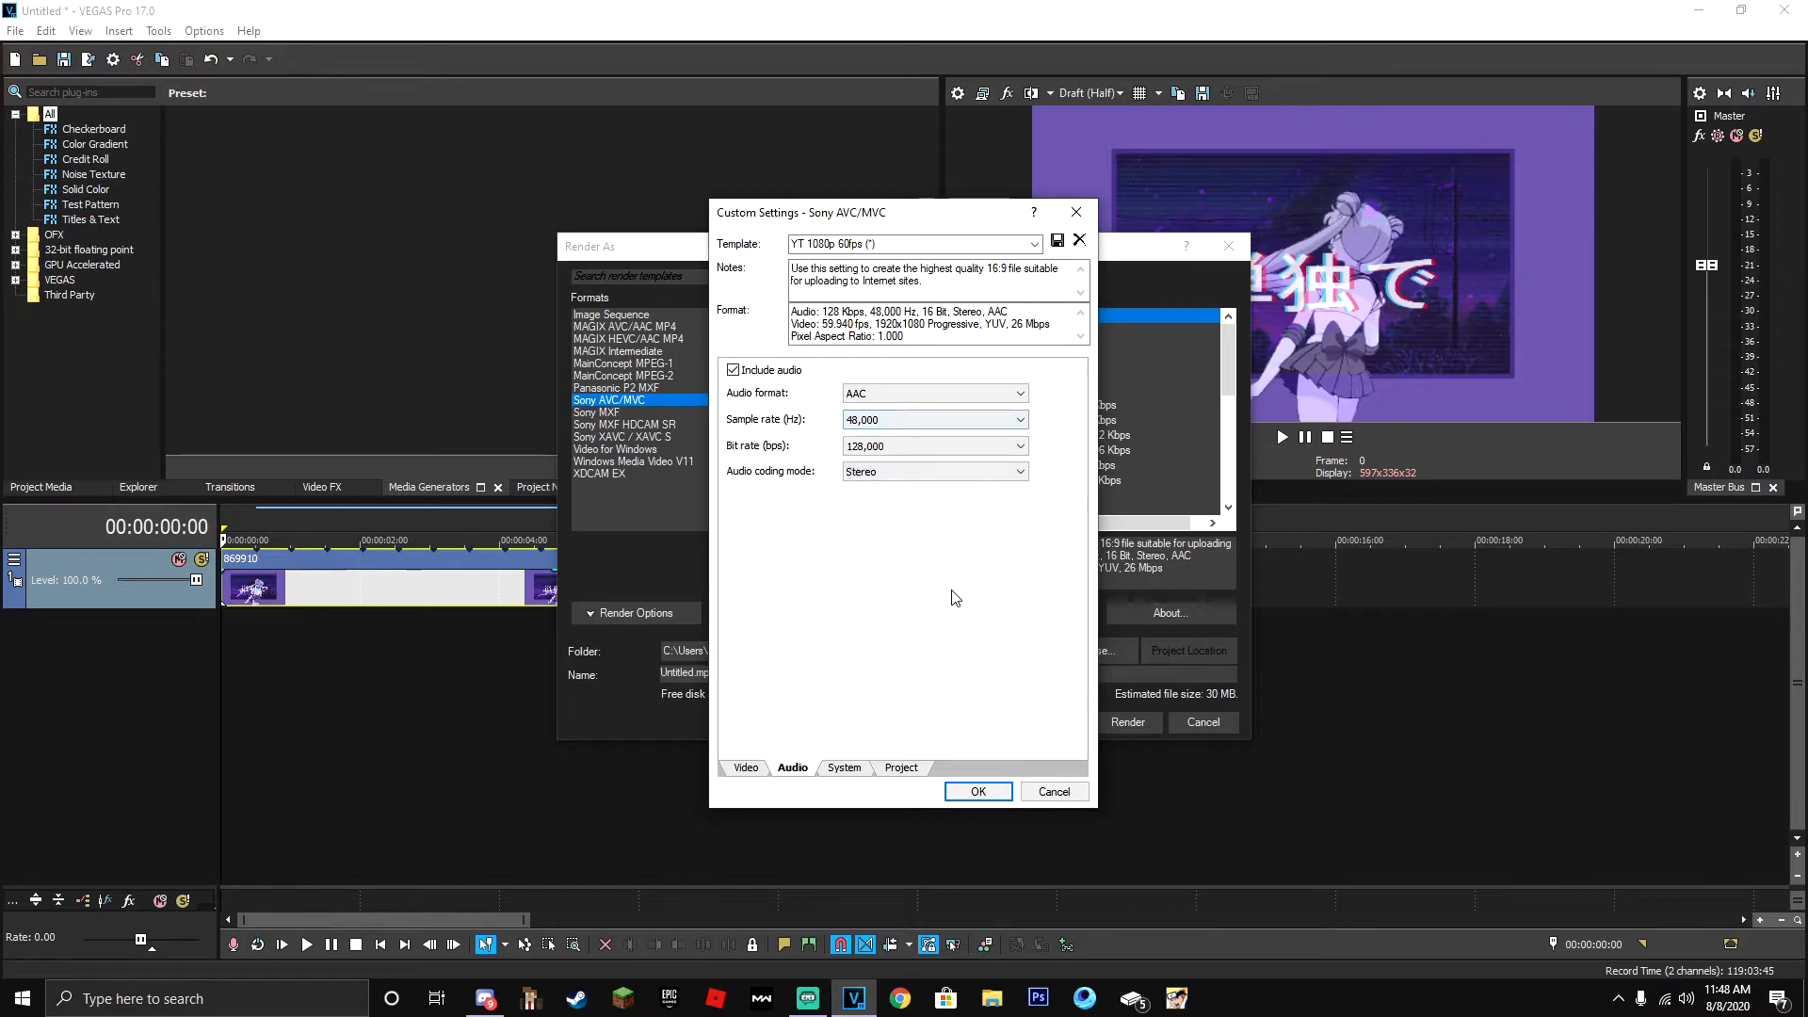
click(923, 472)
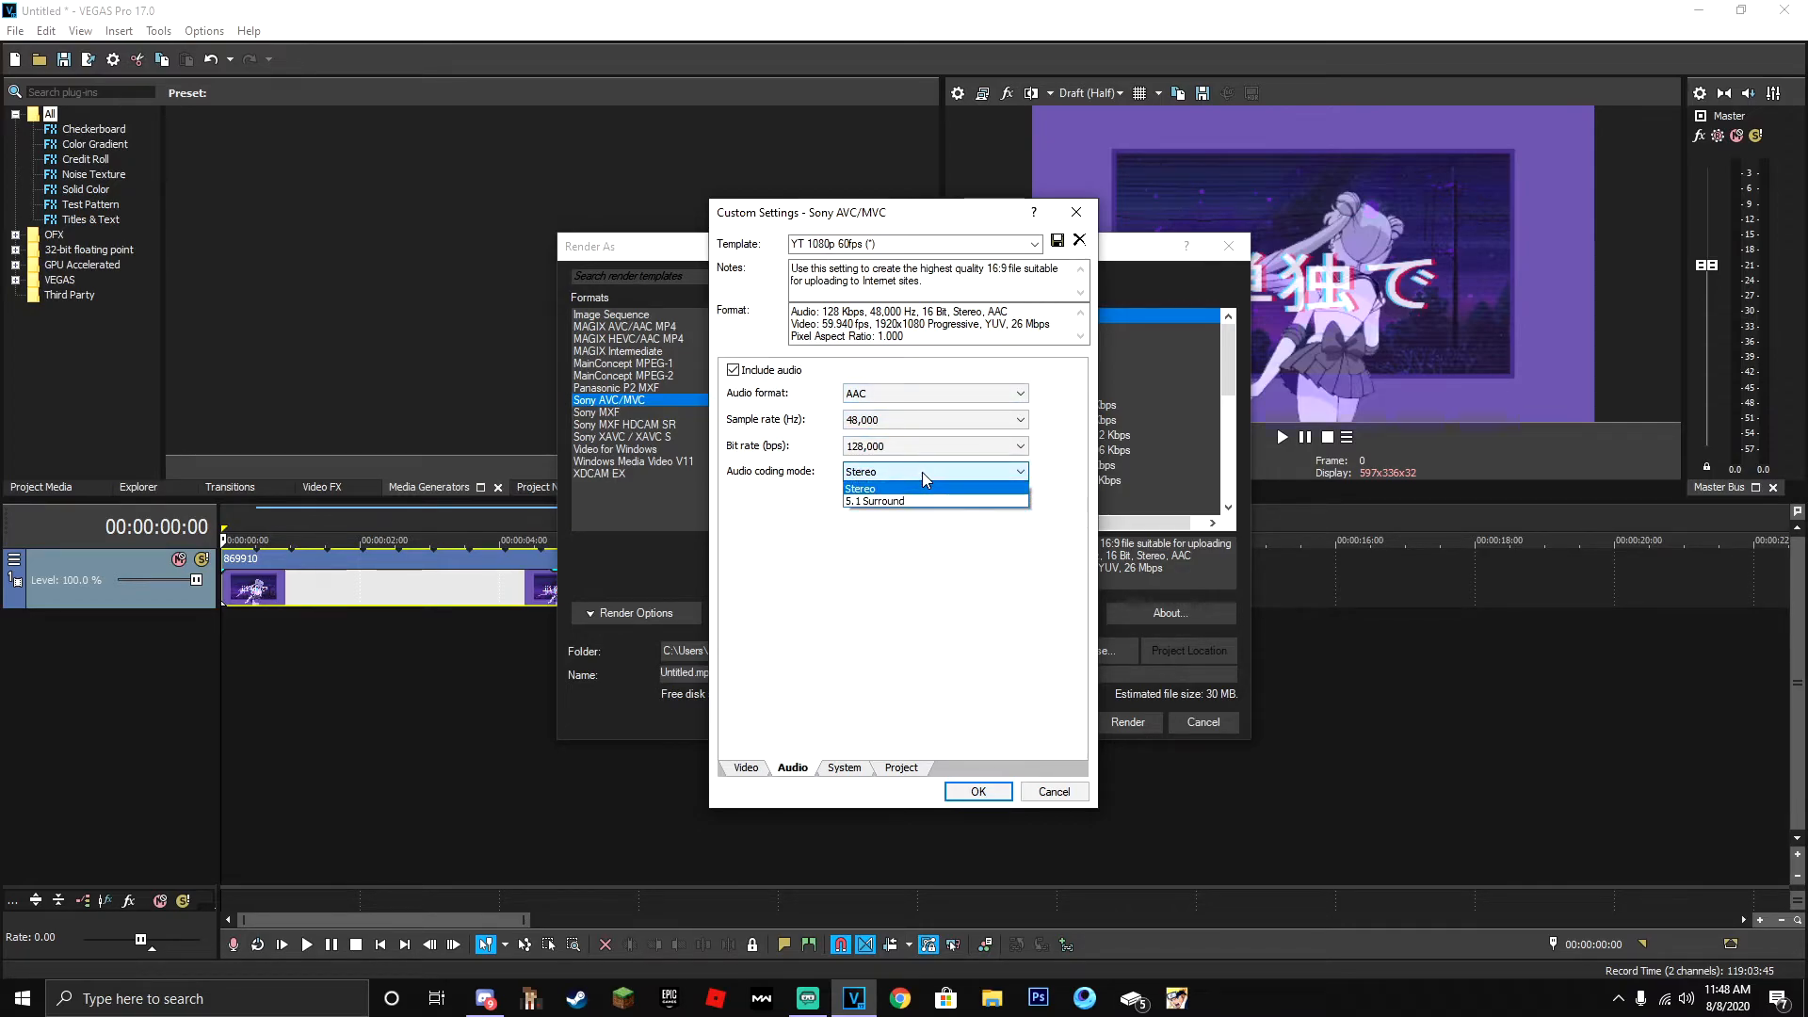
click(923, 472)
click(932, 446)
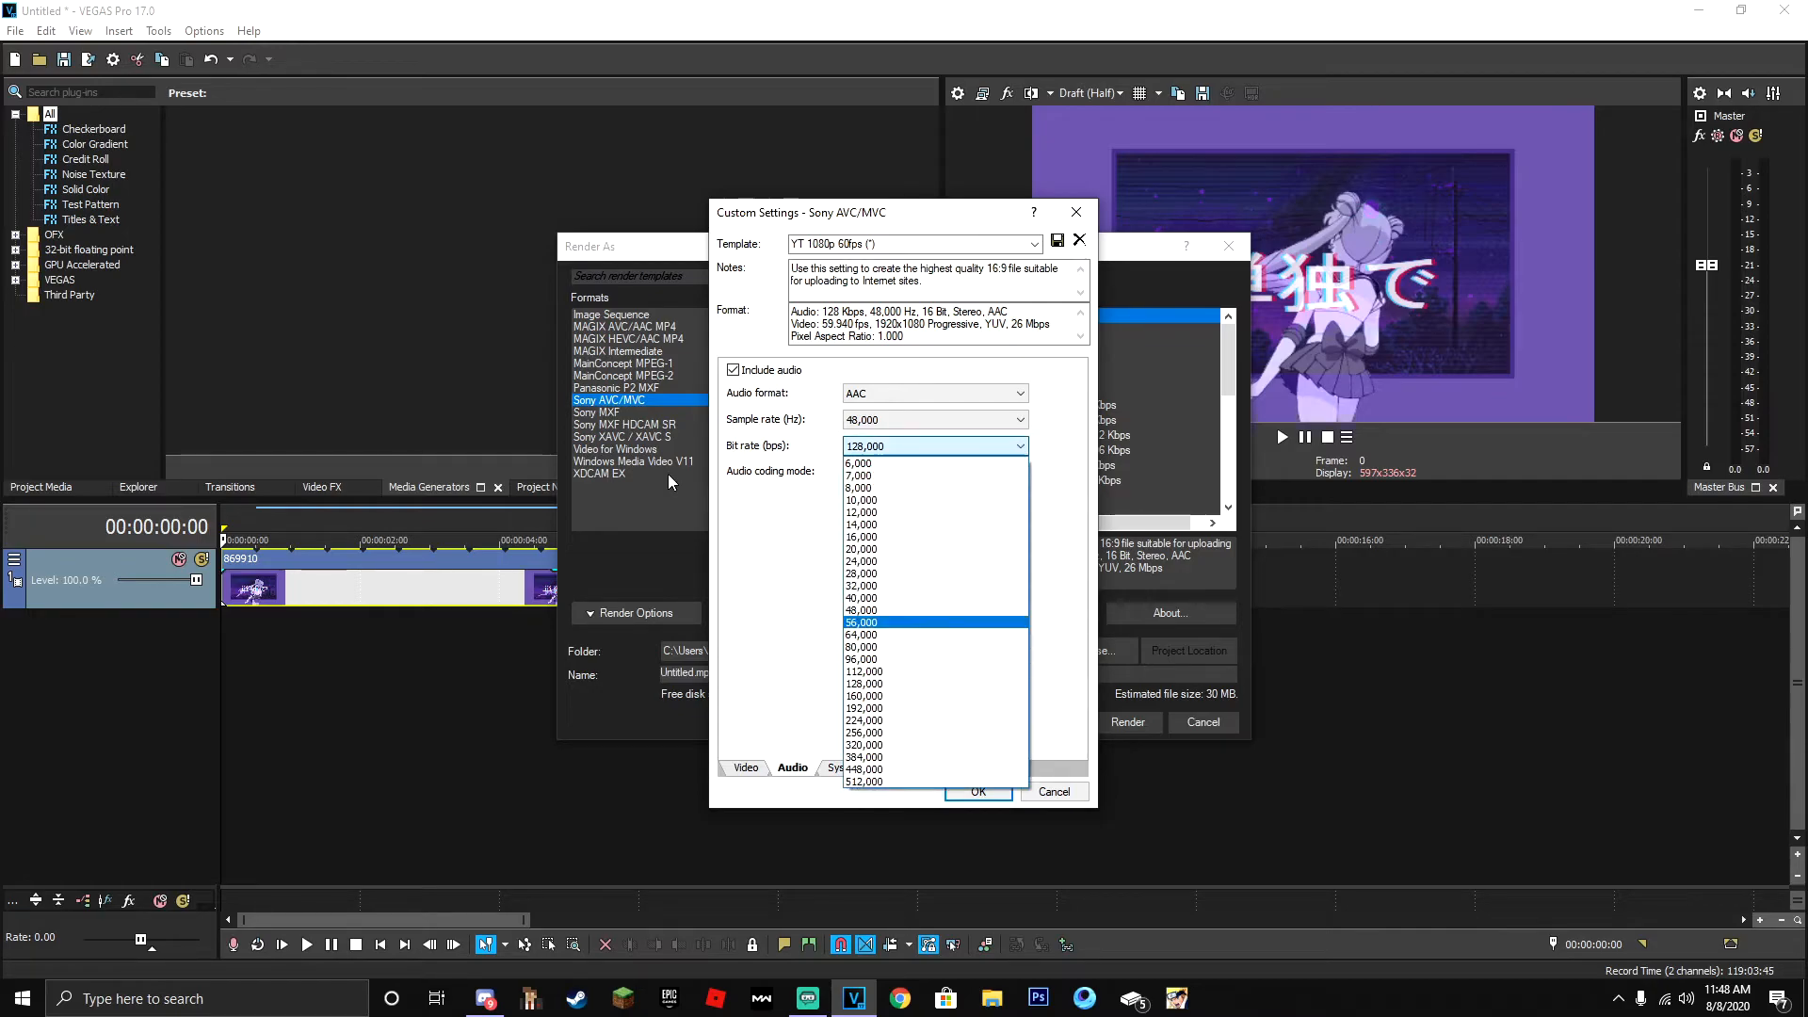
click(883, 744)
- Set the template's video rendering quality to Best, keep stereoscopic 3D mode on Use Project Settings, and confirm the custom settings
click(843, 768)
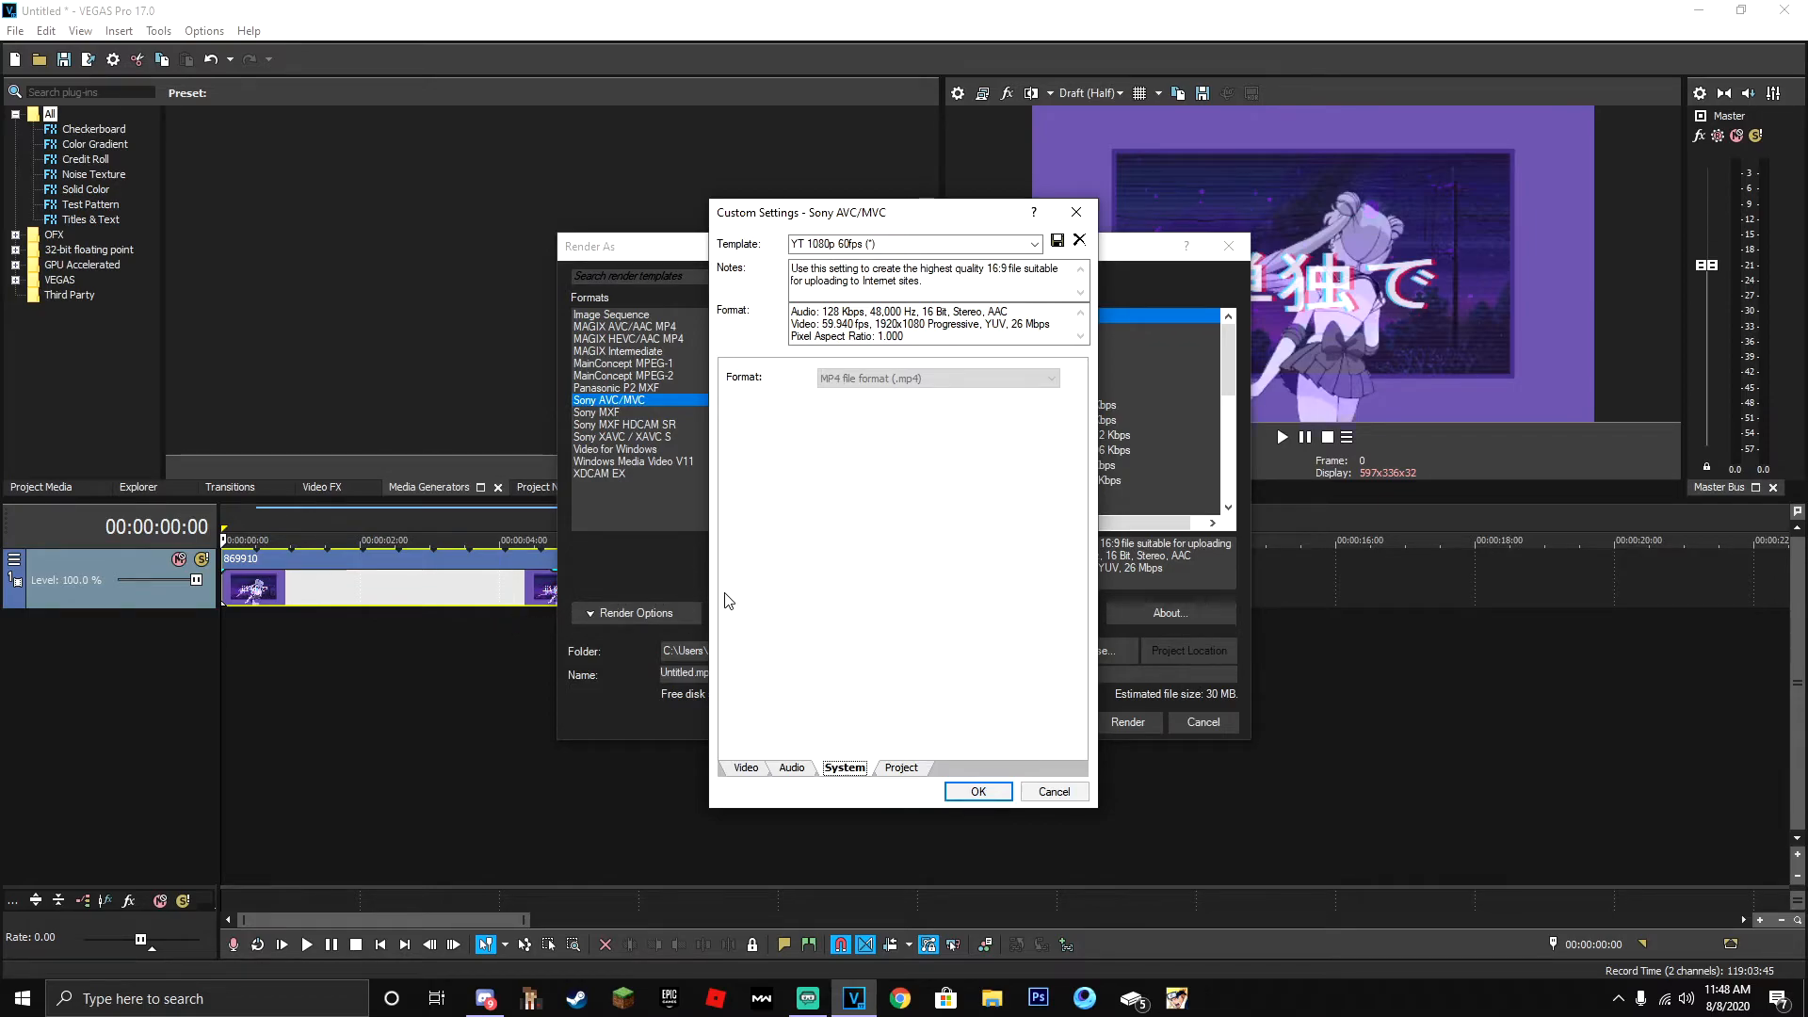
click(909, 769)
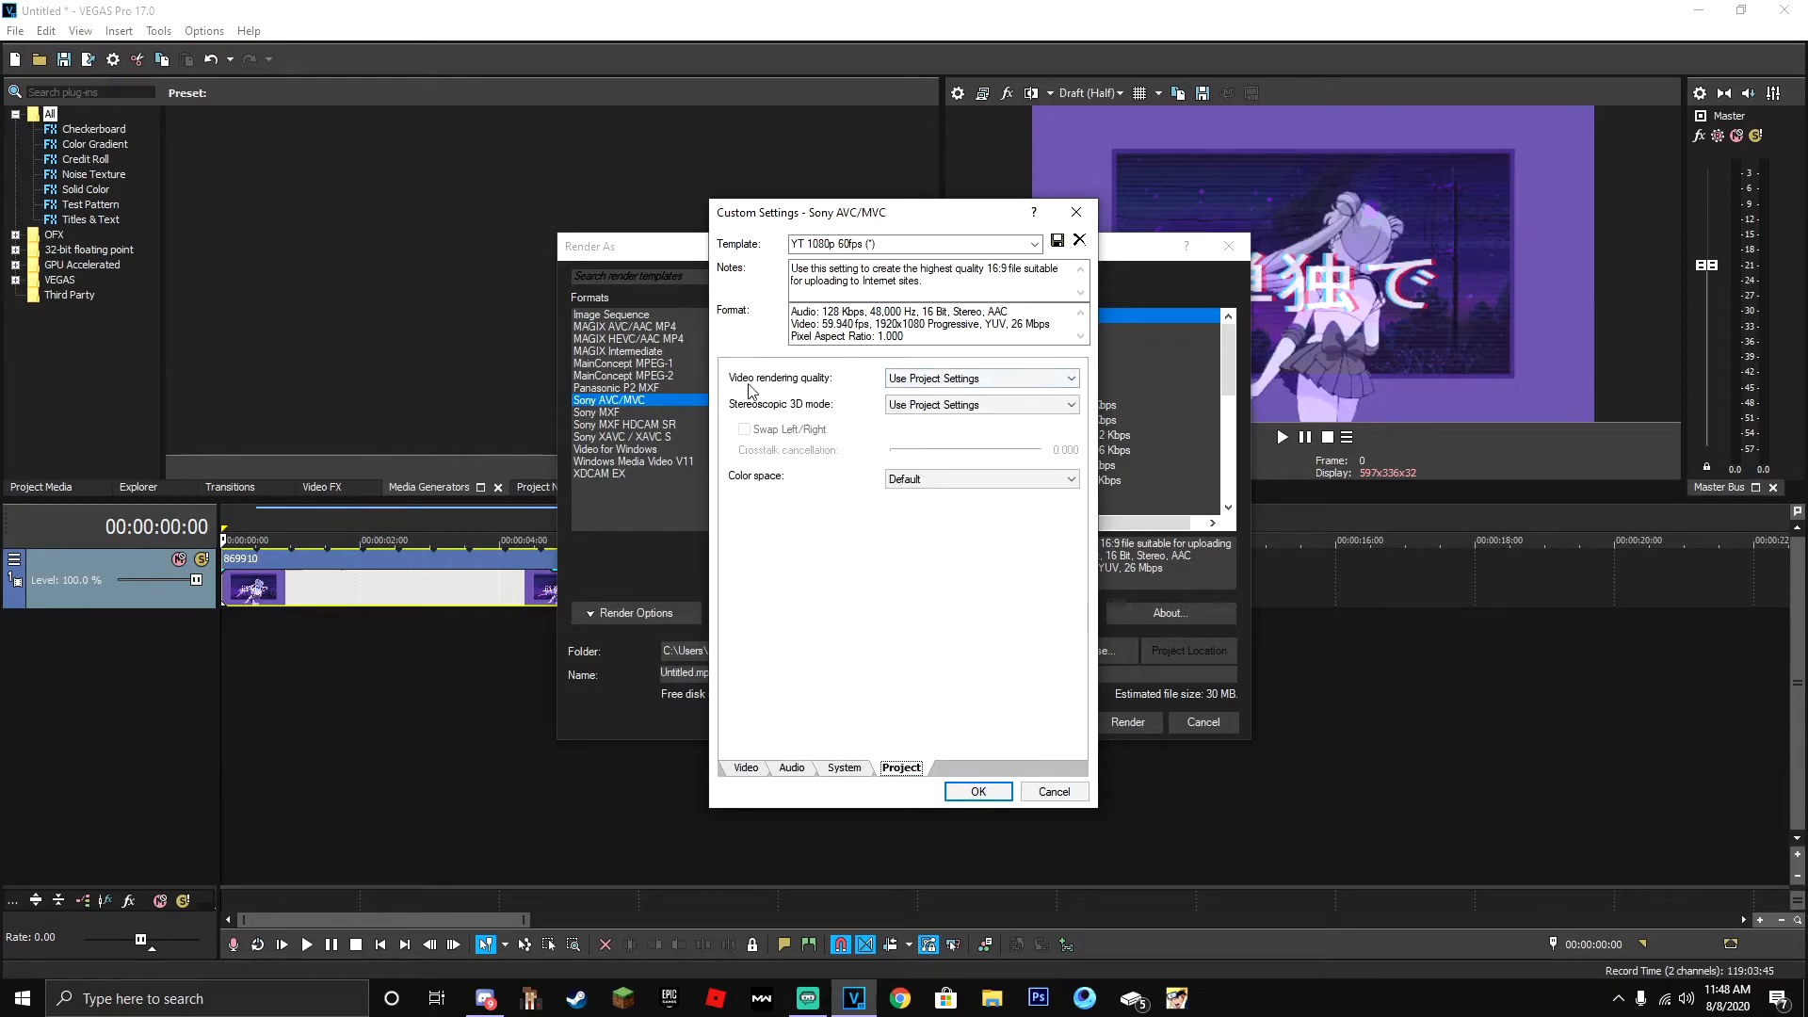
click(969, 379)
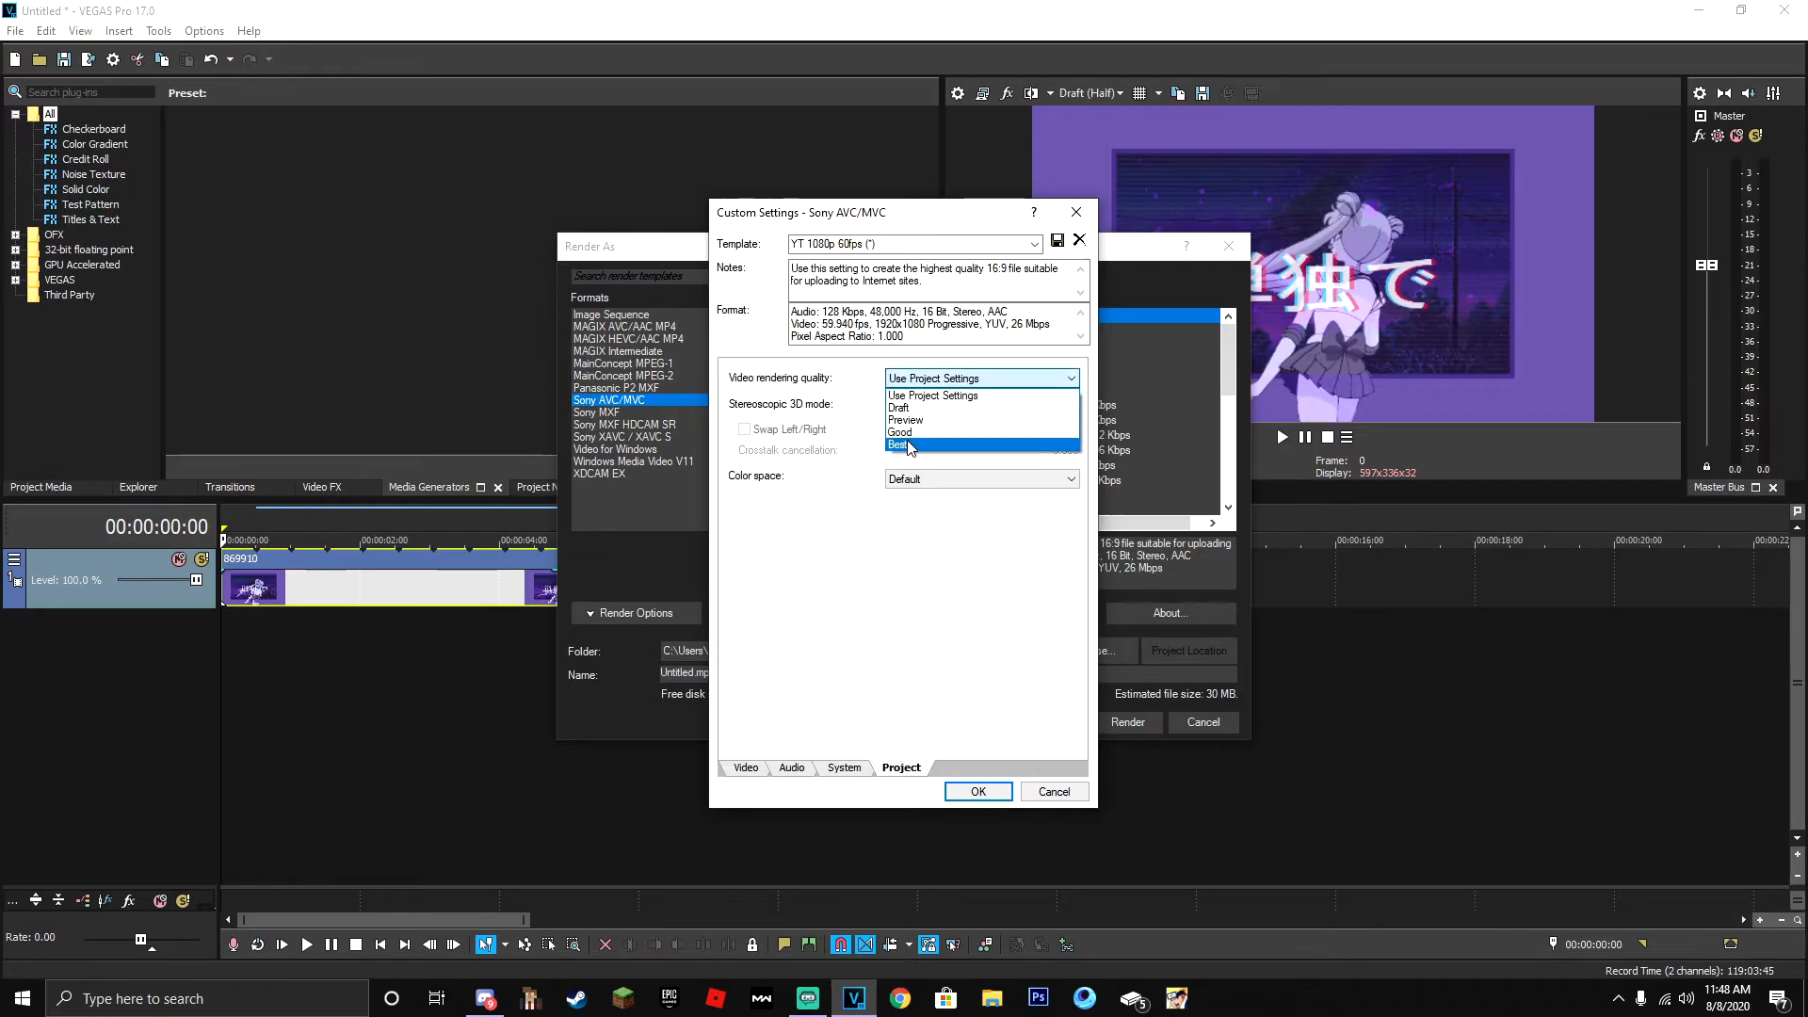
click(908, 440)
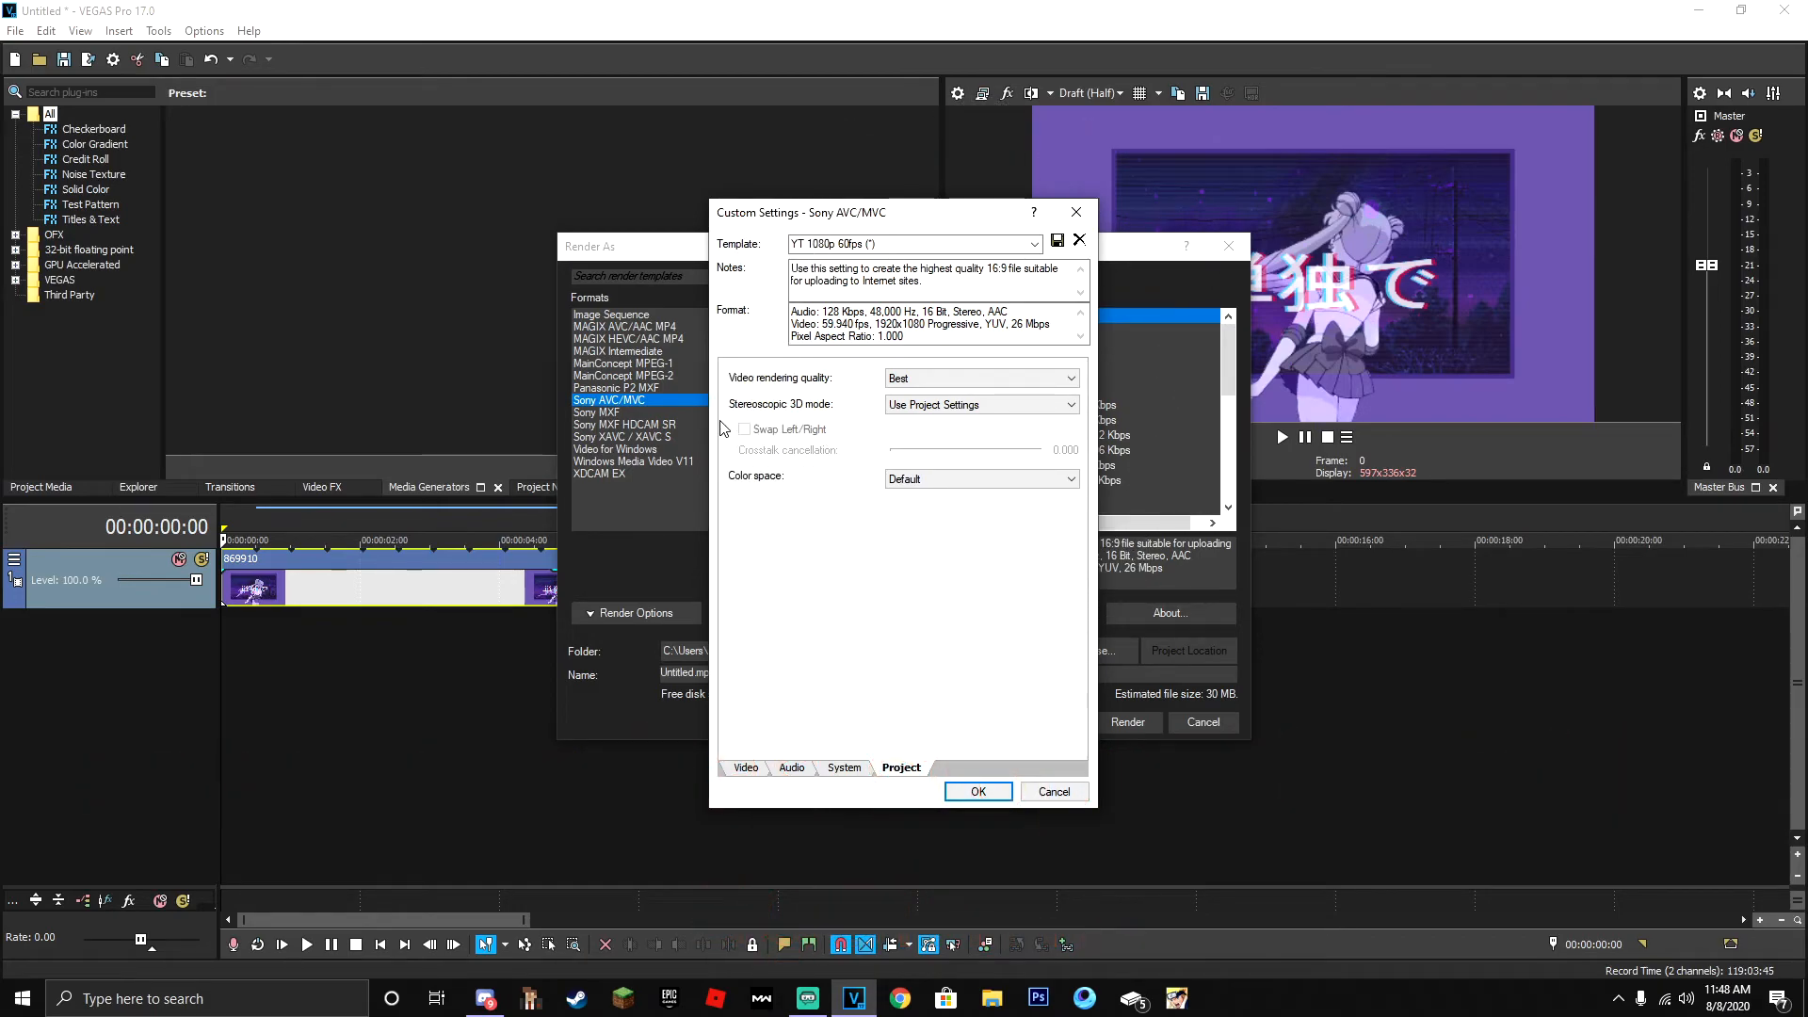
click(996, 407)
click(1025, 404)
click(748, 768)
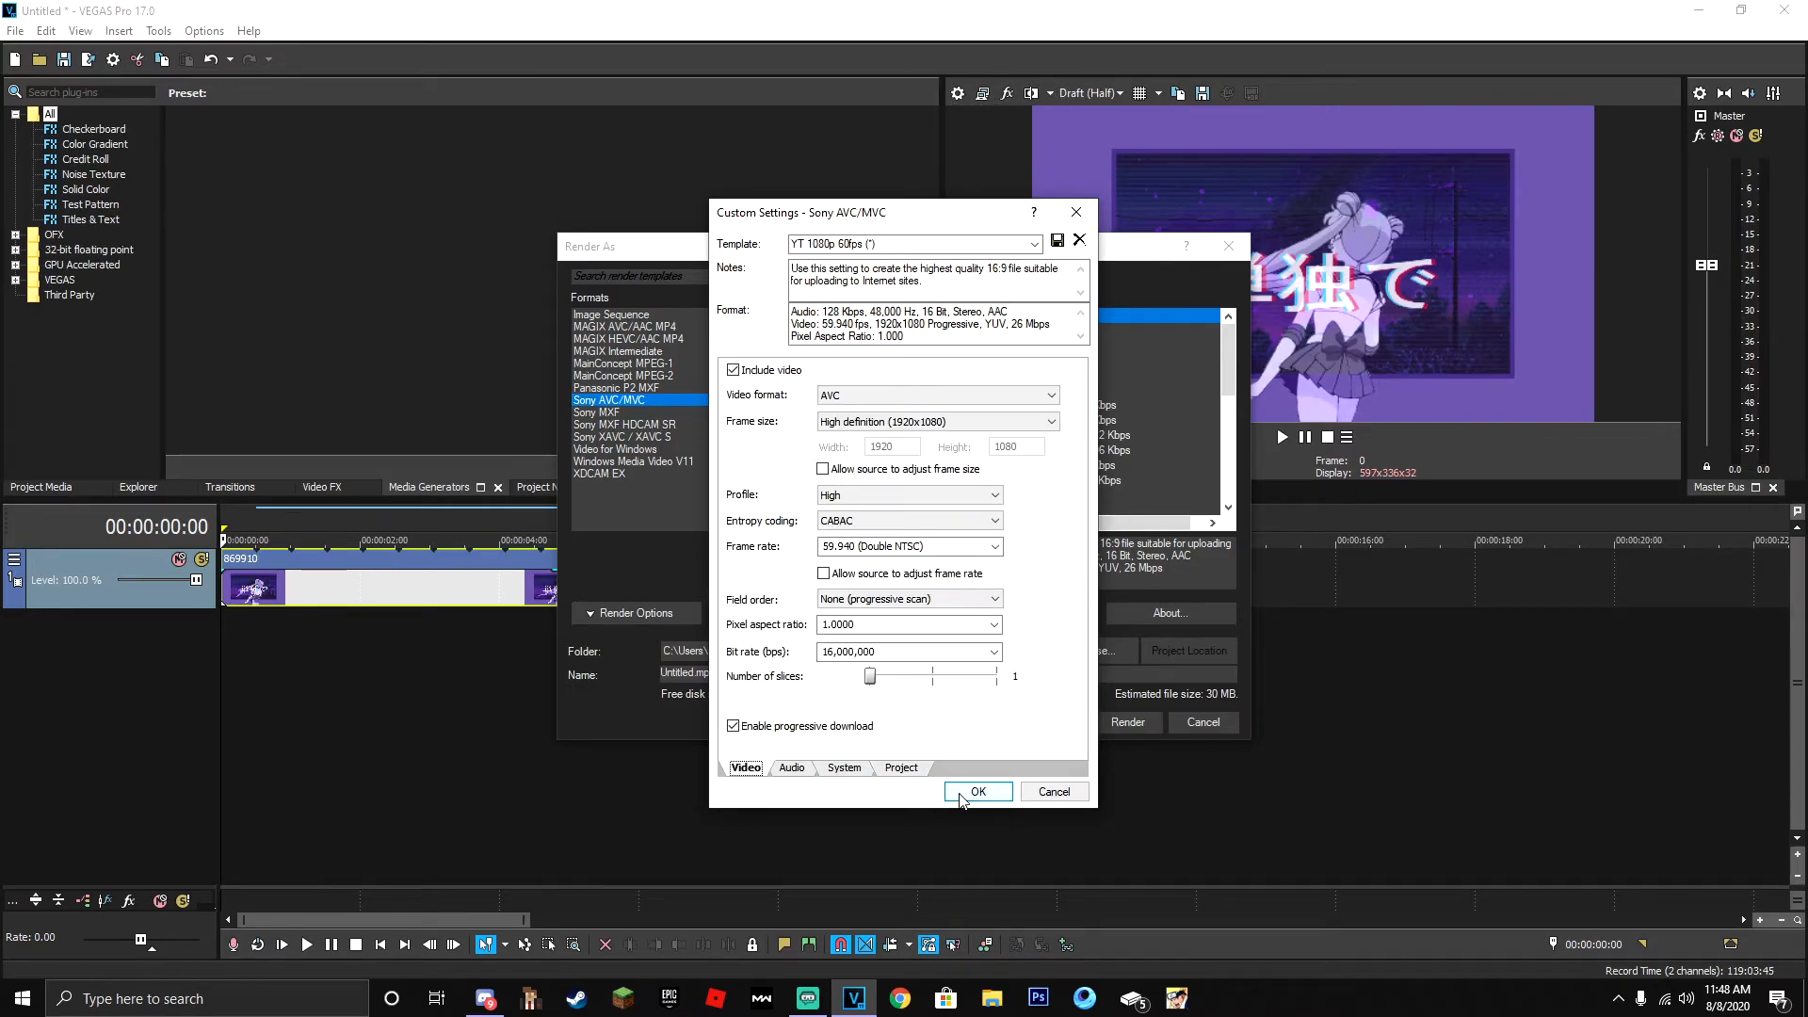
click(970, 793)
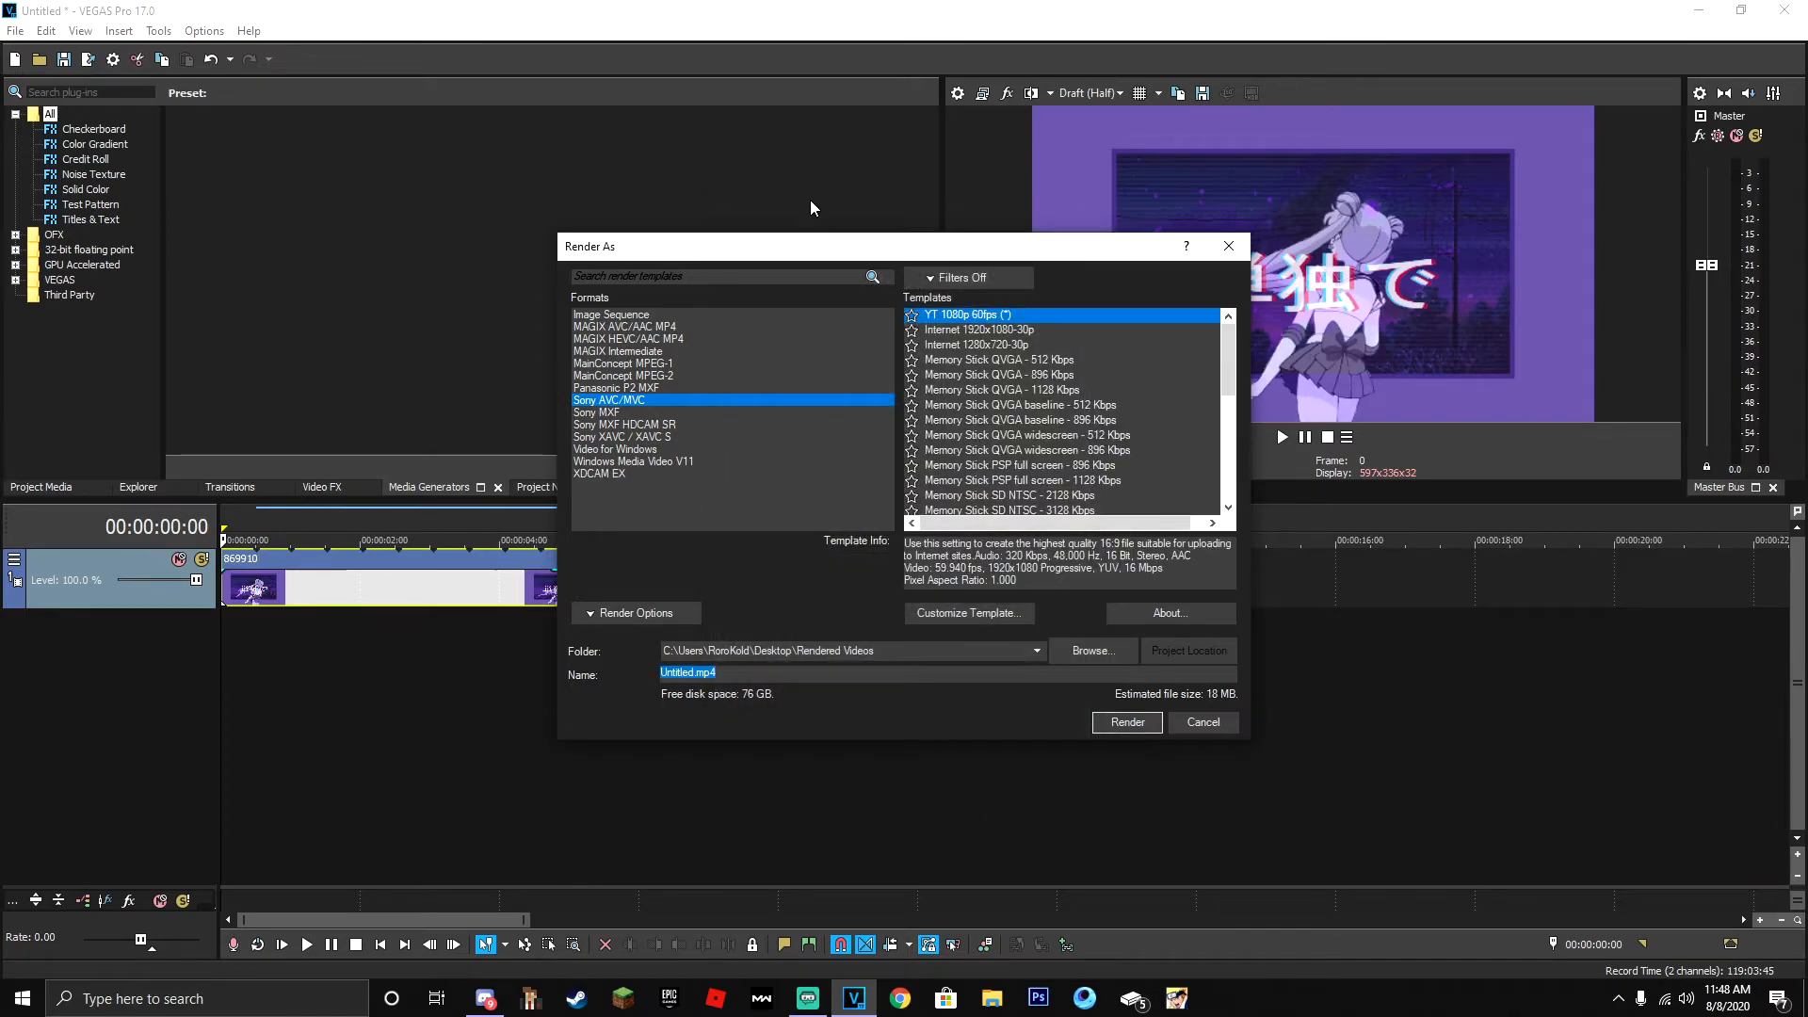
- Filter the render templates to show favorites only and select YT 1080p 60fps (*)
click(961, 278)
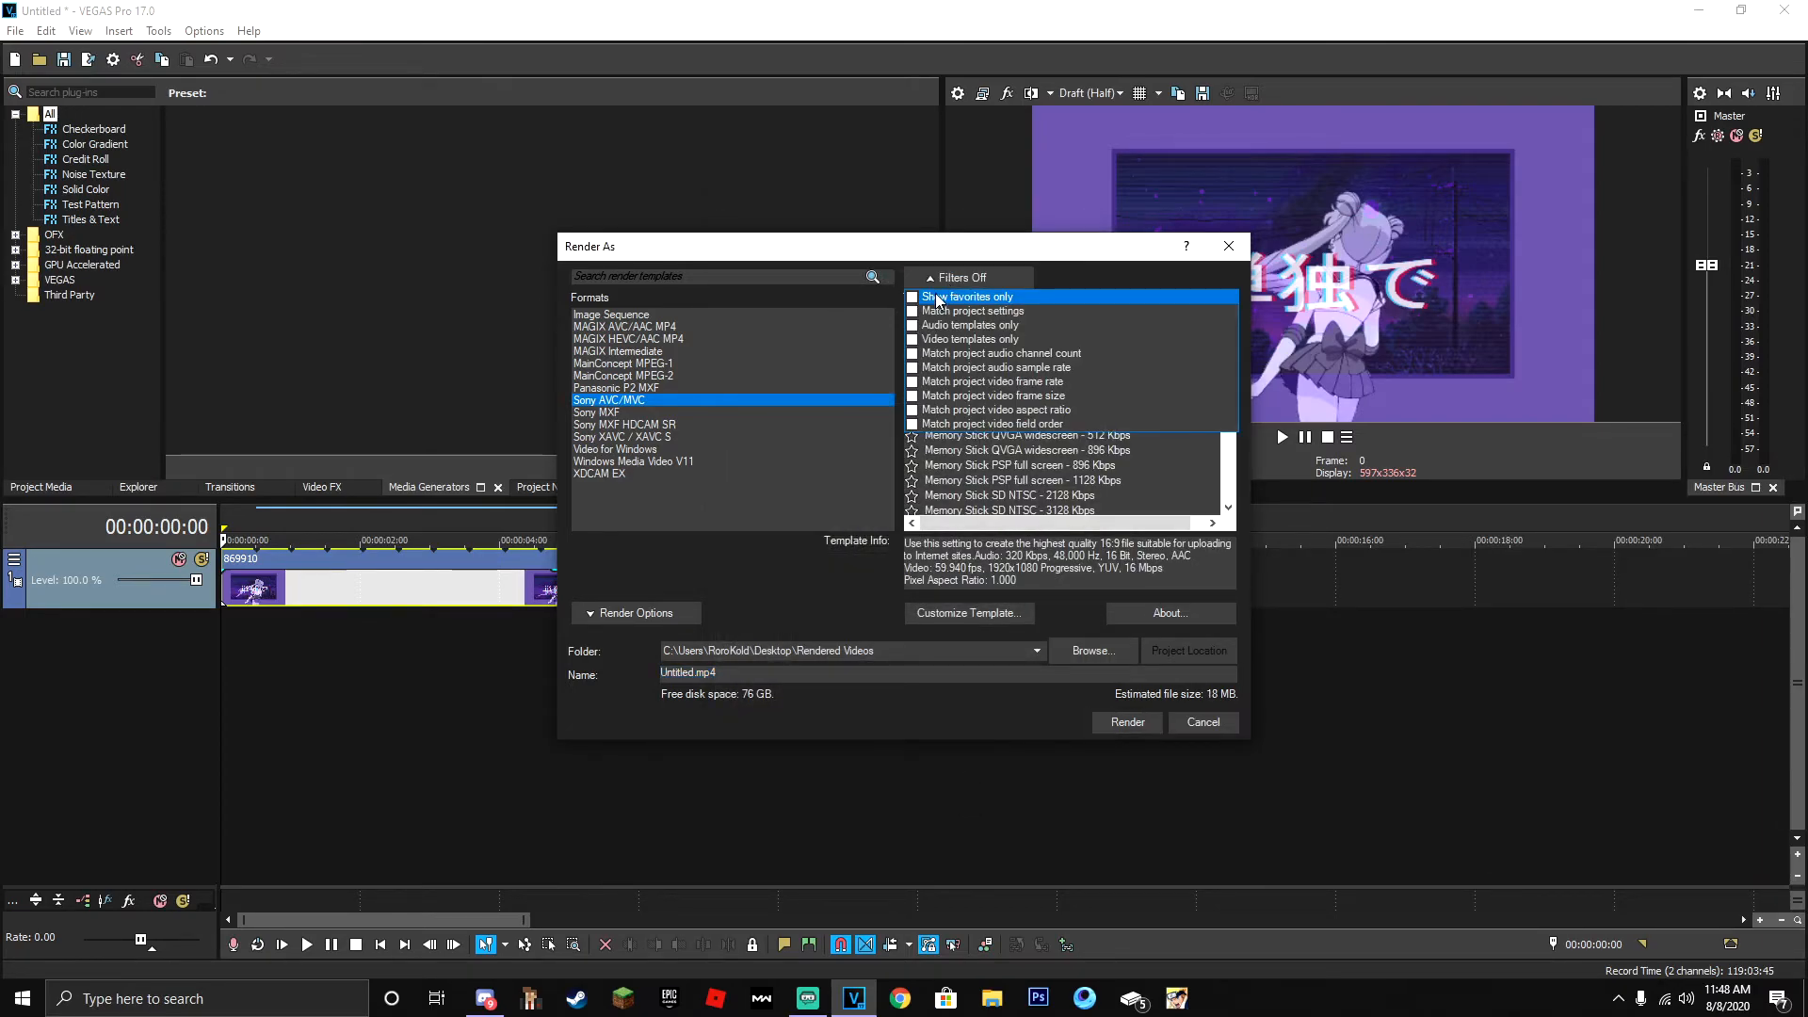
click(942, 298)
click(855, 369)
click(955, 330)
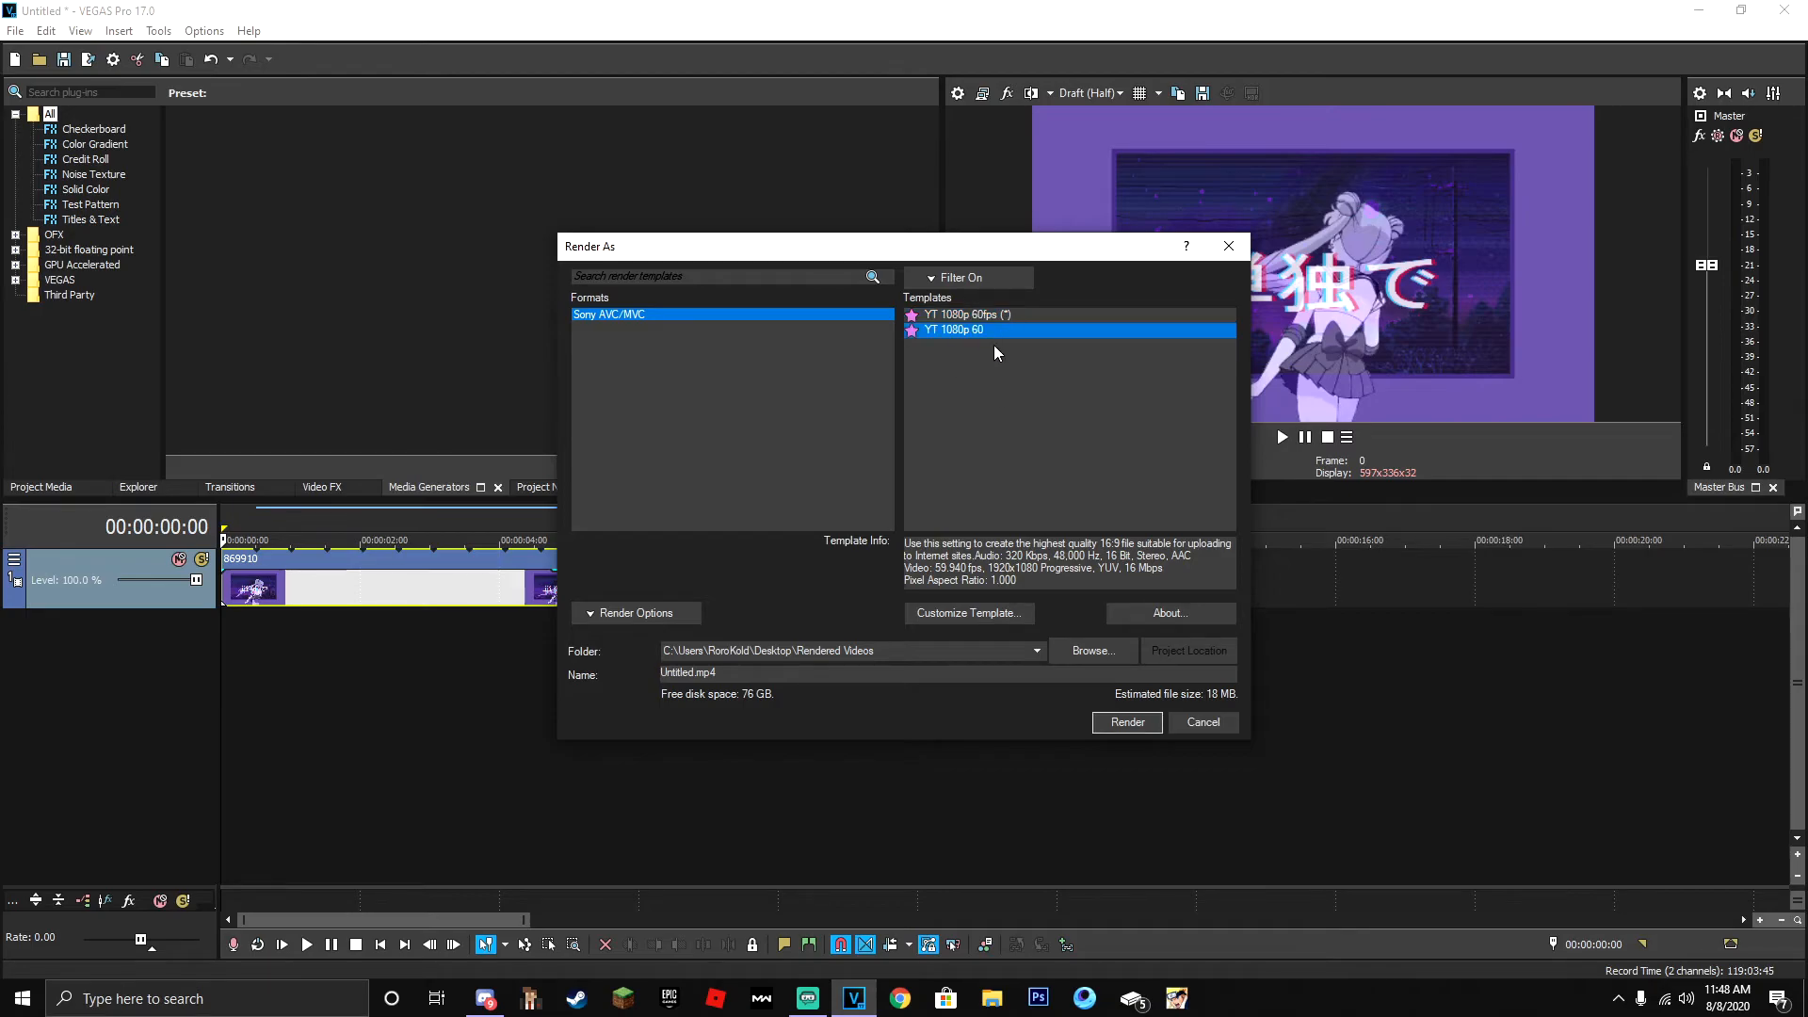
click(986, 317)
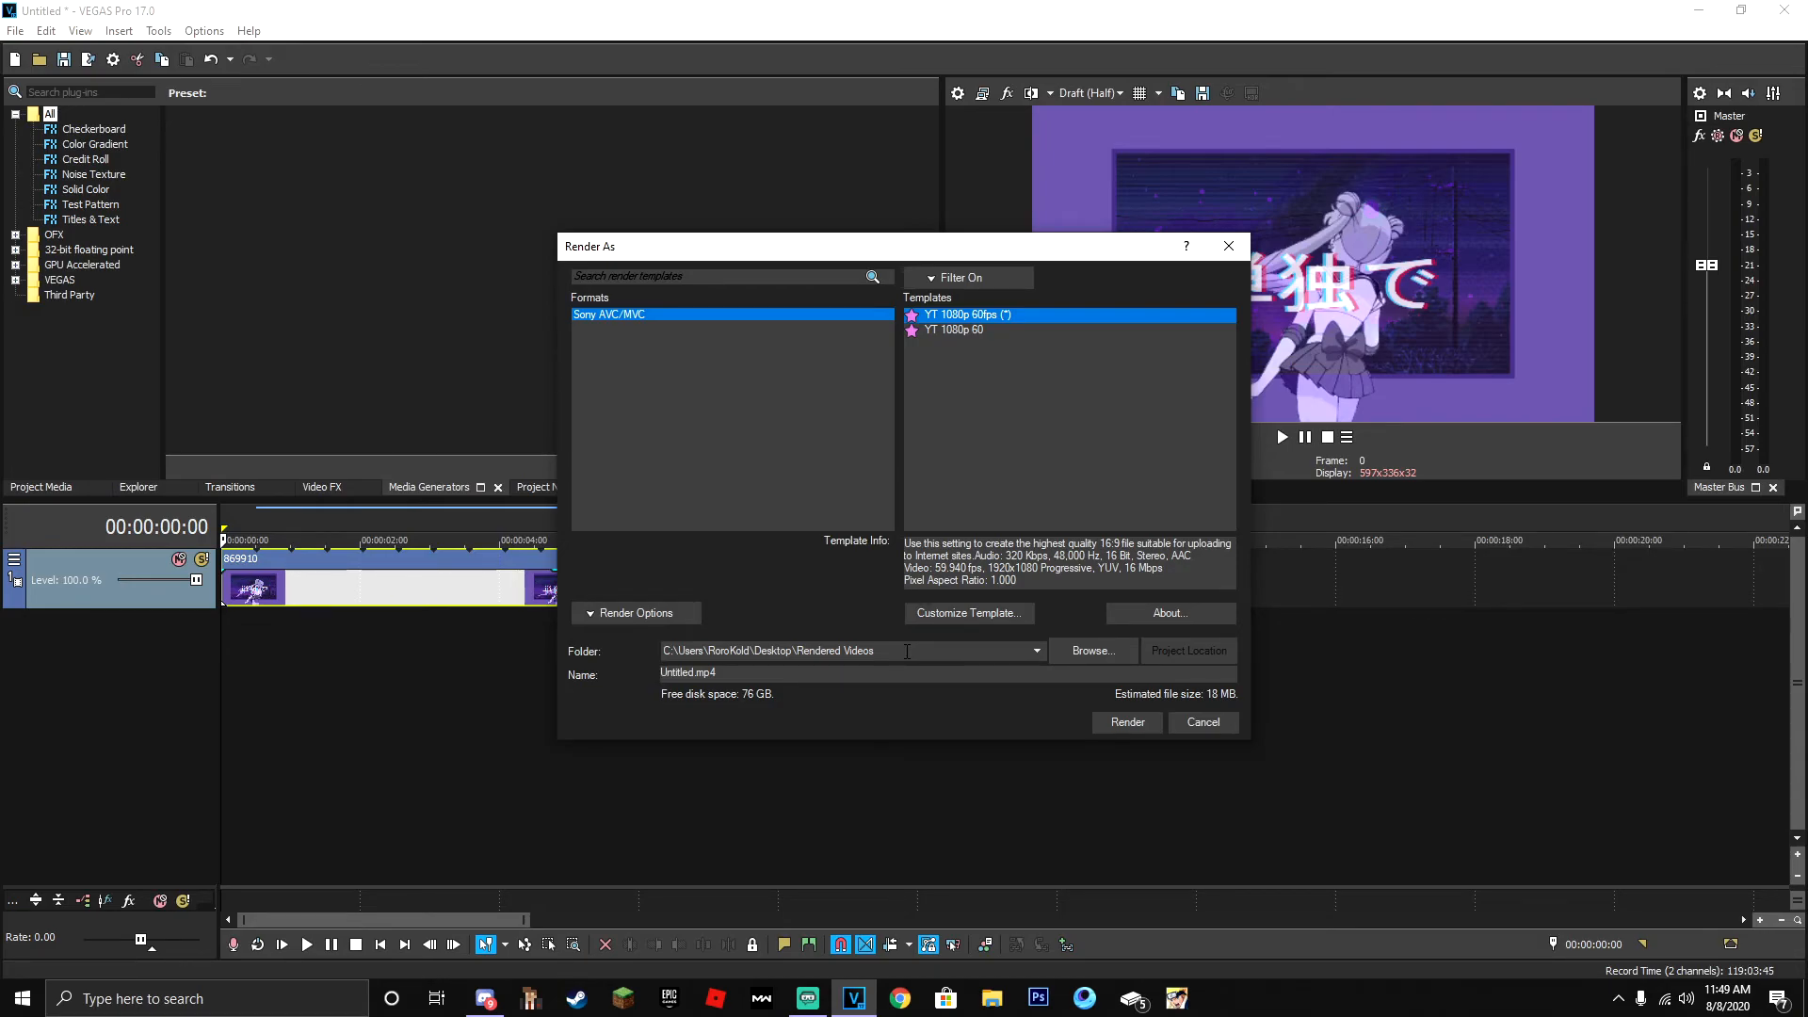
- Browse the output folder for the rendered video, then dismiss the folder browser
click(1093, 651)
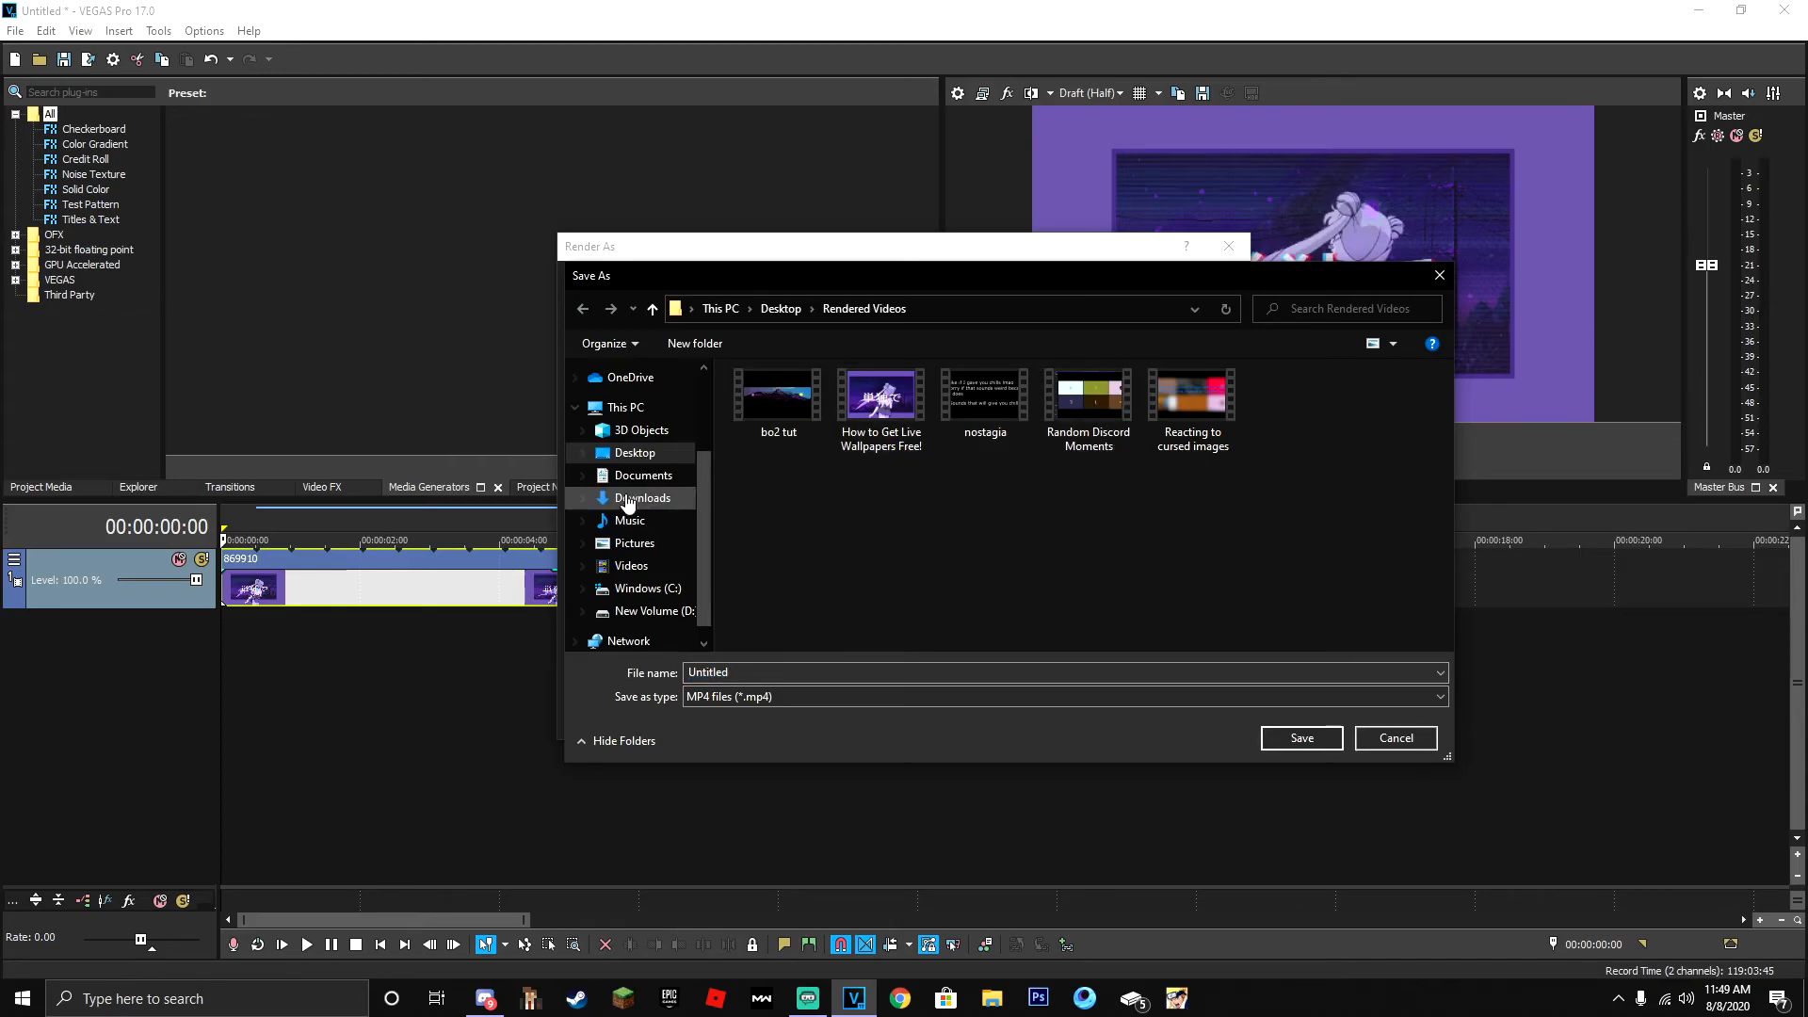
key(Escape)
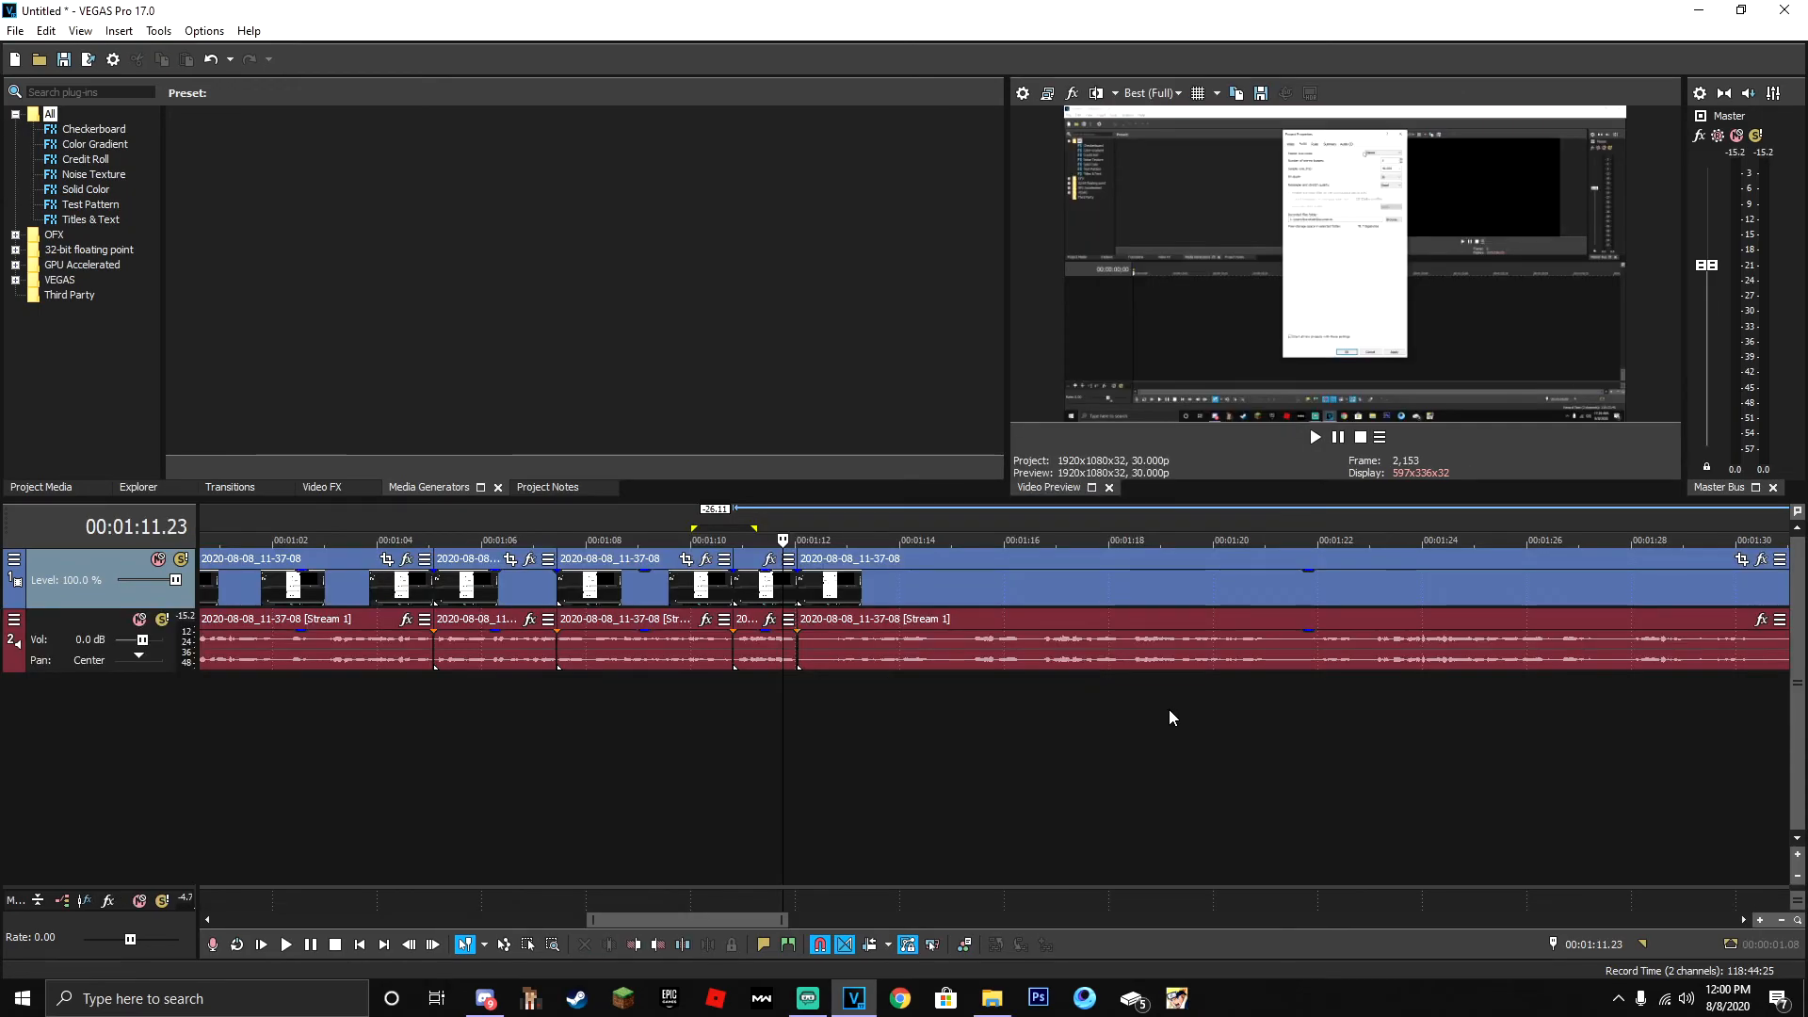
- Select a time range of about 57 seconds on the timeline, ending at the end of the last clip
scroll(883, 810, down, 6)
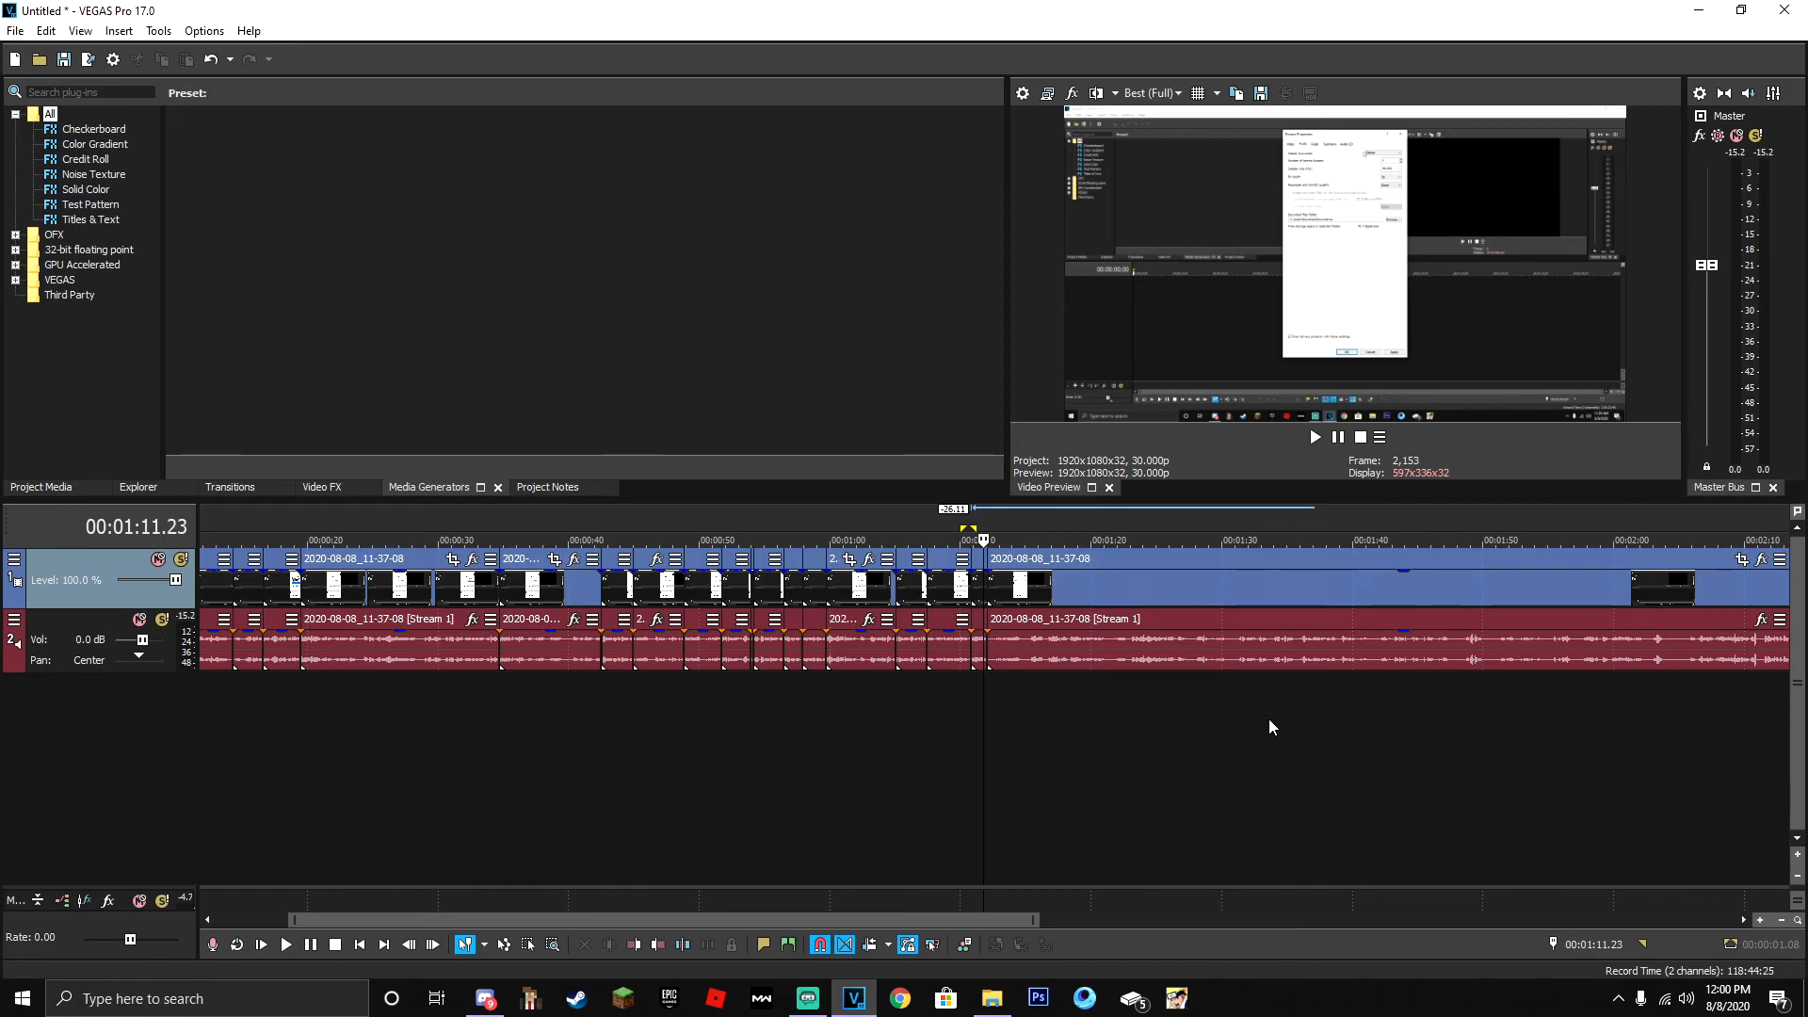
scroll(1433, 702, down, 3)
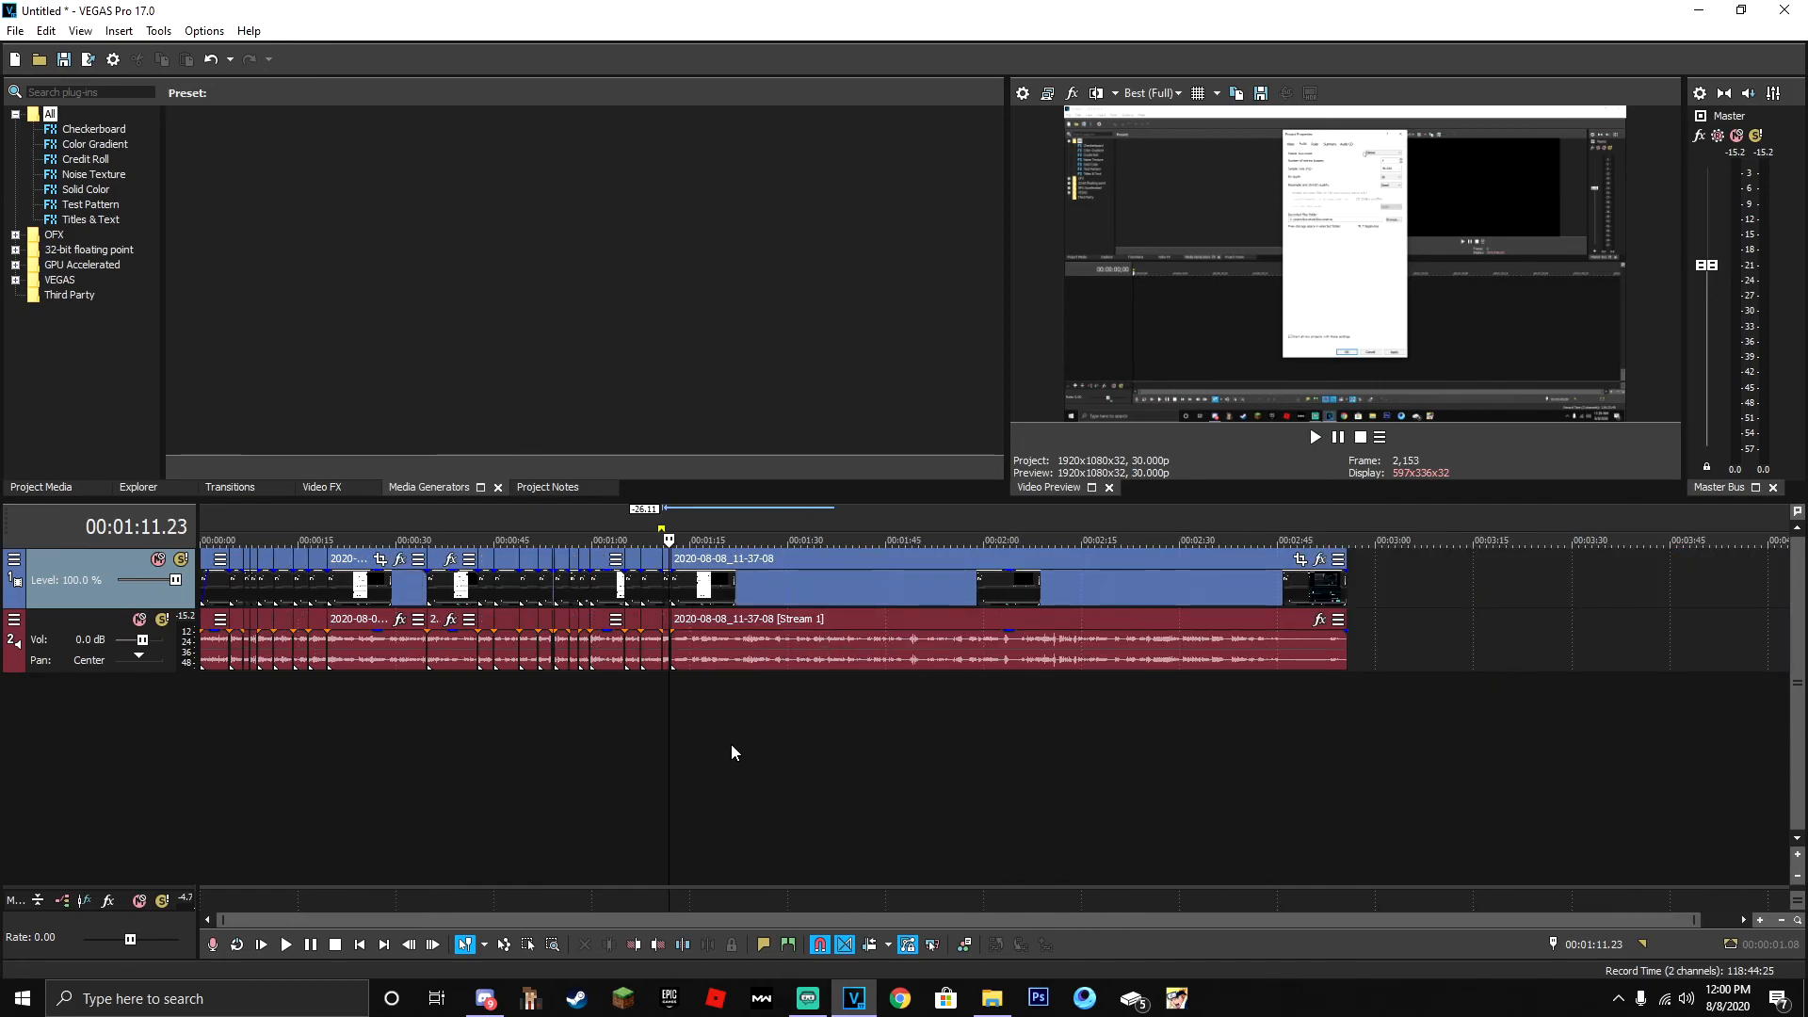
double_click(806, 730)
click(1349, 702)
double_click(1349, 708)
click(1414, 703)
drag(1506, 701, 1411, 729)
double_click(936, 766)
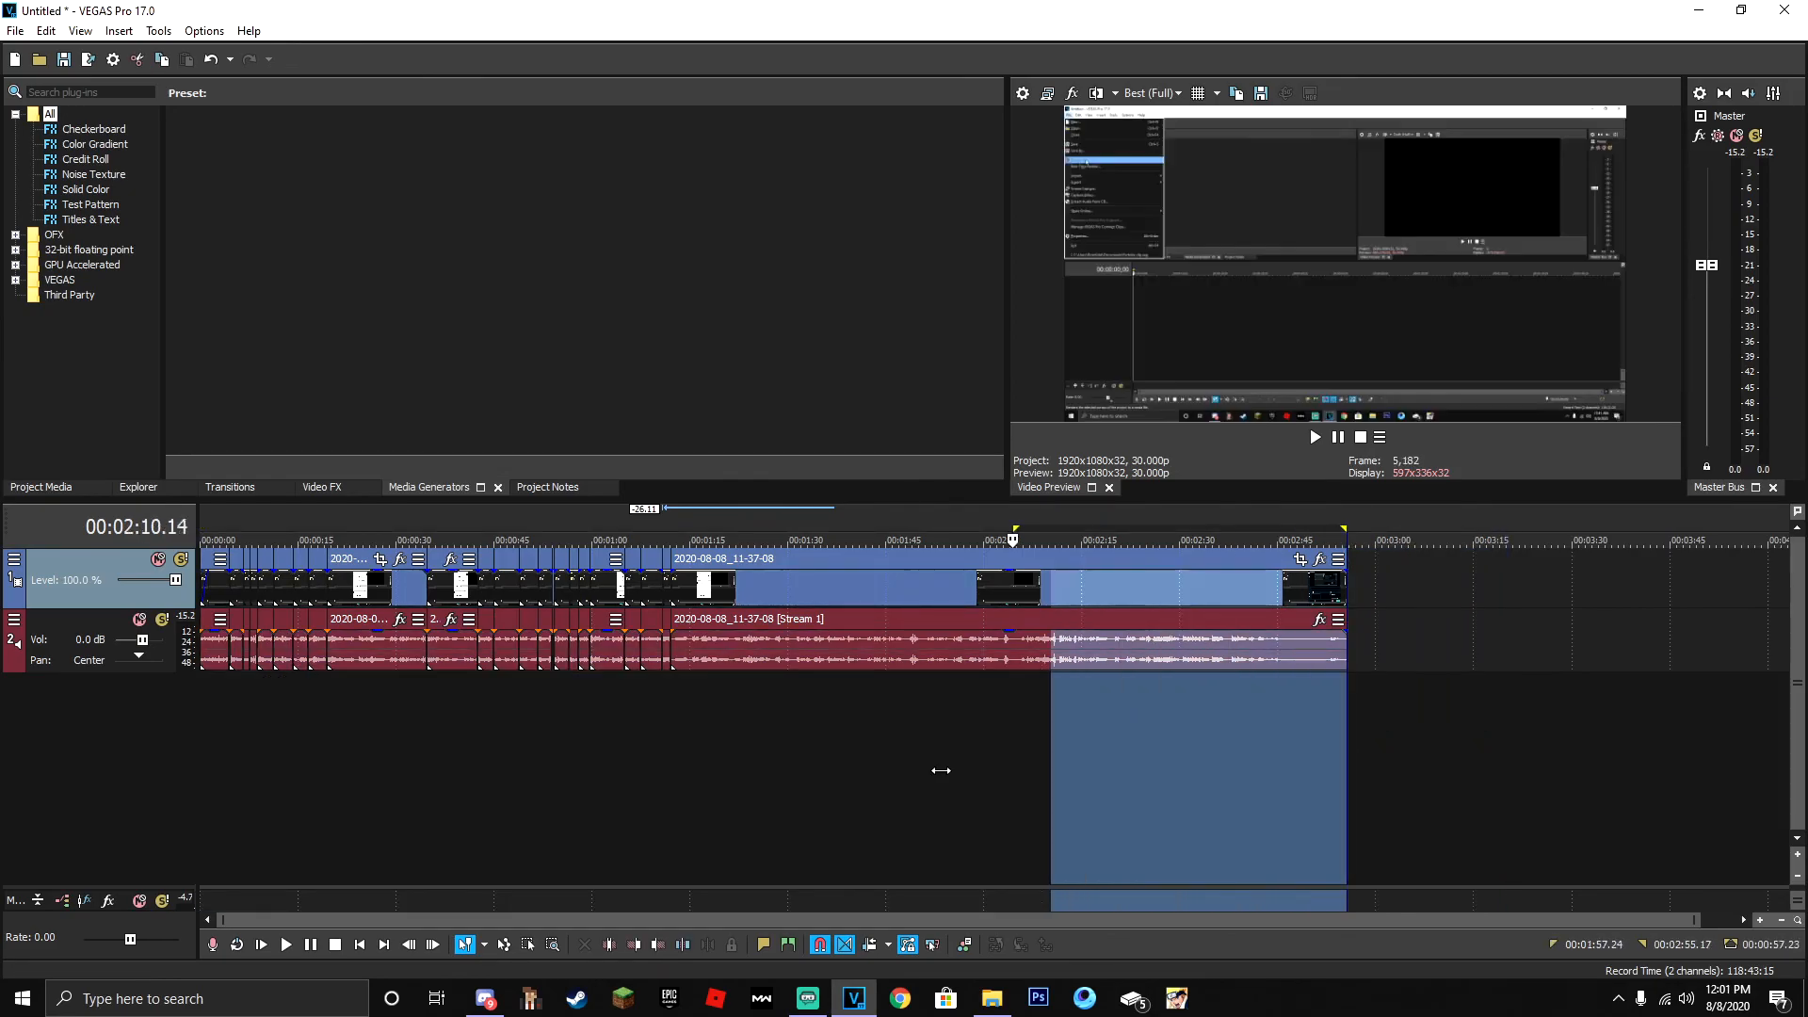